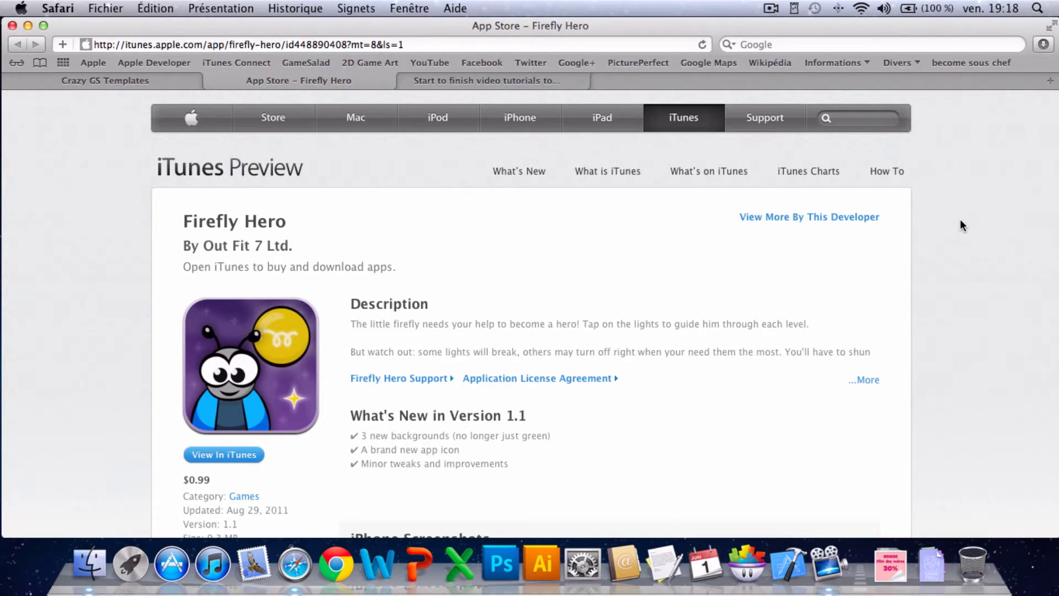
Step: Examine the Firefly Hero page on iTunes Preview, including its iPhone screenshots, customer ratings and description
scroll(960, 220, down, 10)
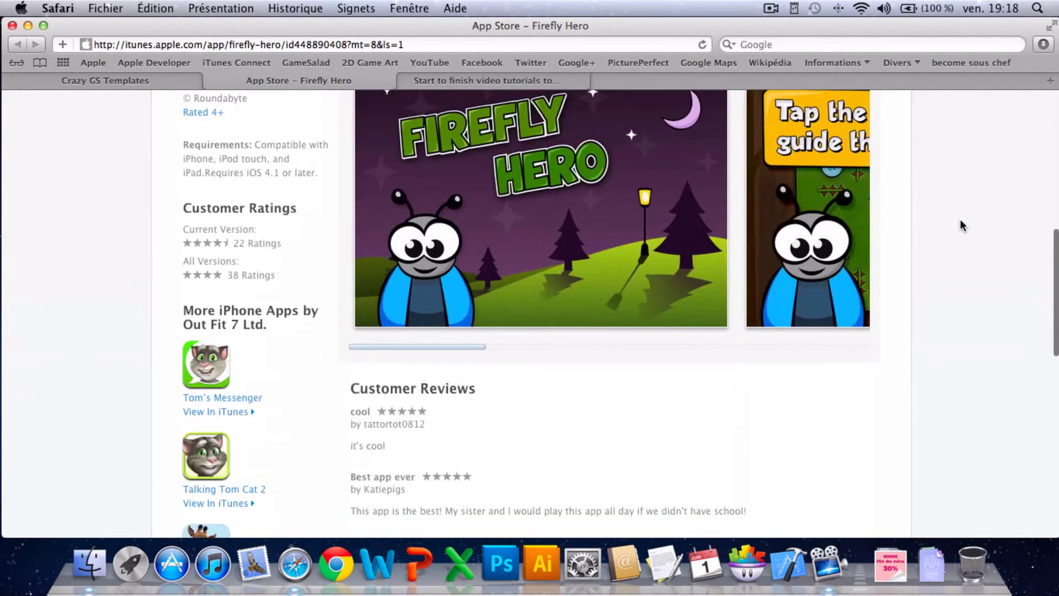
scroll(960, 219, up, 3)
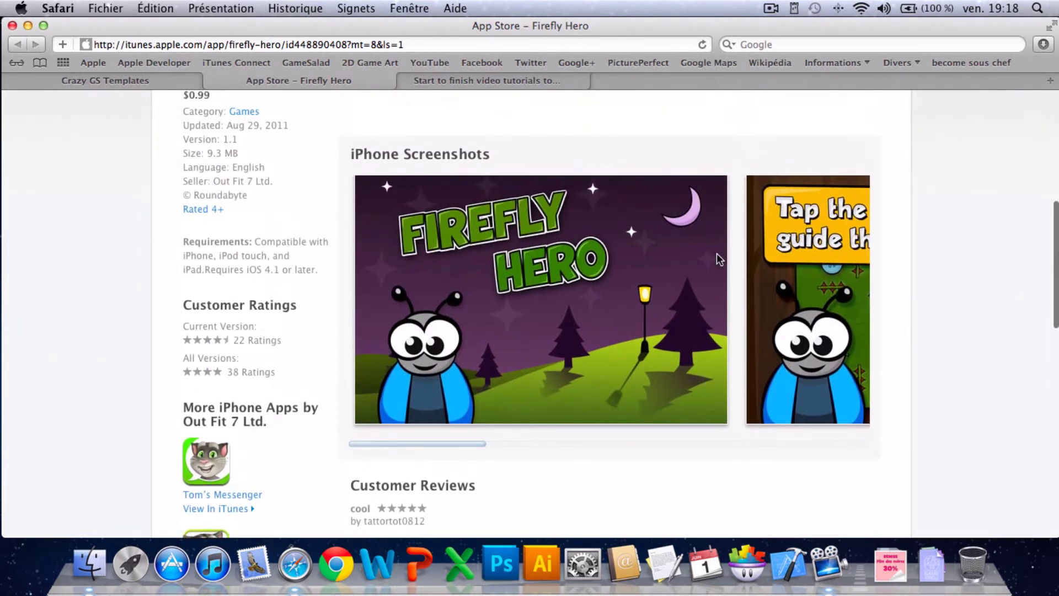
scroll(716, 253, right, 10)
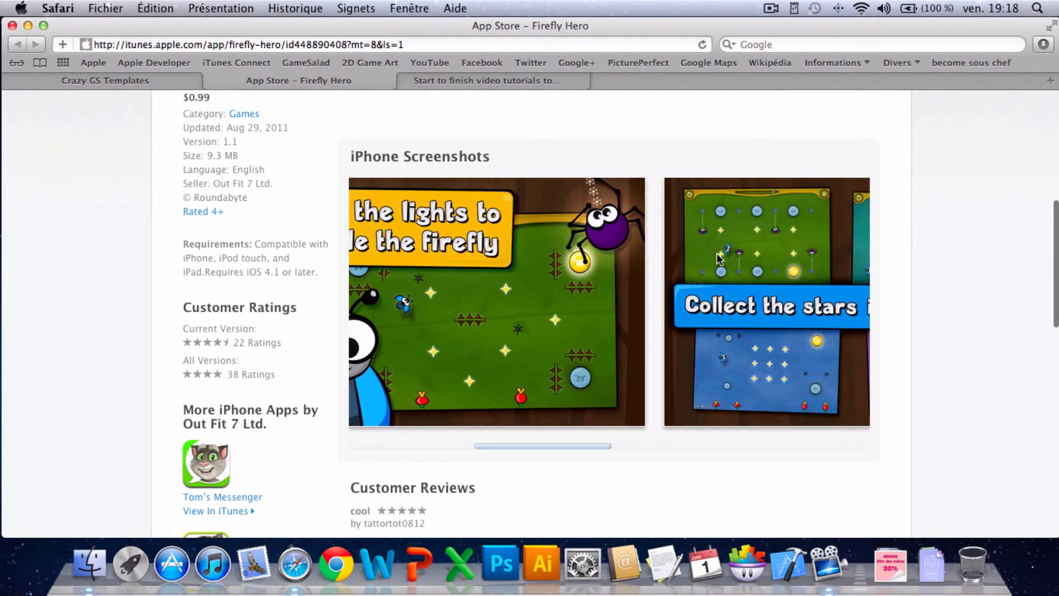
scroll(717, 253, right, 10)
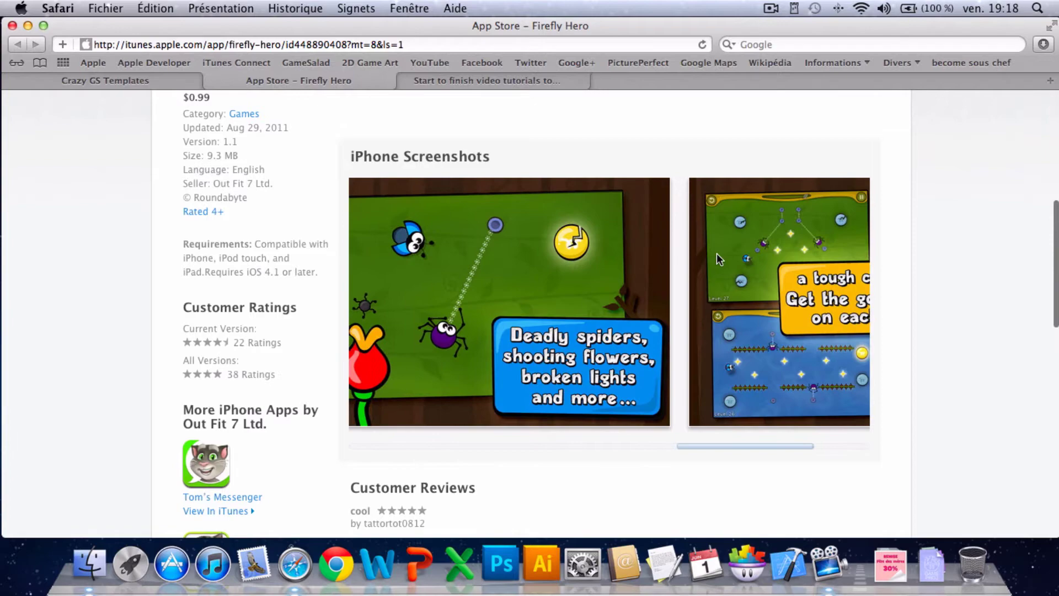
scroll(717, 253, right, 5)
scroll(717, 253, left, 15)
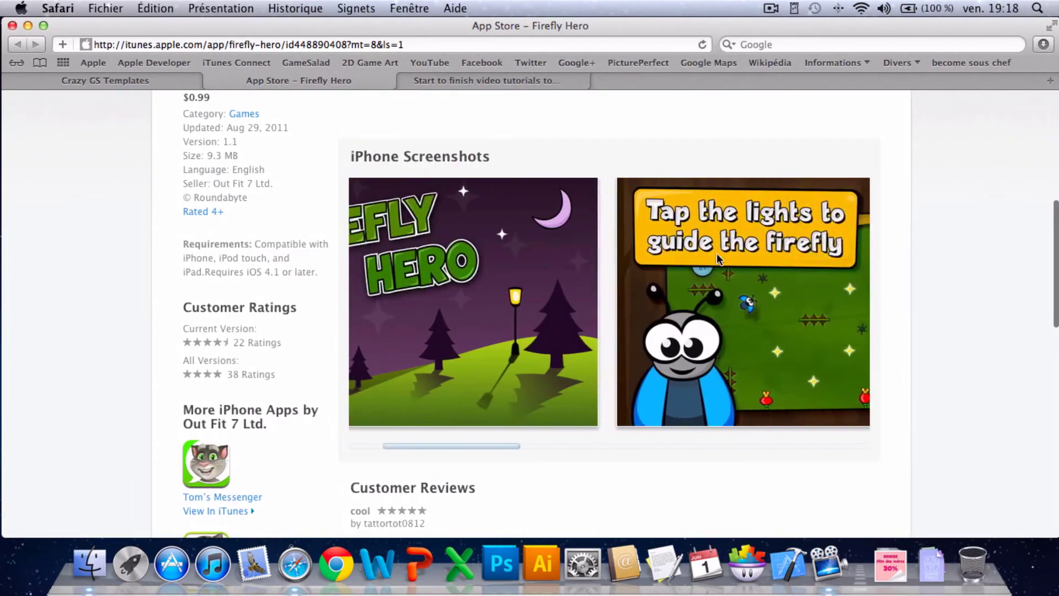
scroll(716, 253, left, 3)
scroll(717, 253, right, 15)
scroll(716, 253, left, 15)
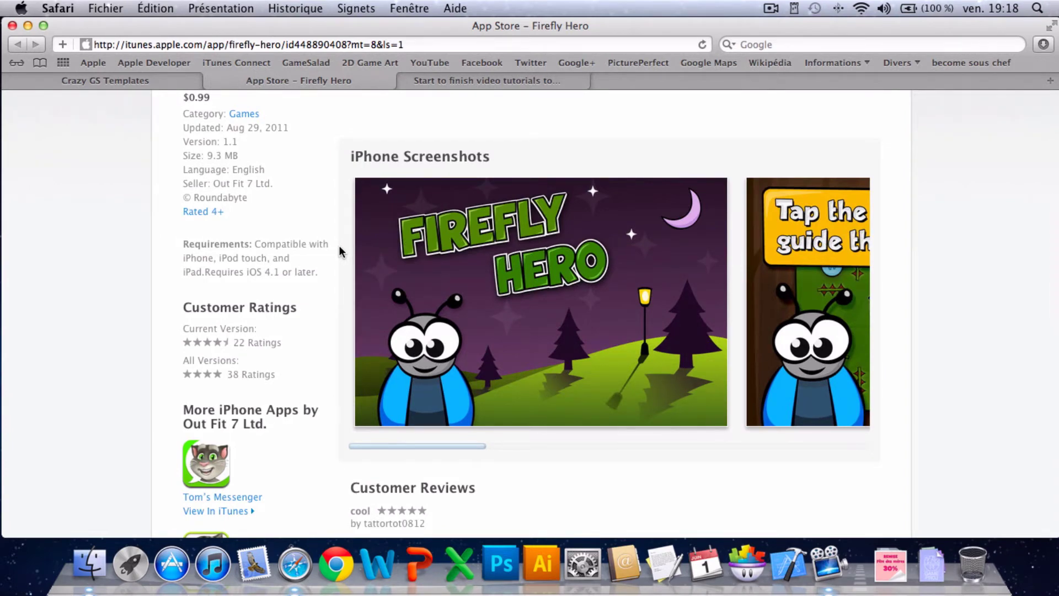
scroll(338, 249, up, 10)
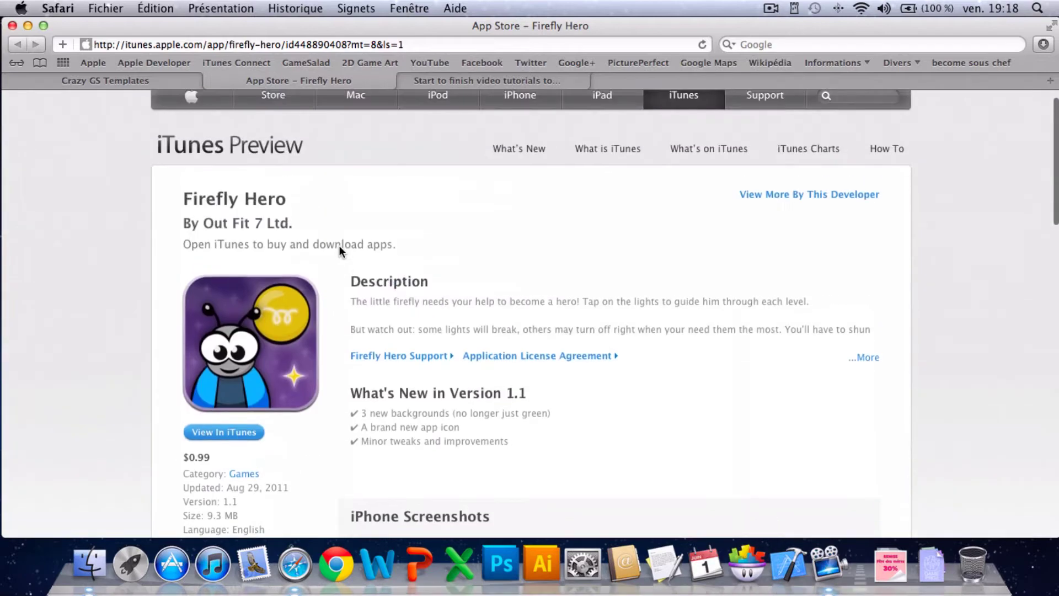
scroll(364, 215, up, 2)
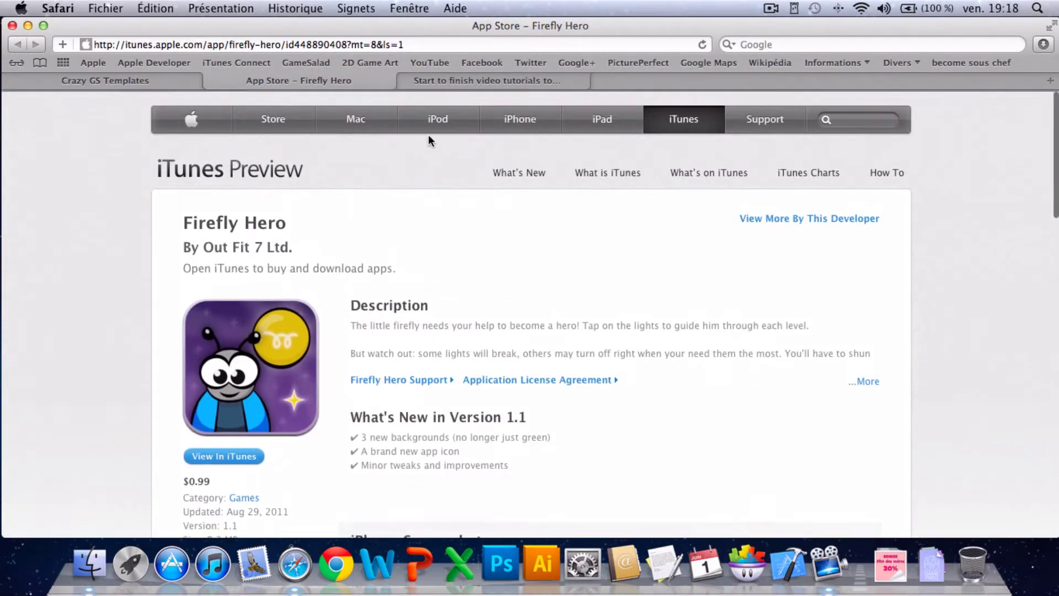
Step: Read through the GameSalad forum thread about start-to-finish Firefly Hero video tutorials, including its comments
click(525, 81)
scroll(508, 234, up, 15)
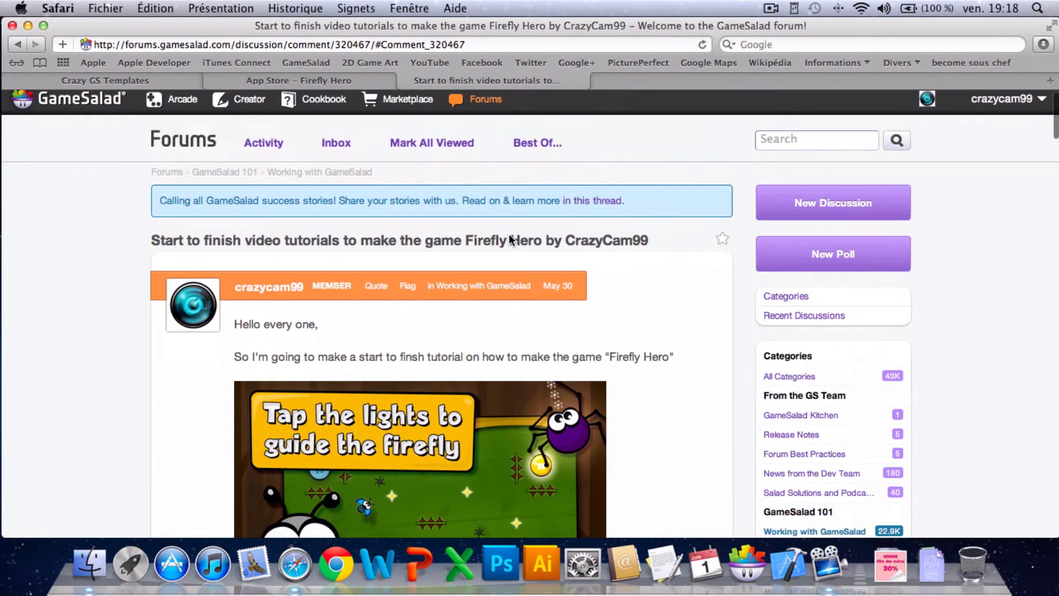
scroll(508, 233, up, 15)
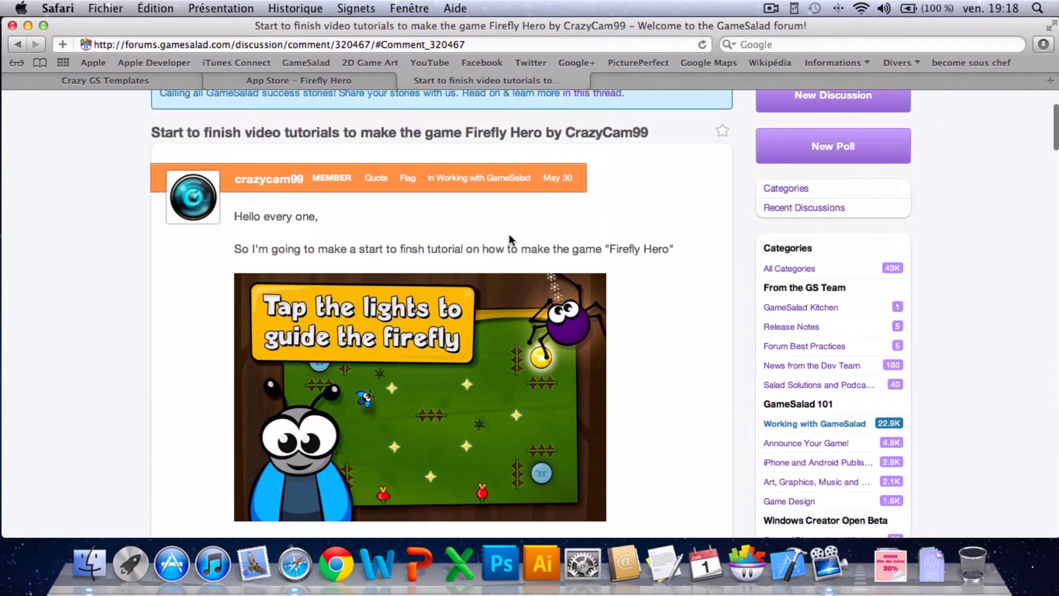
scroll(509, 234, up, 3)
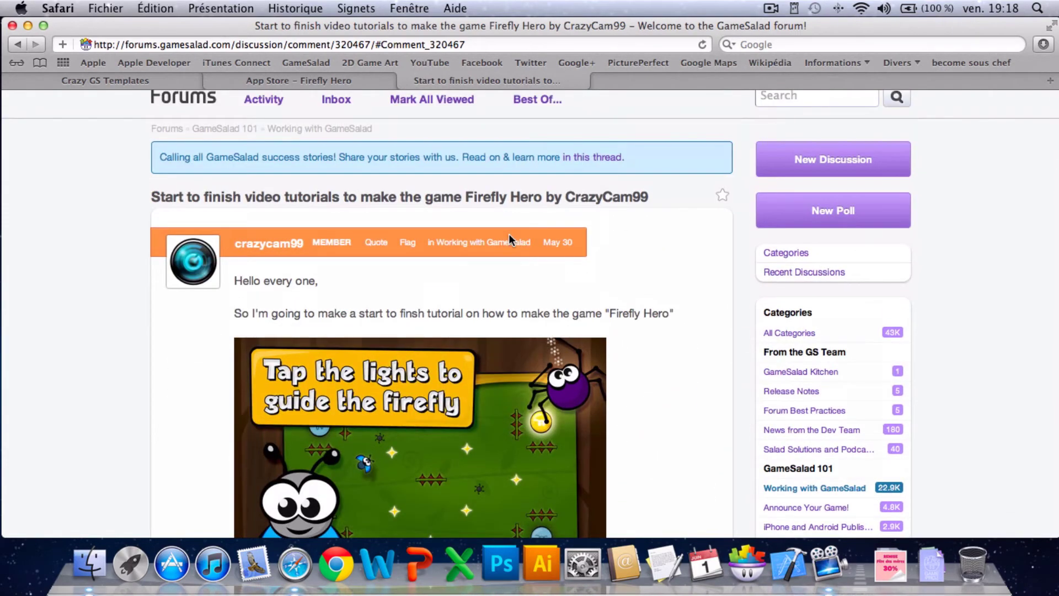
scroll(509, 234, down, 15)
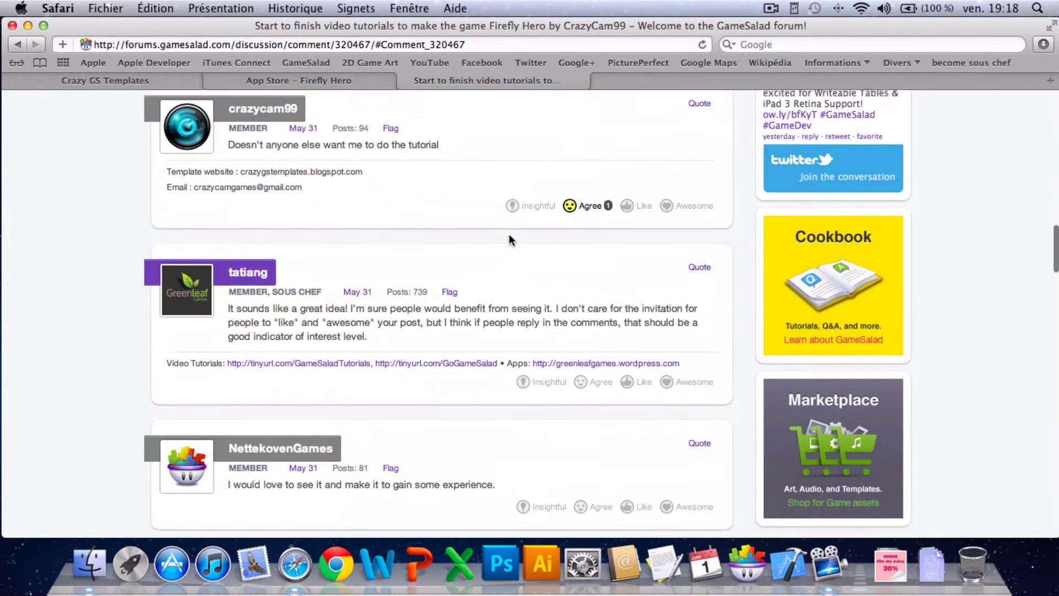
scroll(509, 235, down, 15)
scroll(508, 235, up, 20)
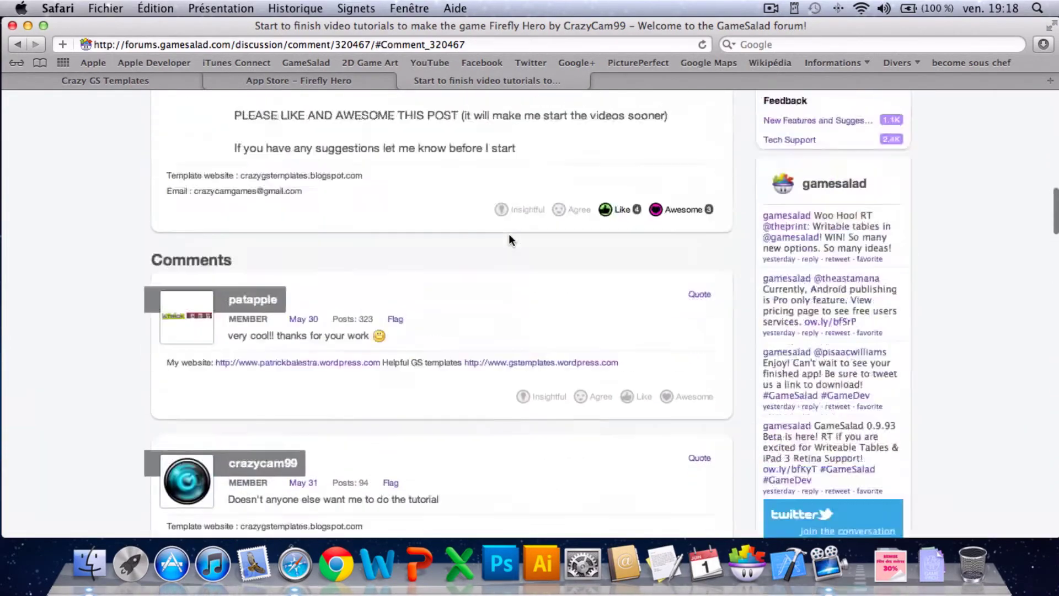
scroll(509, 233, up, 15)
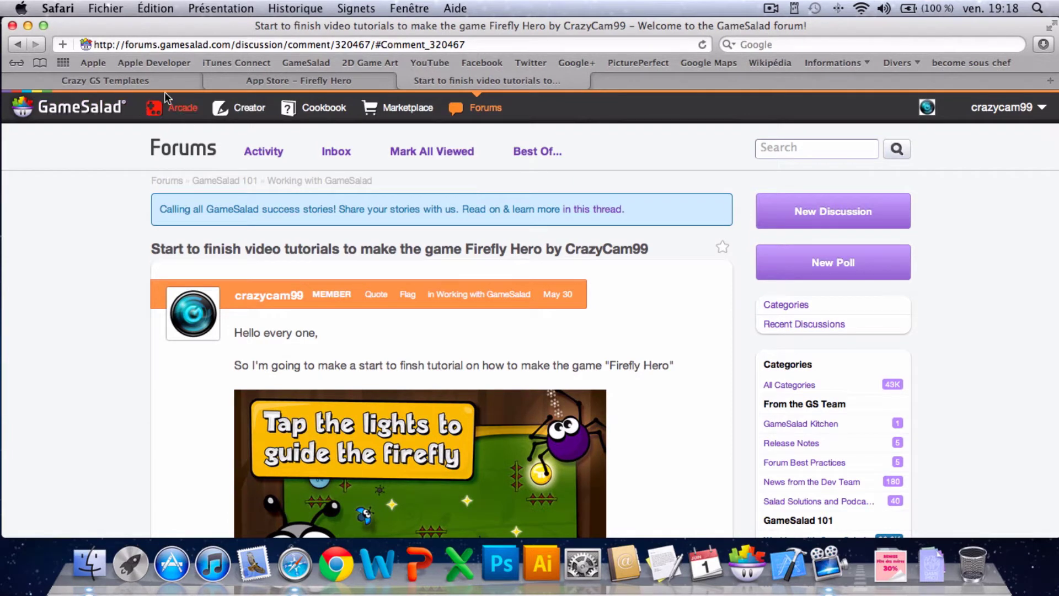
Step: Download the FREE Menu Template 3 zip file from the Crazy GS Templates blog through its Sendspace link
click(107, 78)
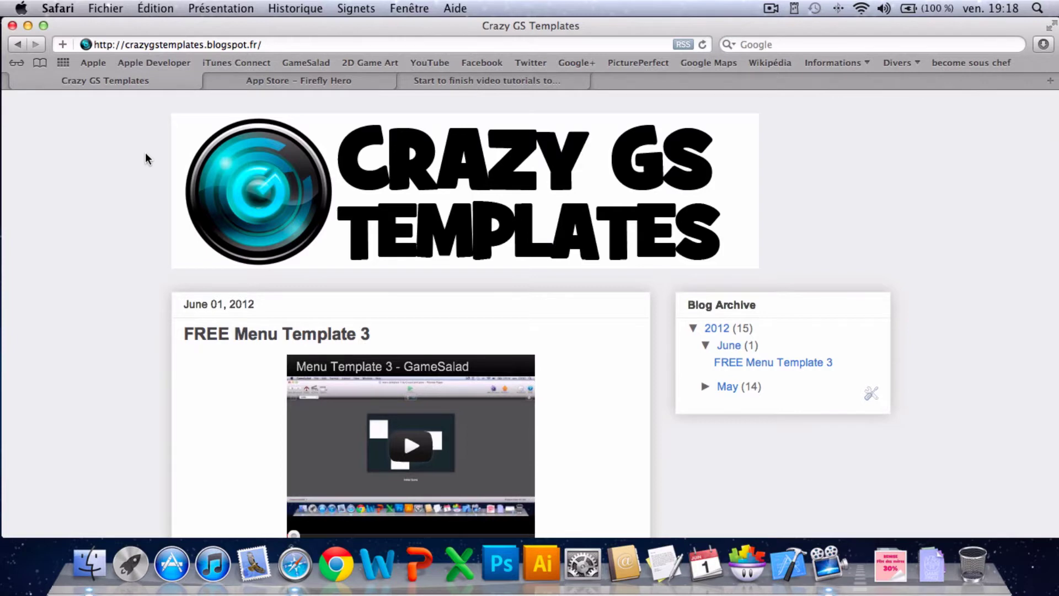
scroll(145, 152, down, 5)
scroll(145, 152, down, 5)
scroll(145, 159, up, 5)
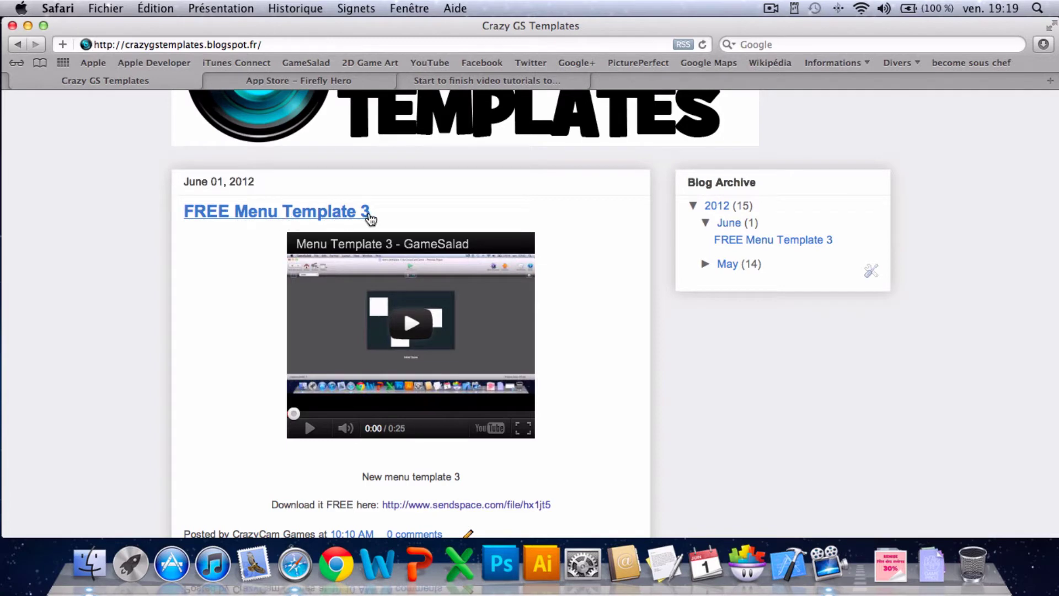
scroll(237, 370, down, 4)
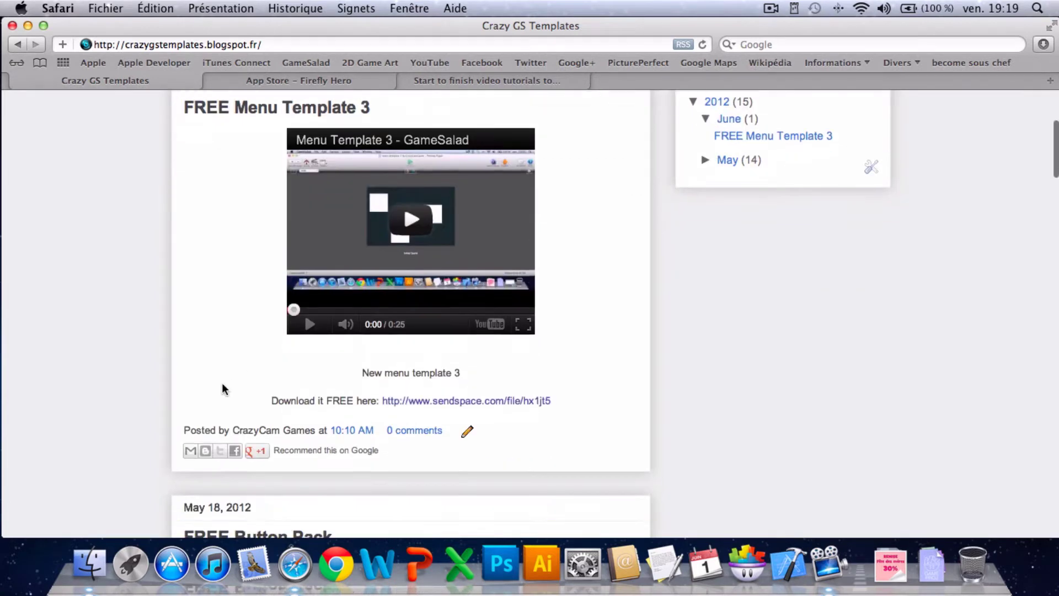
click(483, 402)
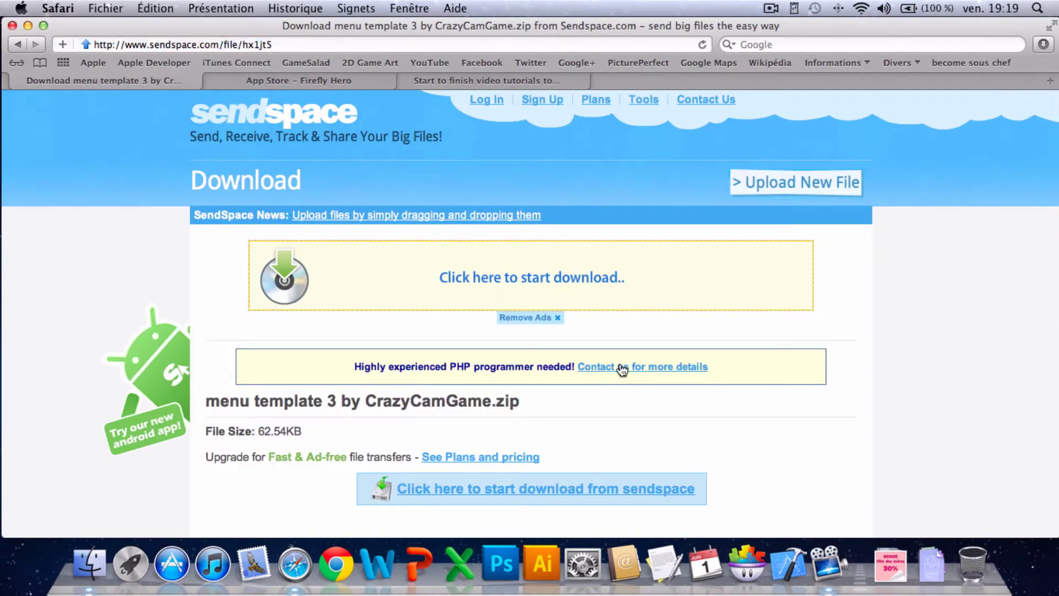
scroll(622, 370, down, 5)
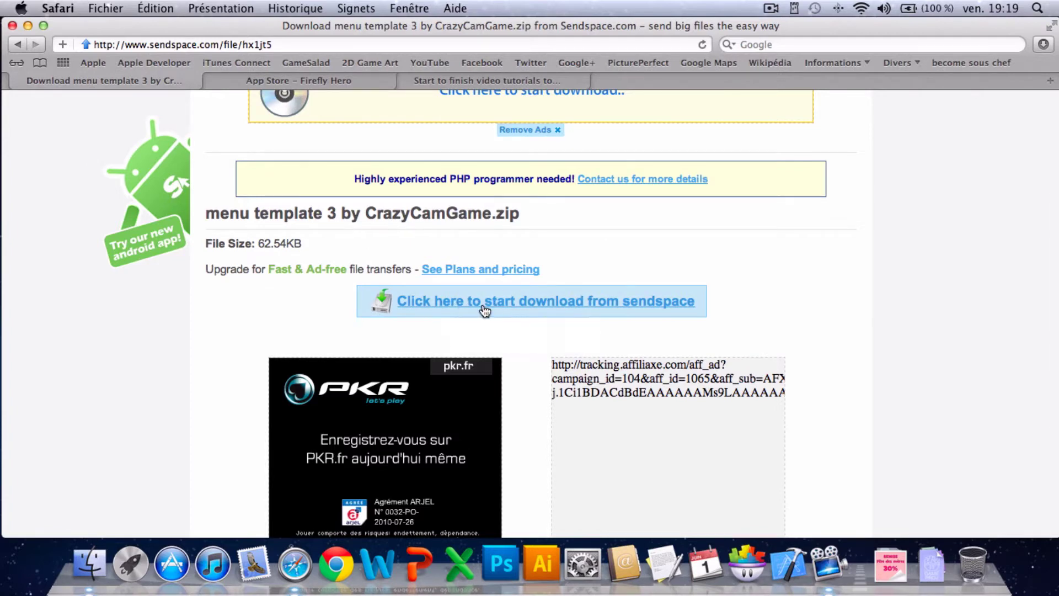
click(519, 303)
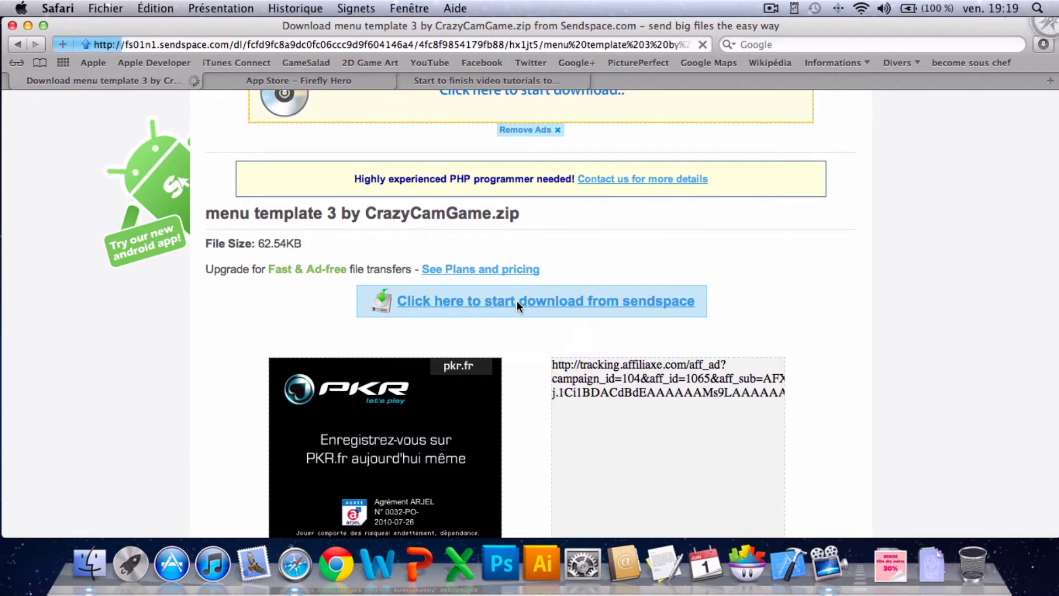
Step: Open the downloaded menu template 3 project in GameSalad, dismiss the start window and enlarge the project window
click(28, 26)
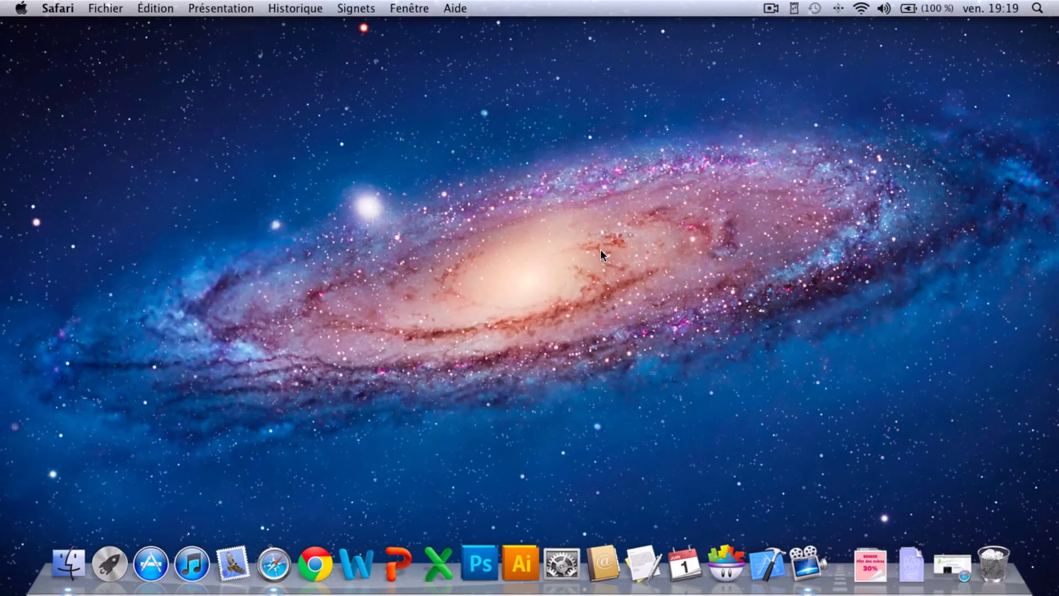
click(909, 552)
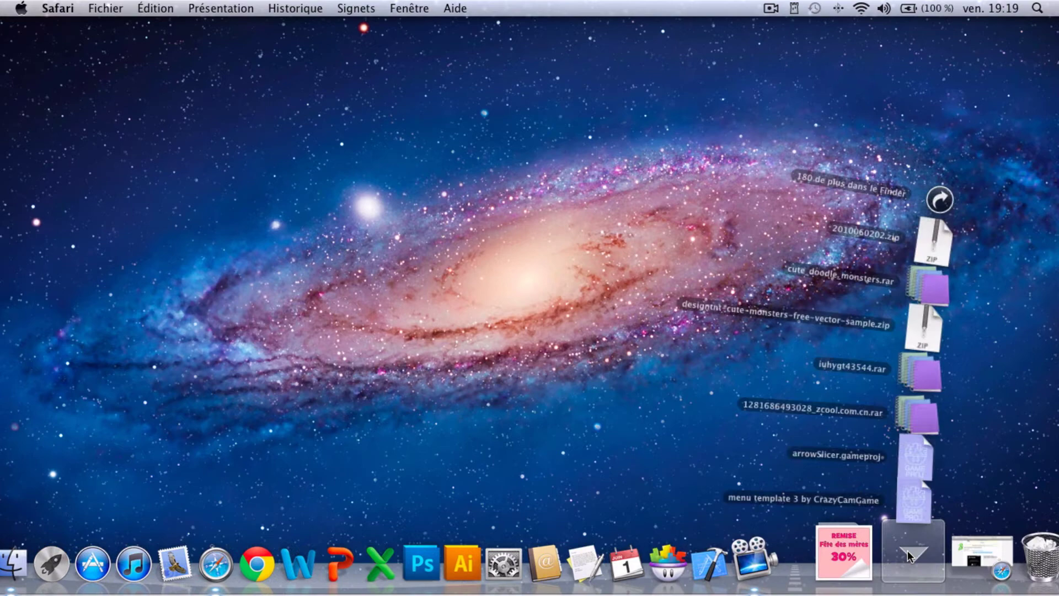
click(927, 492)
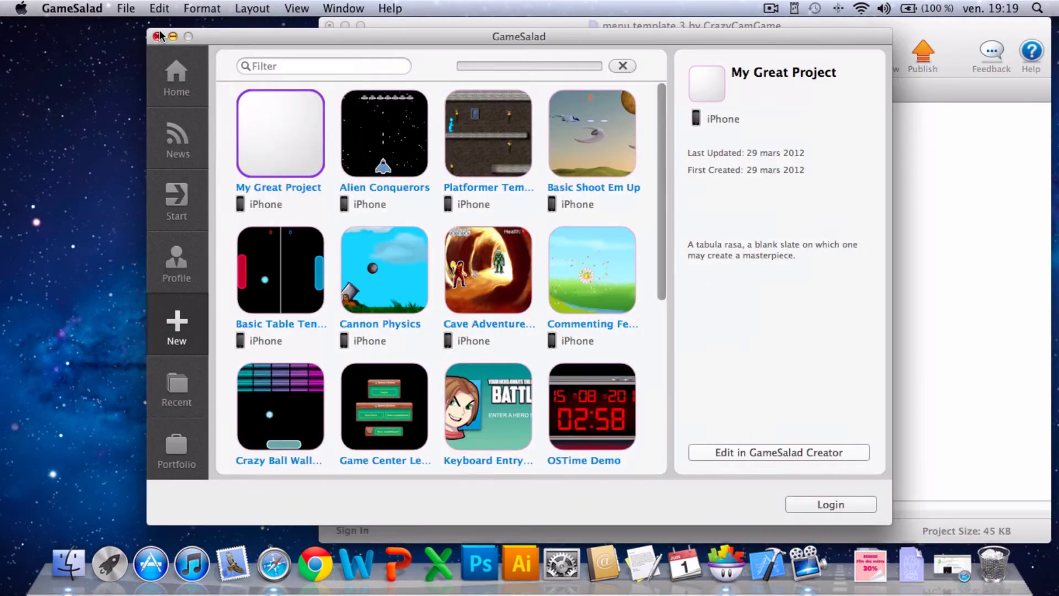
click(159, 36)
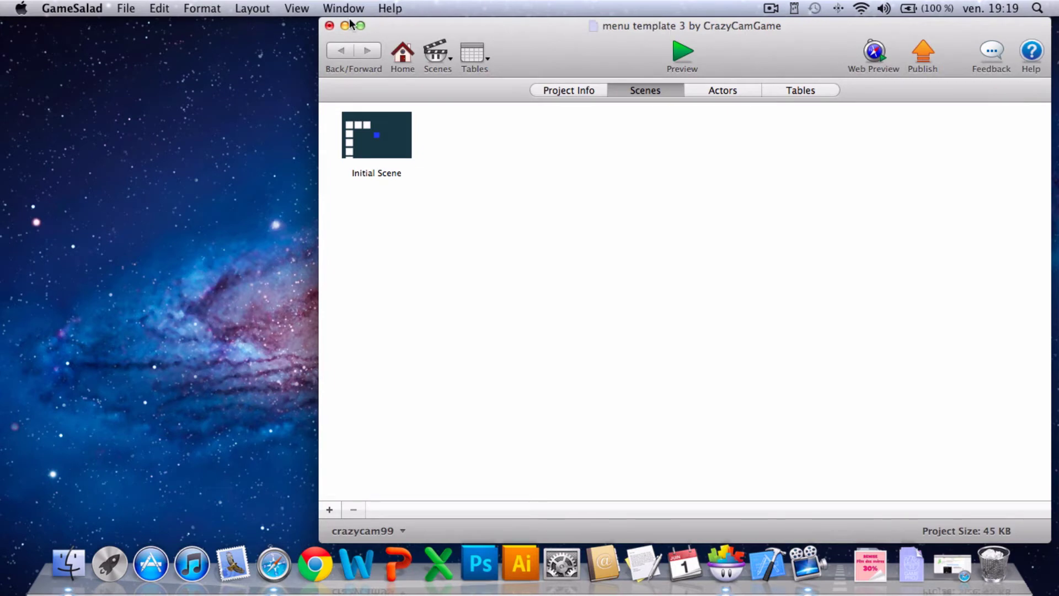
click(359, 25)
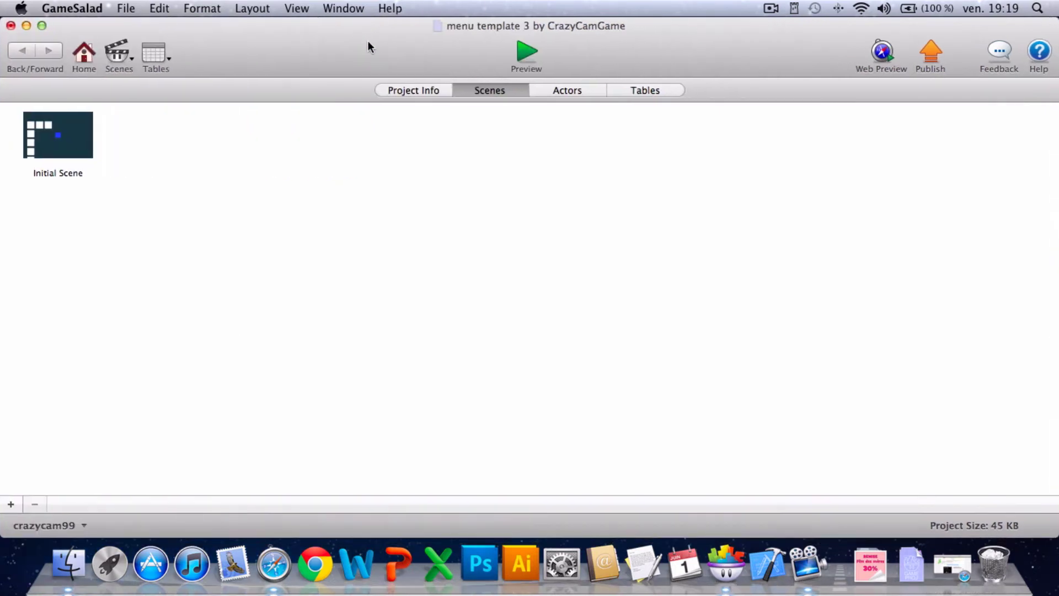
Step: Preview the menu template project and open its Initial Scene for editing
click(527, 52)
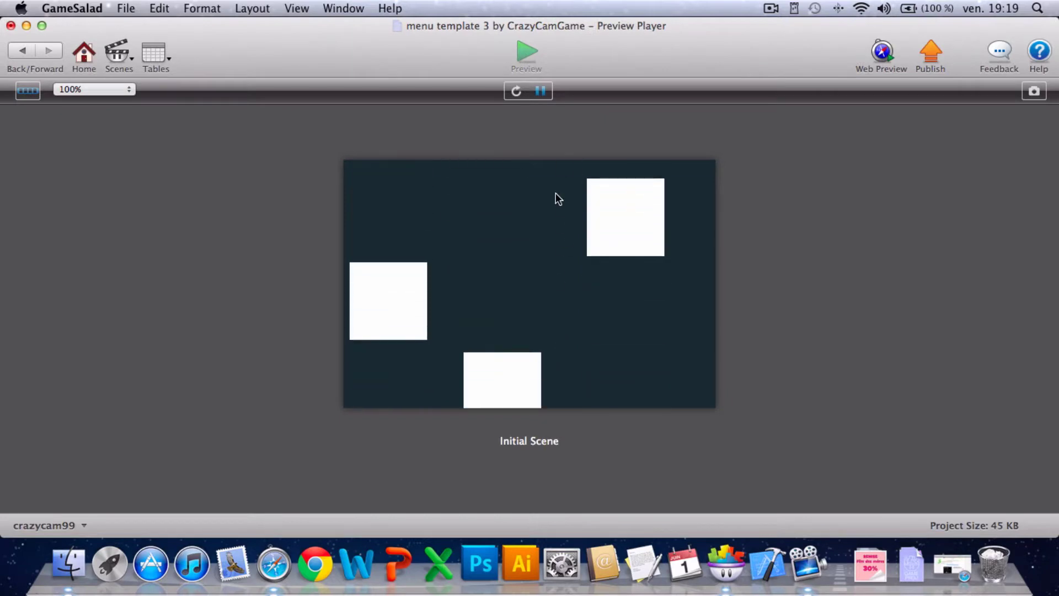
click(98, 58)
double_click(60, 112)
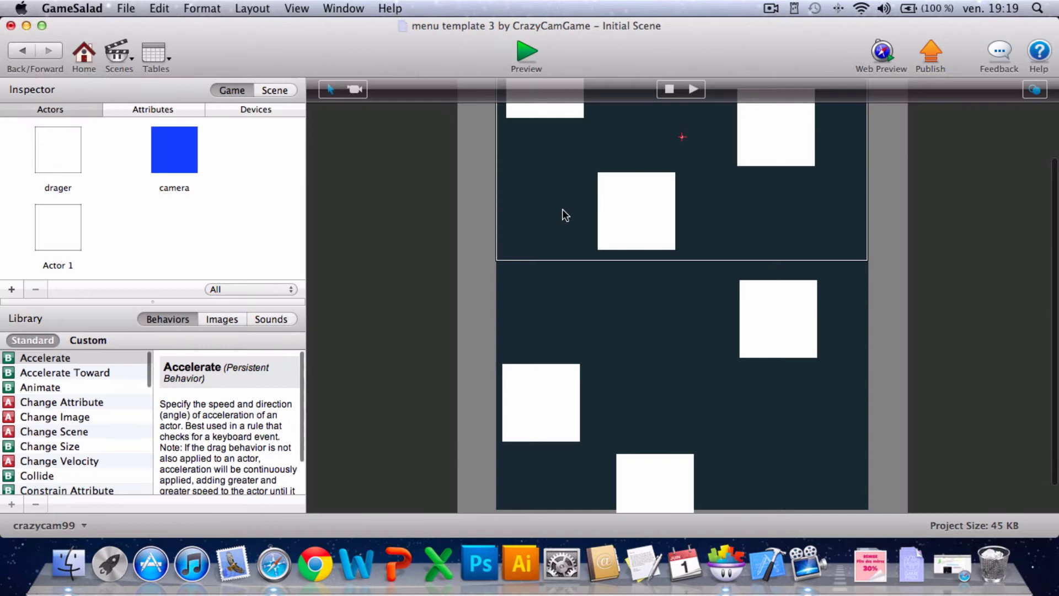
Step: Delete the Actor 1 prototype from the project together with its white squares in the Initial Scene
scroll(562, 208, up, 4)
scroll(561, 208, down, 5)
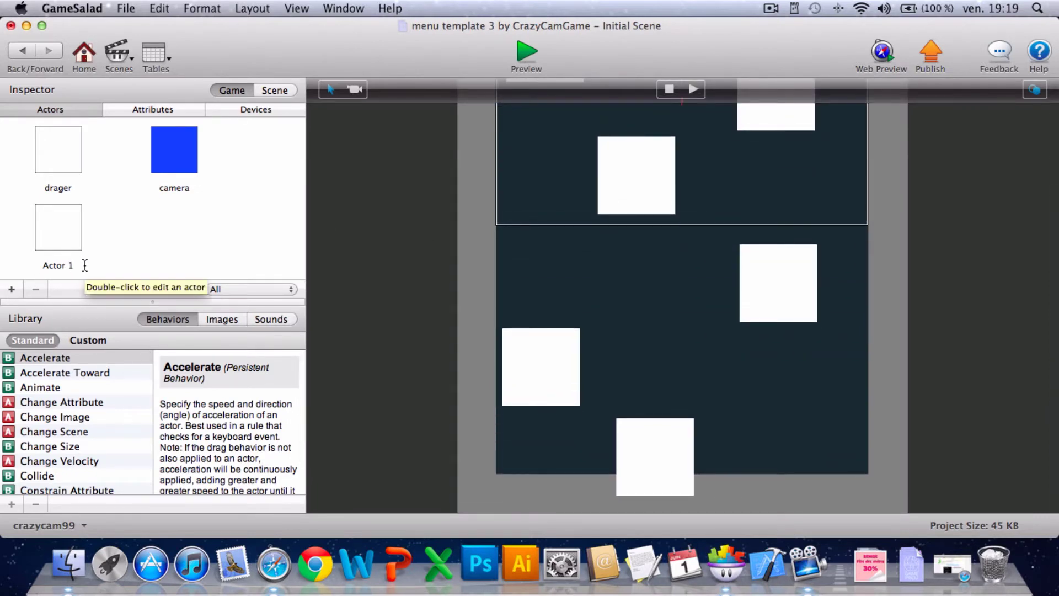
click(69, 248)
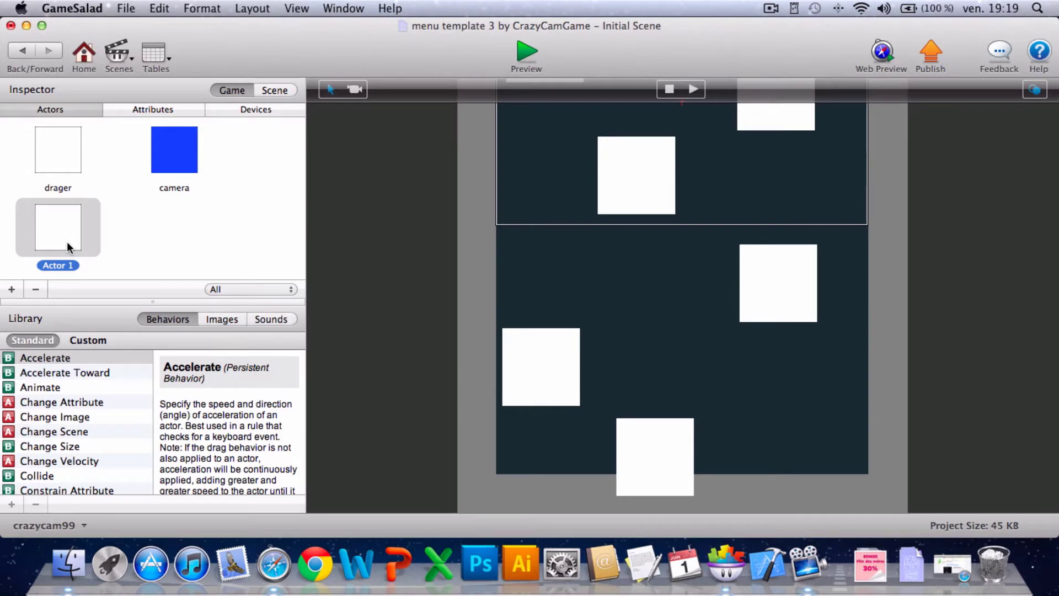
key(Delete)
key(Return)
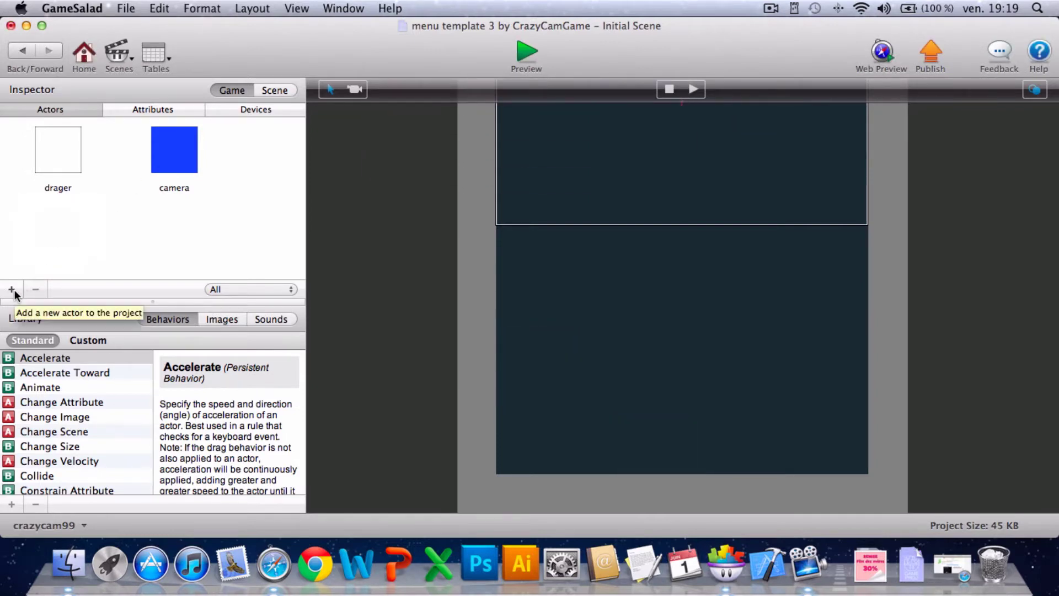
Step: Create a new actor named "level select text" and place it in the scene at the left edge of the dark background
click(14, 293)
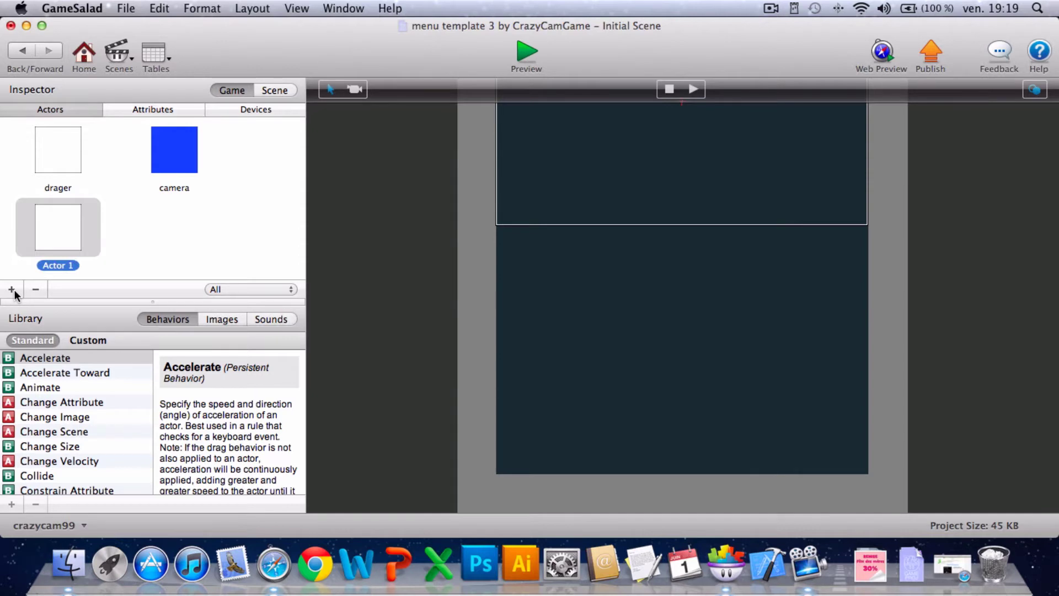
click(61, 255)
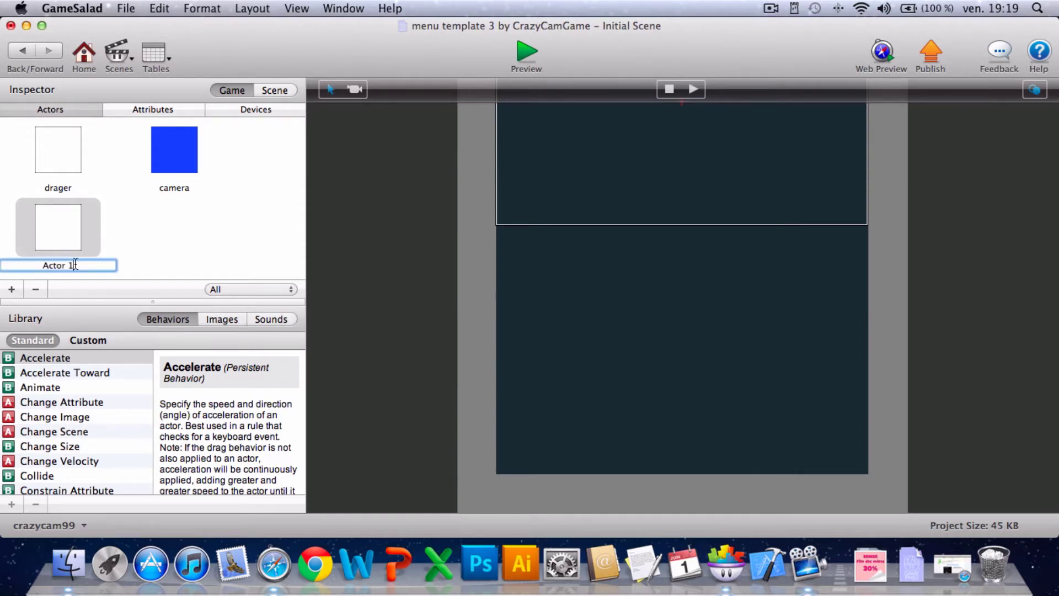
key(BackSpace)
key(BackSpace)
key(BackSpace)
key(BackSpace)
key(BackSpace)
key(BackSpace)
key(BackSpace)
text(level sec)
key(BackSpace)
text(lect text)
click(208, 240)
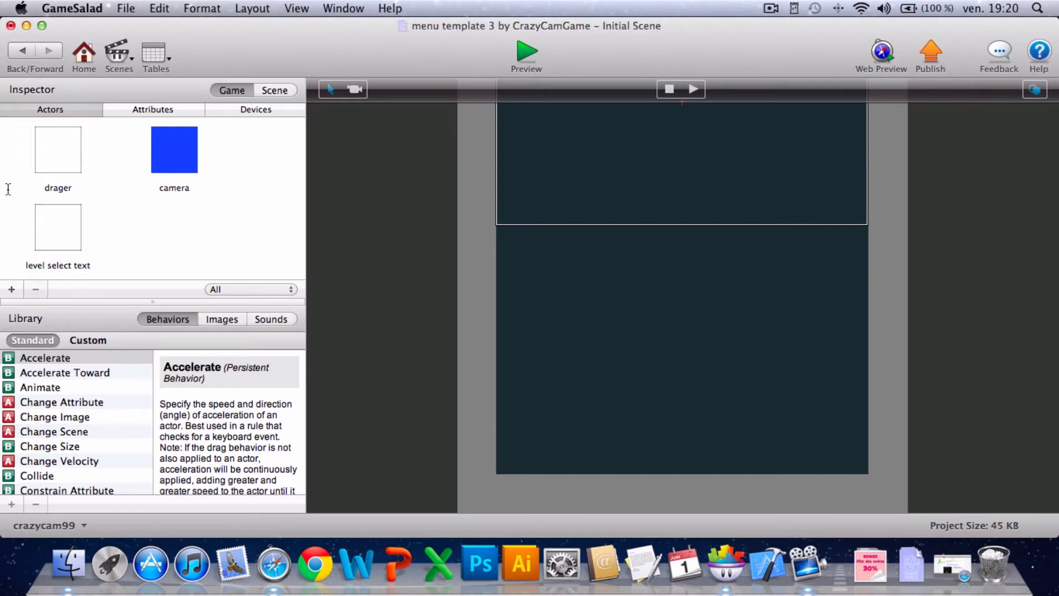
click(58, 225)
drag(242, 229, 534, 246)
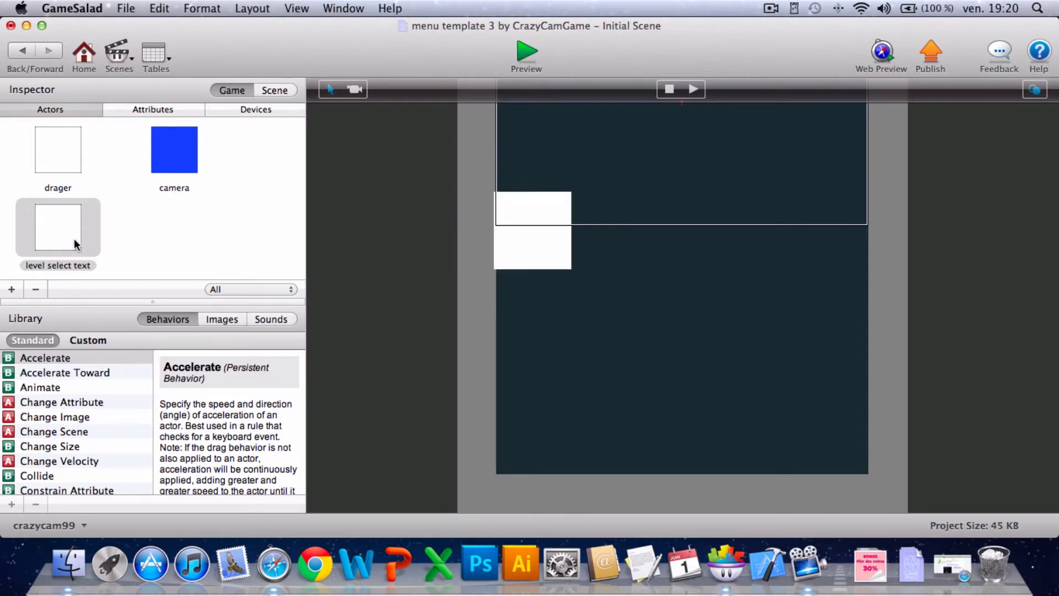
Step: Set the level select text actor's size to 482 wide and 50 high
double_click(58, 236)
click(8, 268)
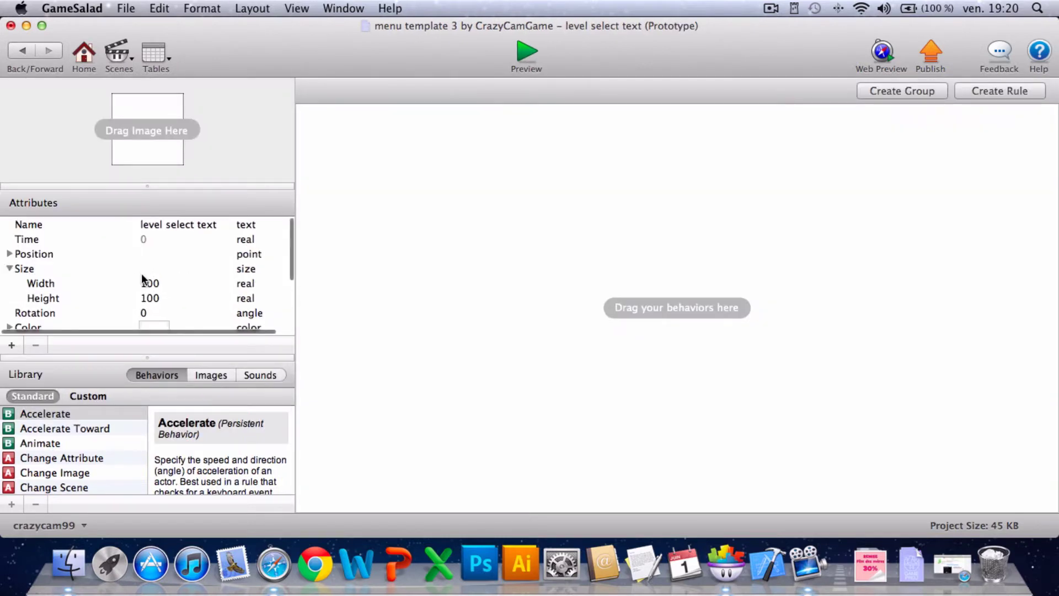
click(150, 293)
click(150, 293)
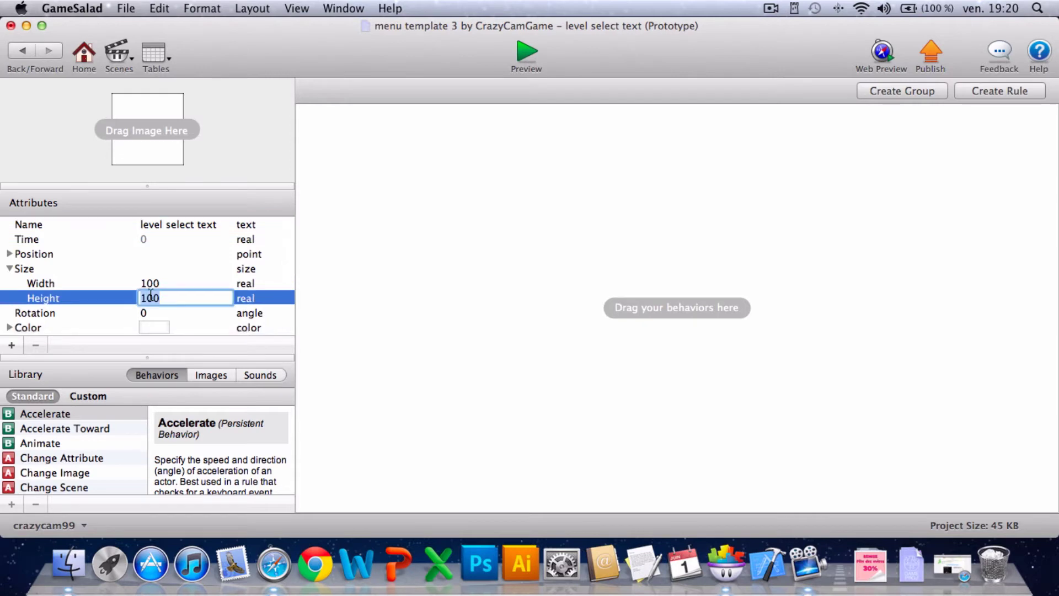
text(50)
click(117, 284)
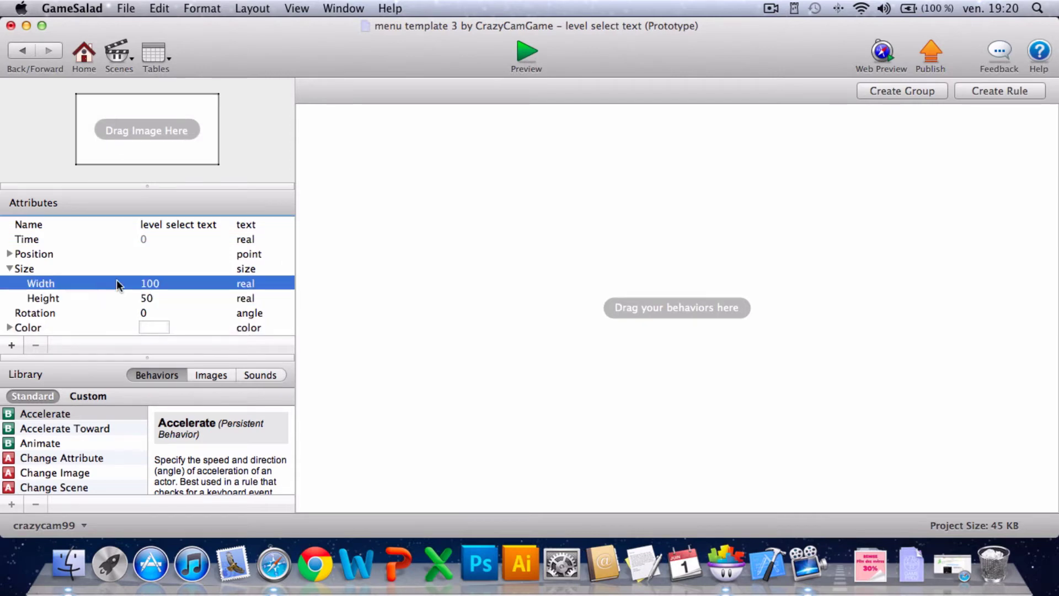
click(153, 283)
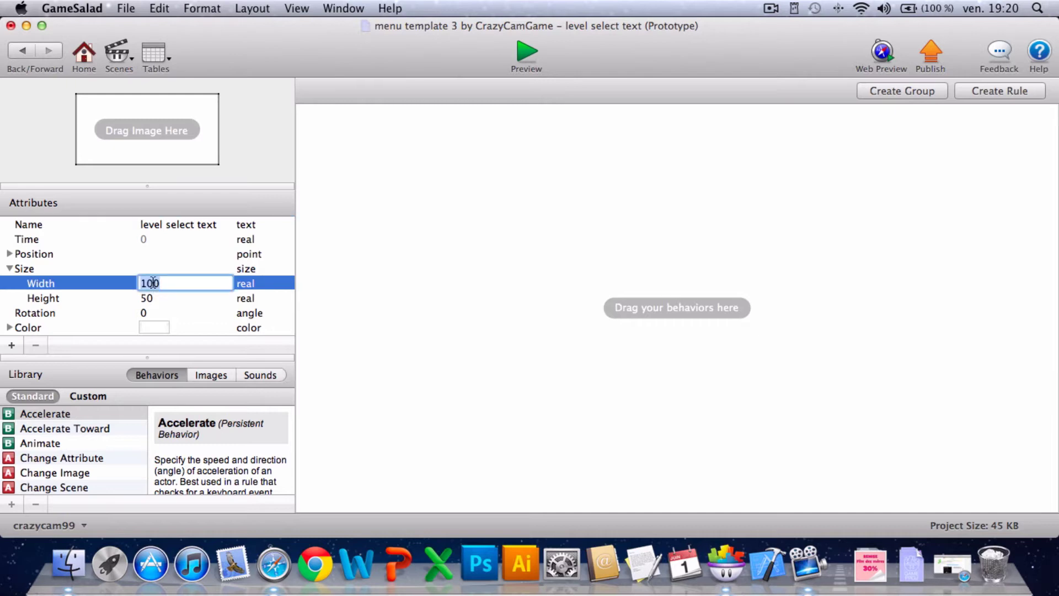
text(482)
key(Return)
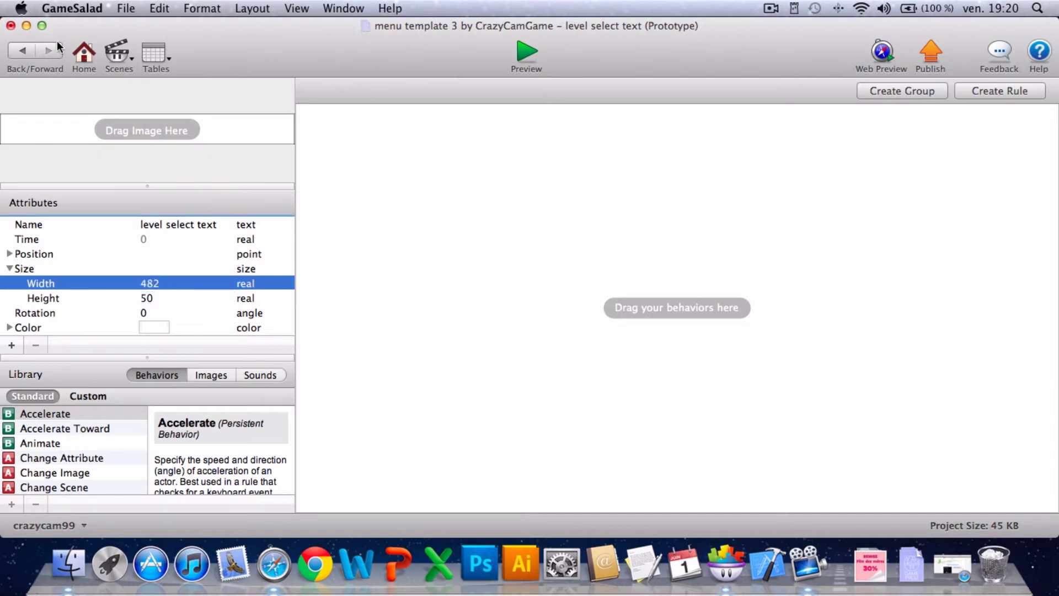
click(23, 50)
Step: Move the level select text bar so it spans the dark background's full width directly below the outlined camera frame
click(595, 256)
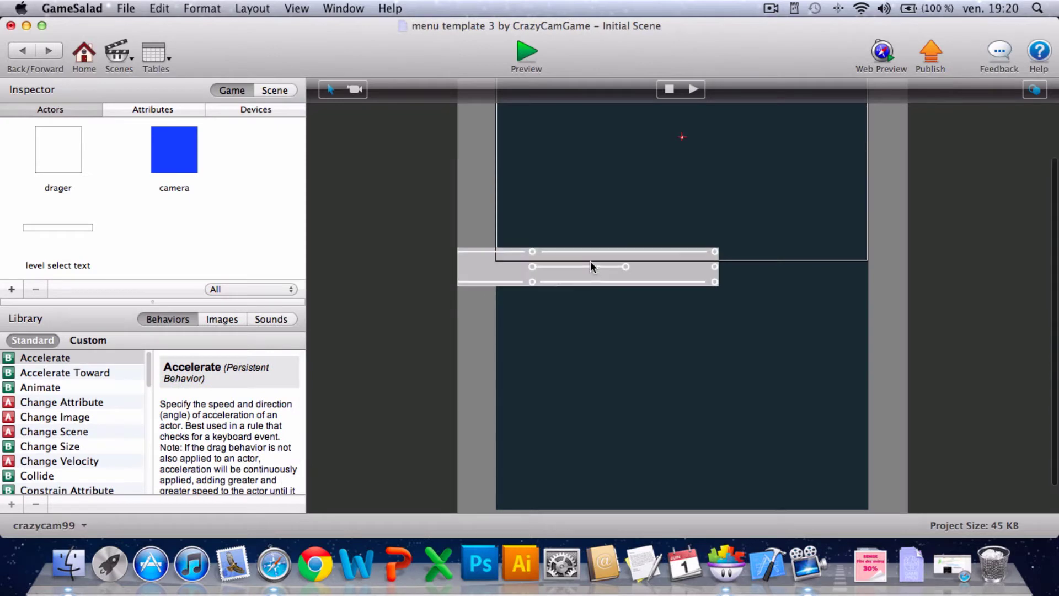
drag(591, 267, 656, 282)
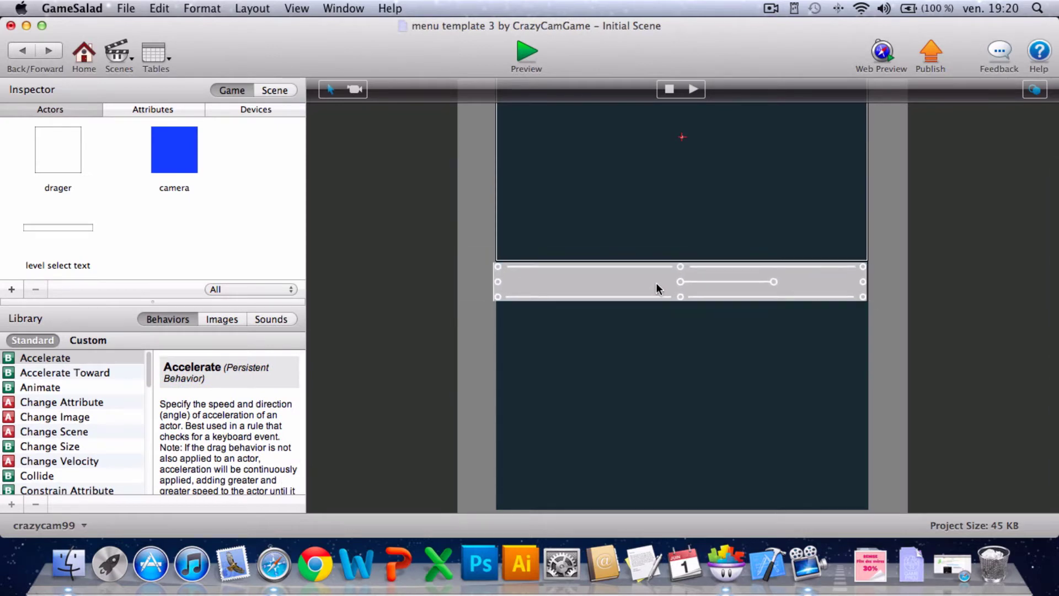
key(Right)
key(Right)
key(Right)
key(Up)
key(Up)
key(Up)
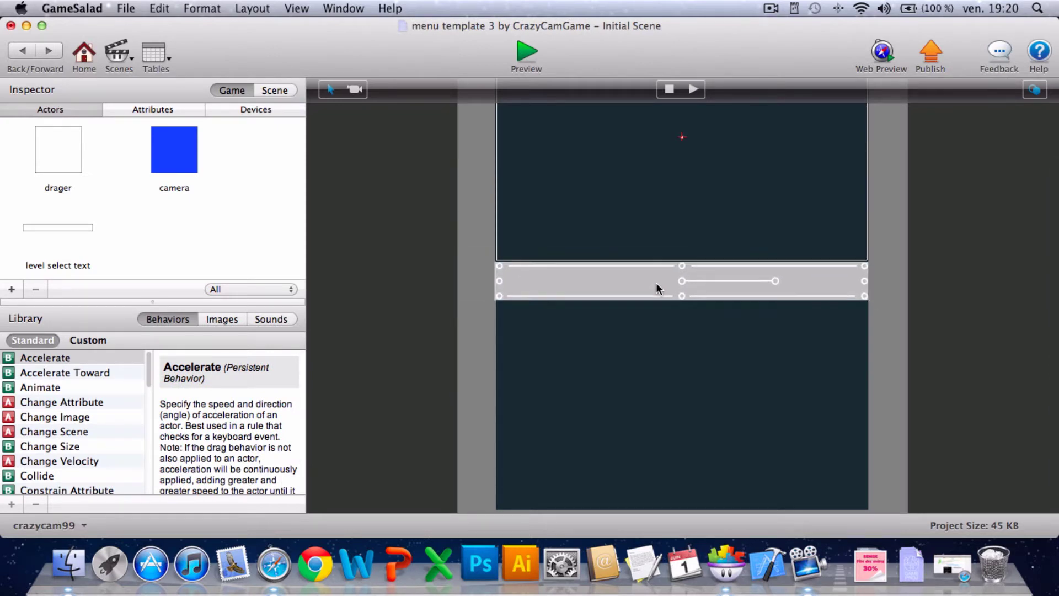
click(485, 229)
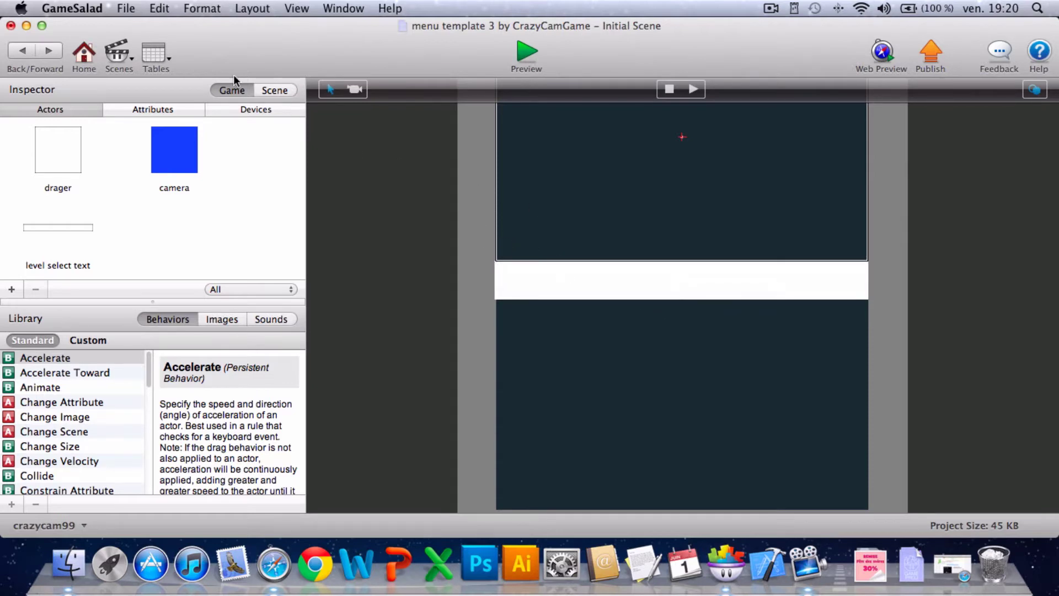
Step: Add a new layer to the scene, place it above the level blocks layer and make it non-scrollable
click(273, 90)
click(210, 112)
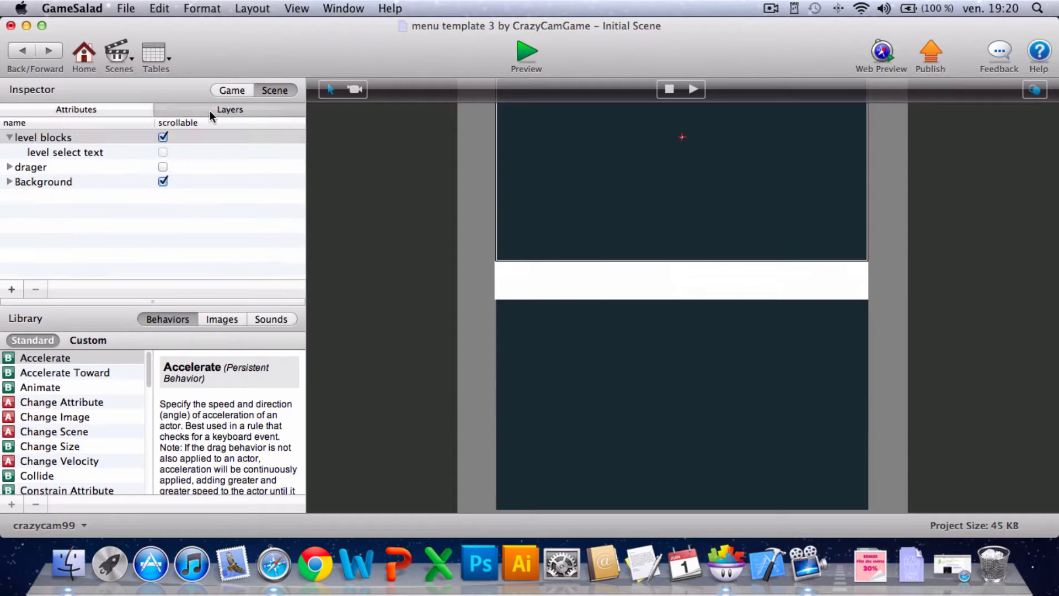
click(9, 137)
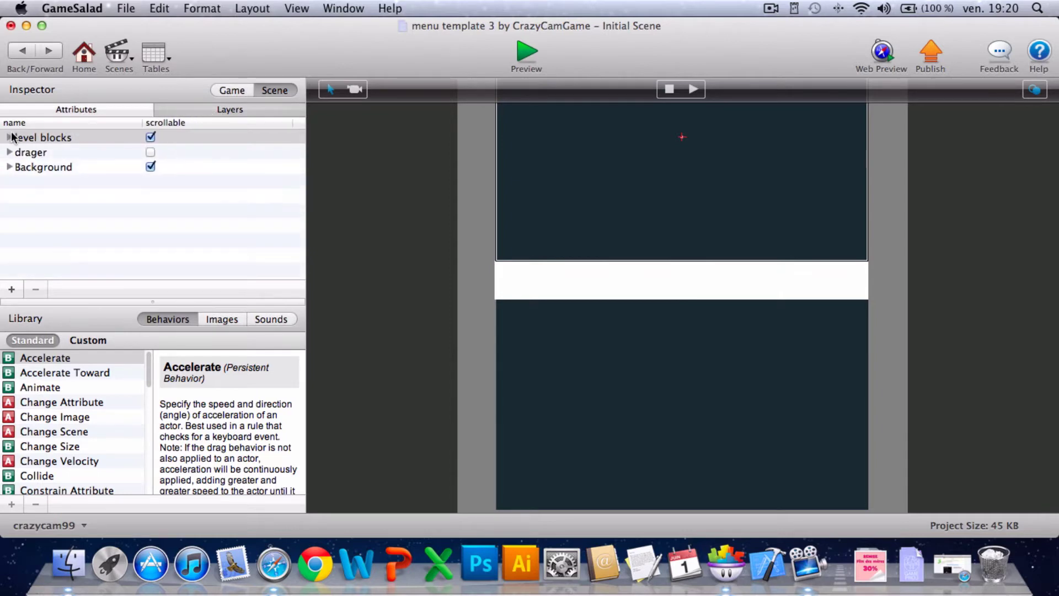
click(10, 137)
click(96, 140)
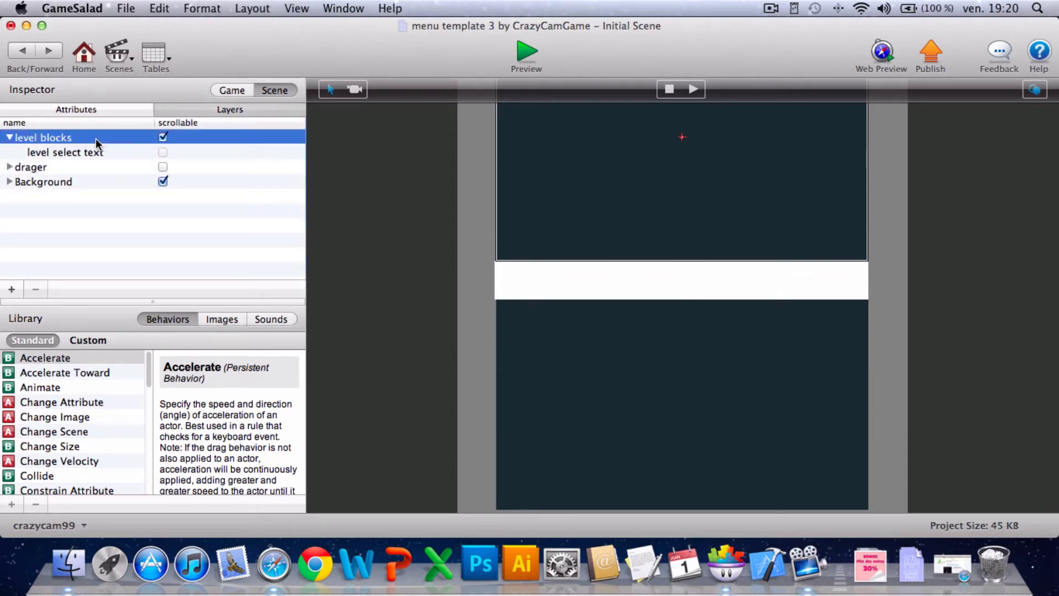
click(72, 155)
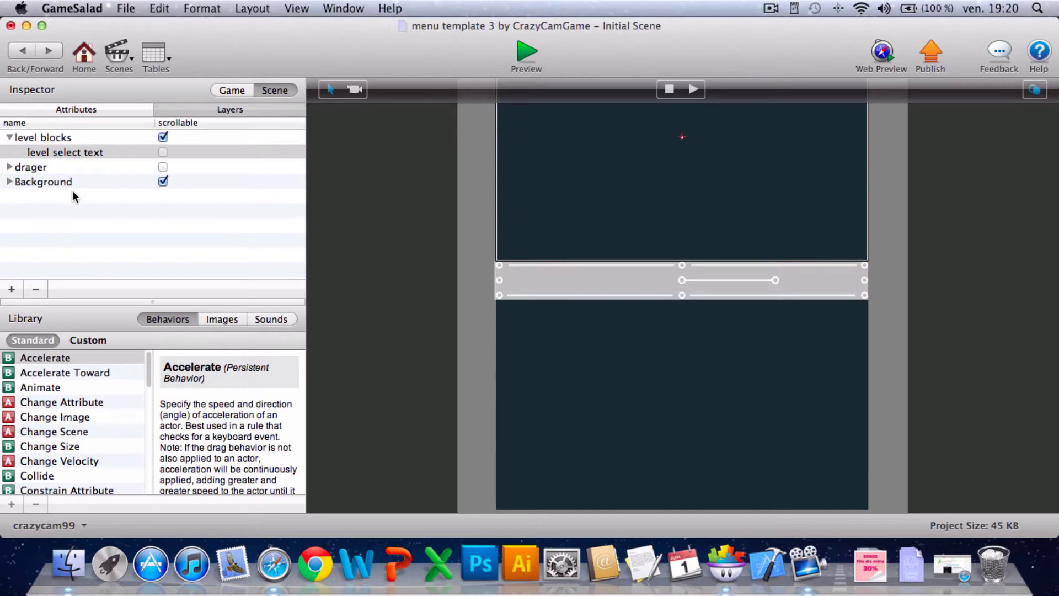
click(101, 220)
click(11, 289)
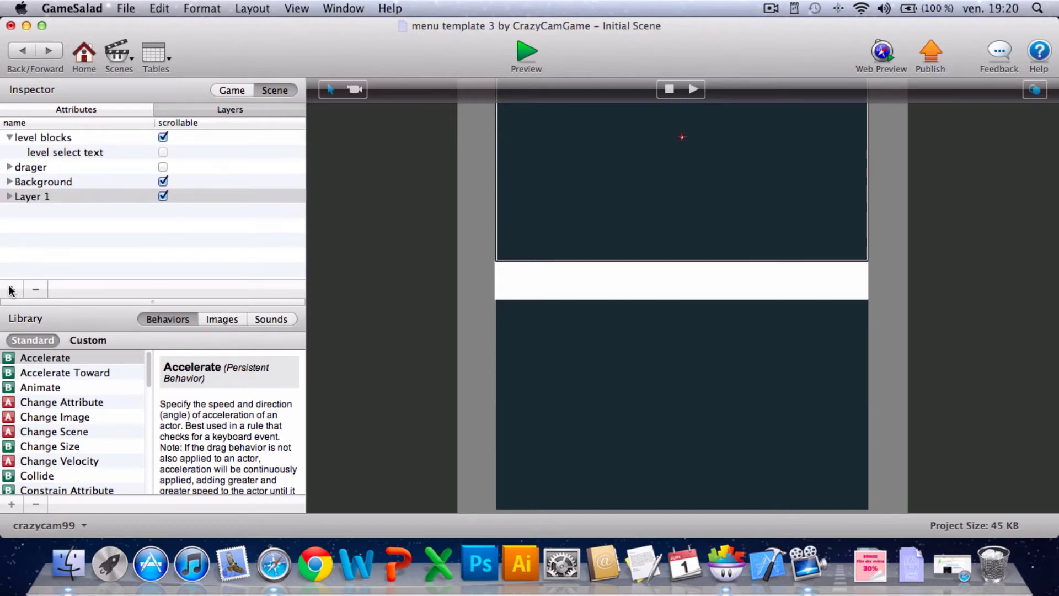
drag(57, 193, 51, 131)
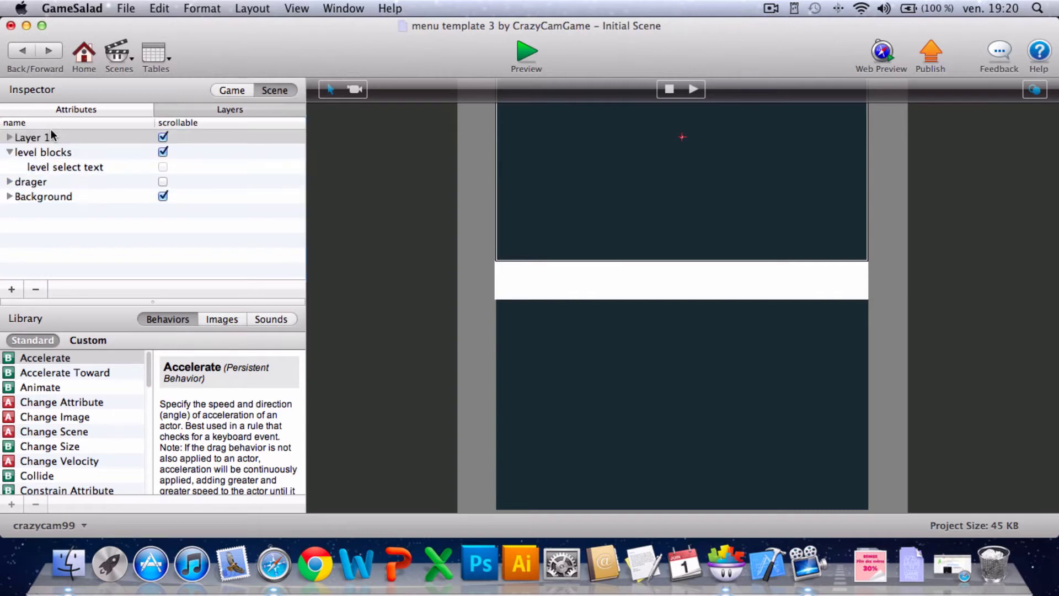
click(163, 137)
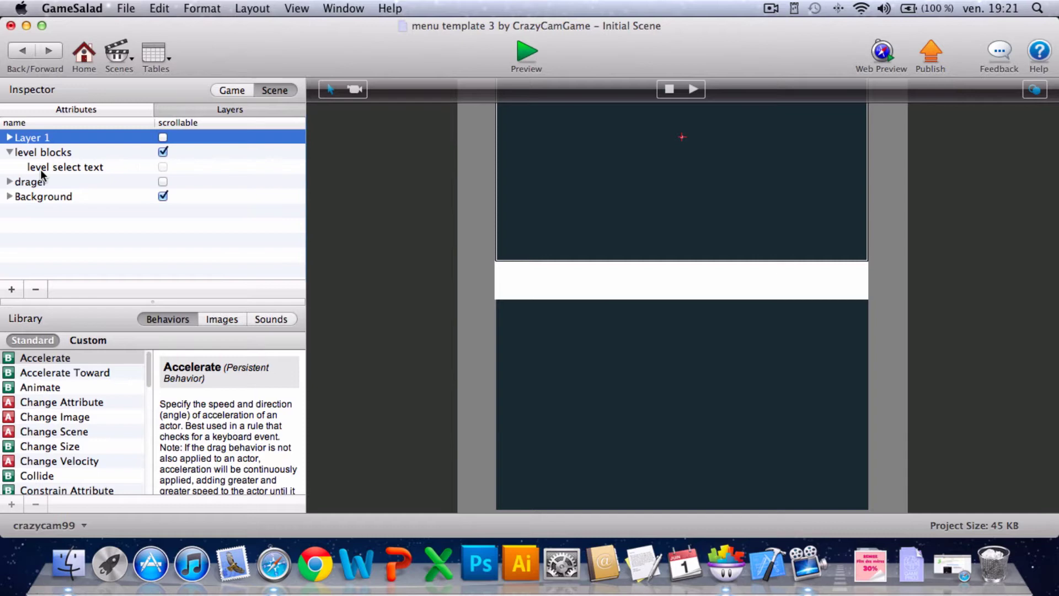
Step: Move the level select text actor into the new non-scrollable layer and rename that layer HUD
drag(60, 174, 62, 146)
click(36, 138)
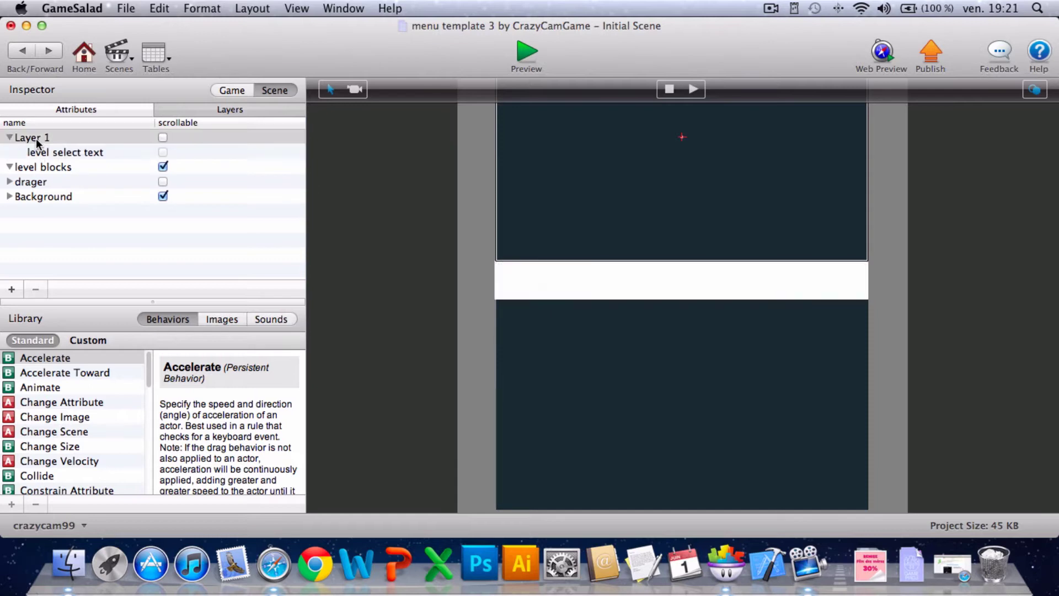
click(35, 138)
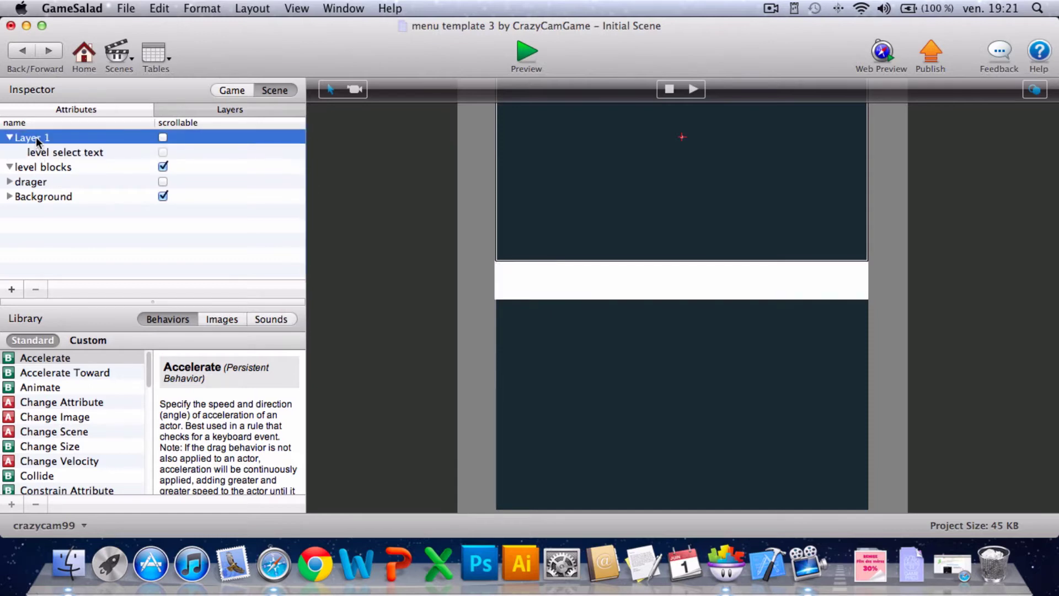
double_click(35, 137)
key(BackSpace)
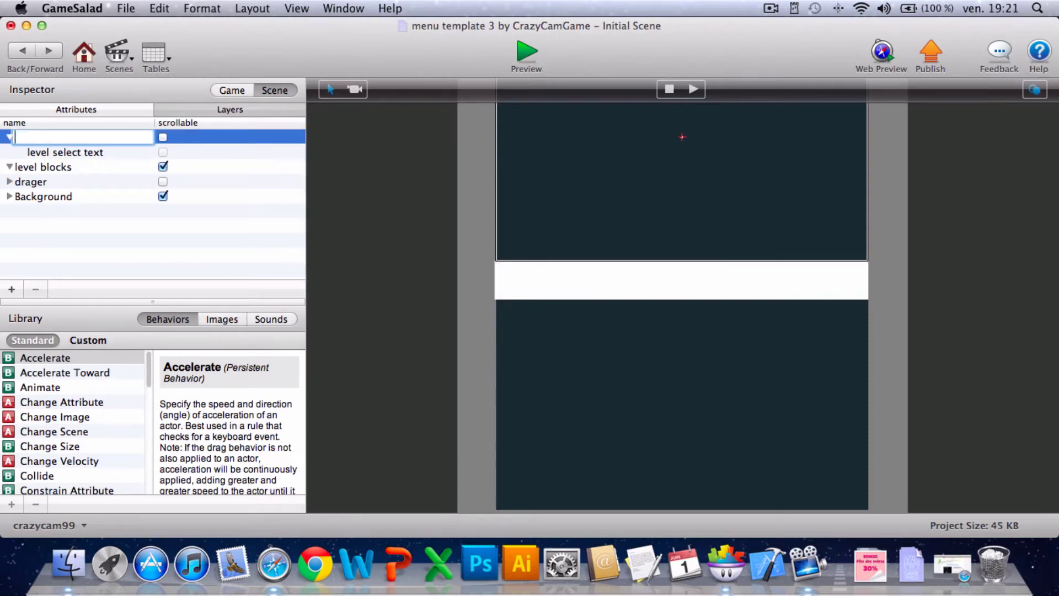
text(HUD)
click(80, 240)
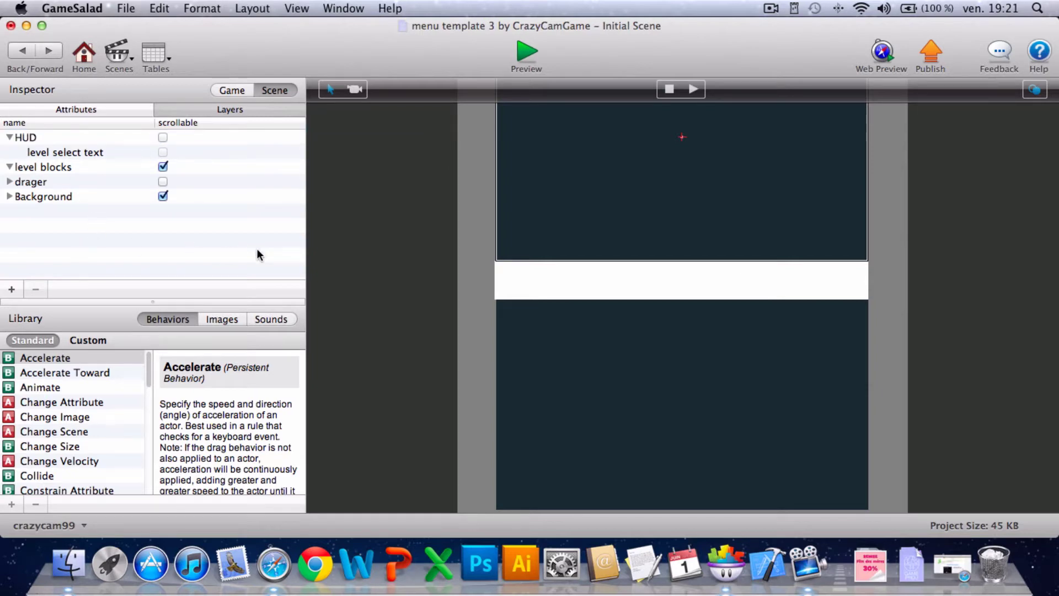
click(10, 138)
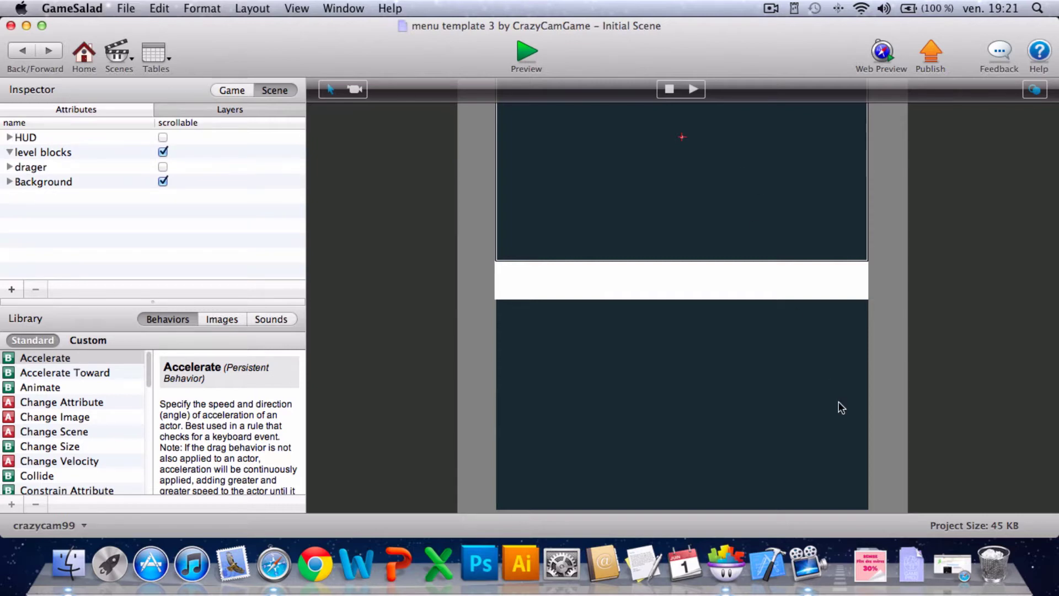
Step: Add a Display Text behavior to the level select text actor with the text "Level Select"
scroll(570, 313, up, 3)
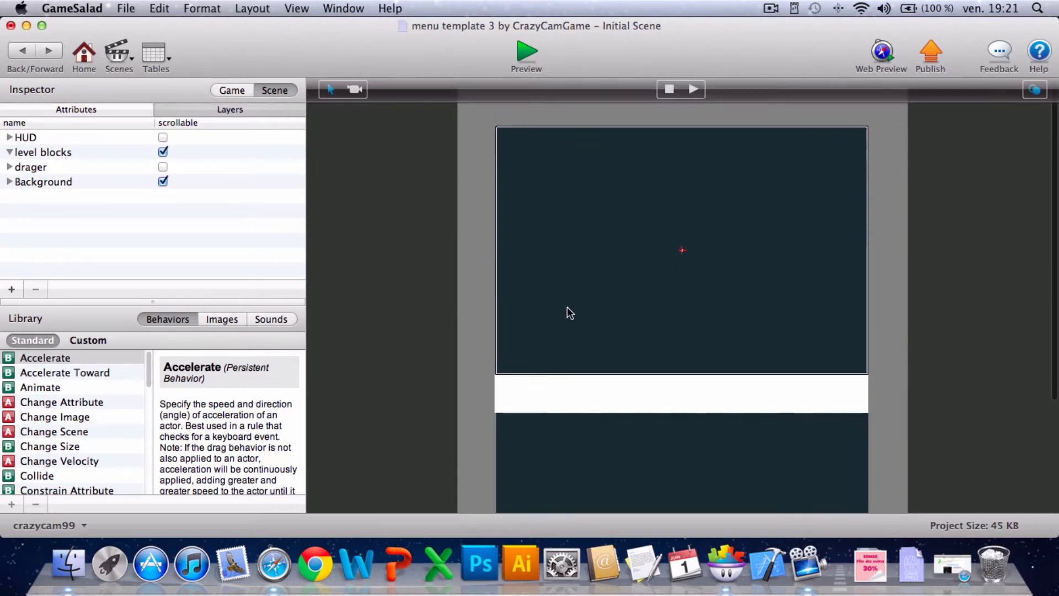
scroll(570, 313, down, 5)
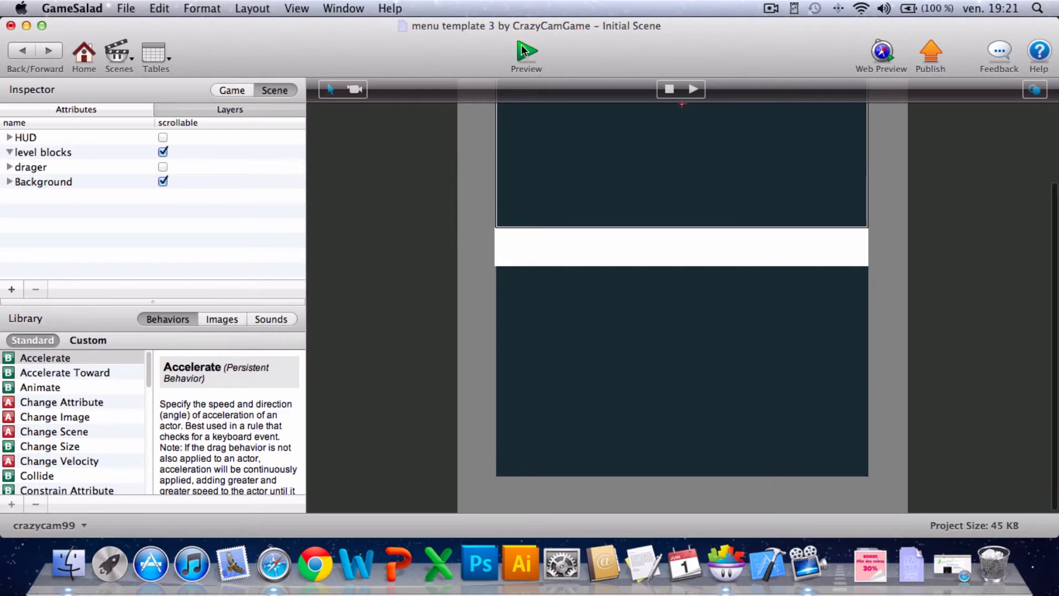
click(232, 90)
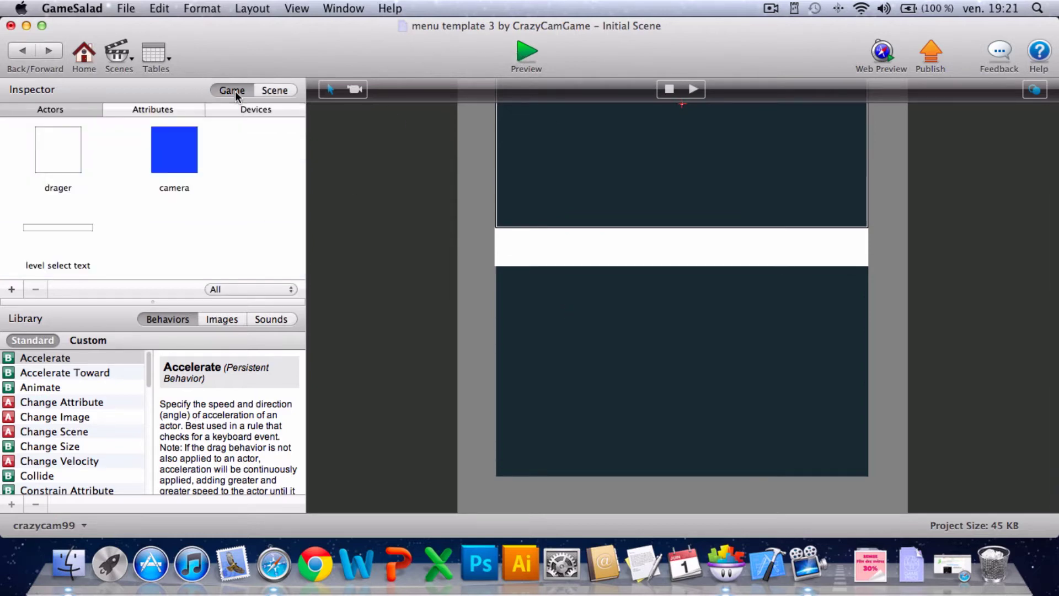
double_click(80, 231)
scroll(58, 429, down, 5)
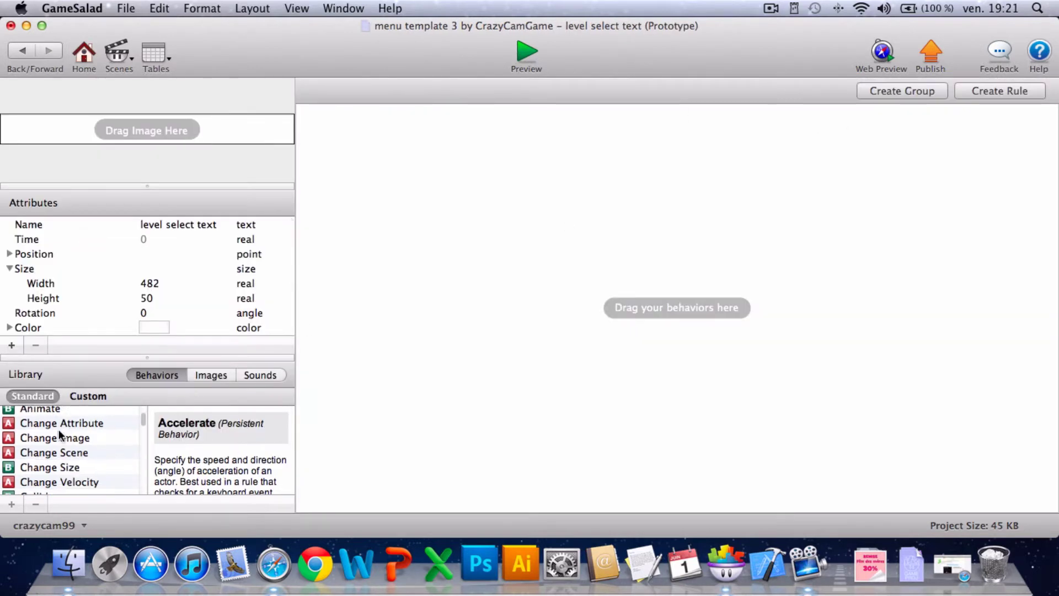
drag(53, 449, 464, 353)
click(434, 150)
key(BackSpace)
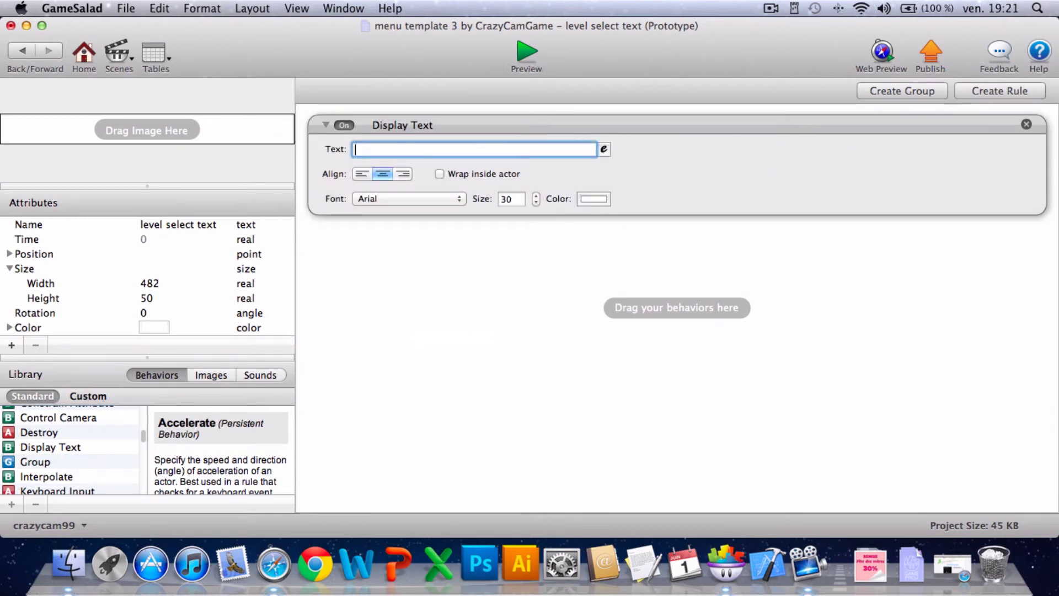
text(Level Select)
click(437, 258)
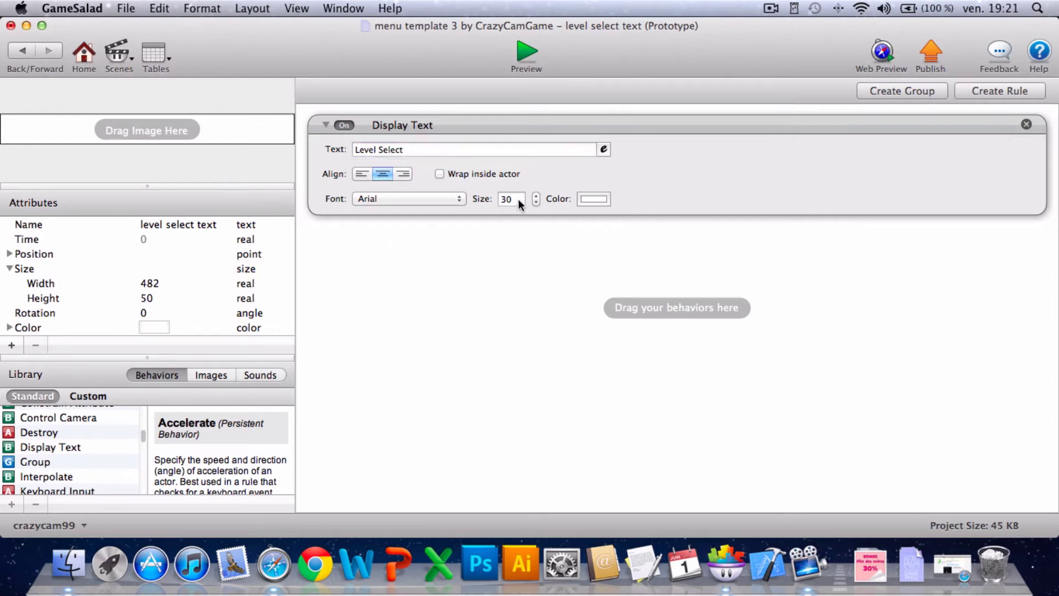
Step: Set the Display Text color of the level select text actor to black
click(598, 199)
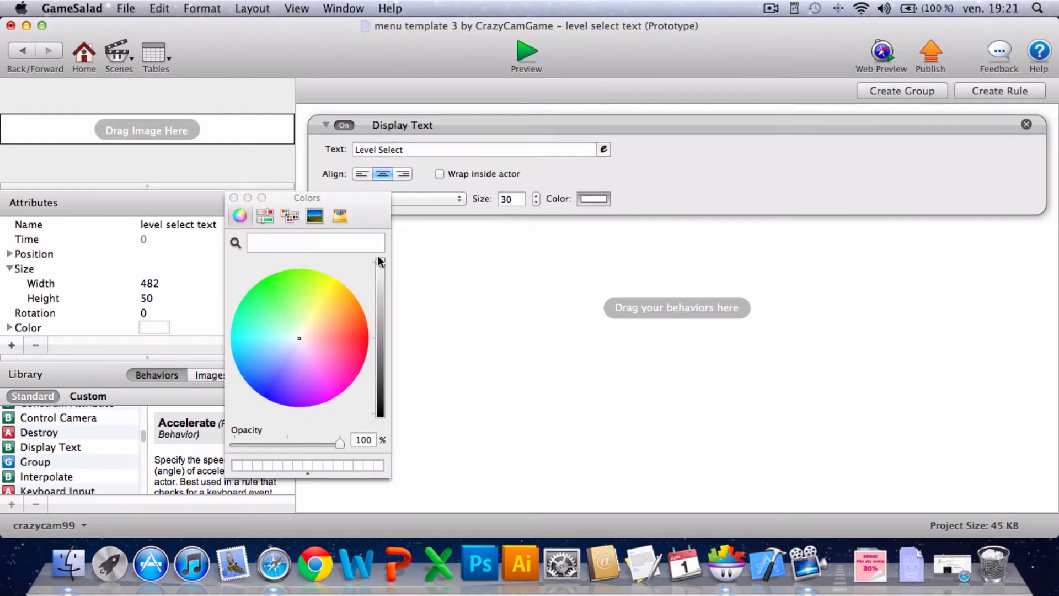
drag(380, 262, 405, 419)
click(233, 198)
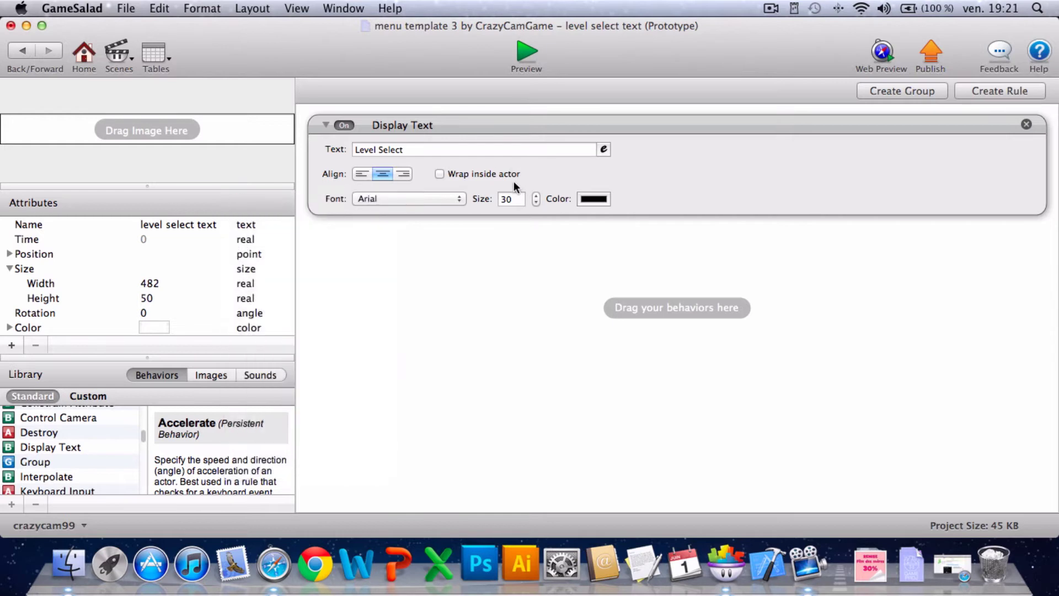
Step: Try a size of 20 for the Level Select text and preview the scene
click(506, 198)
key(BackSpace)
text(2)
click(11, 54)
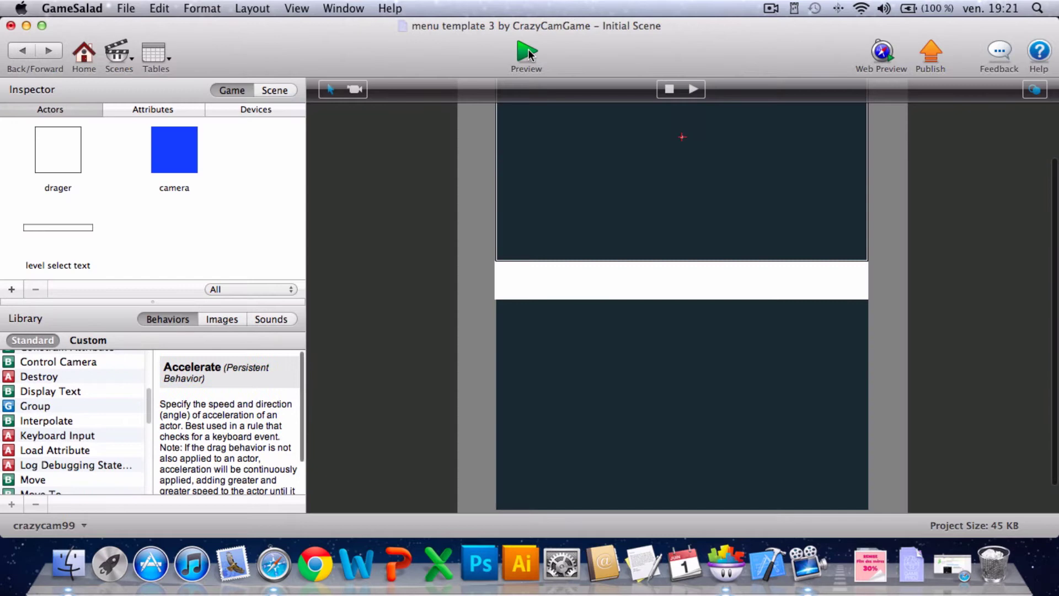
click(538, 58)
click(22, 50)
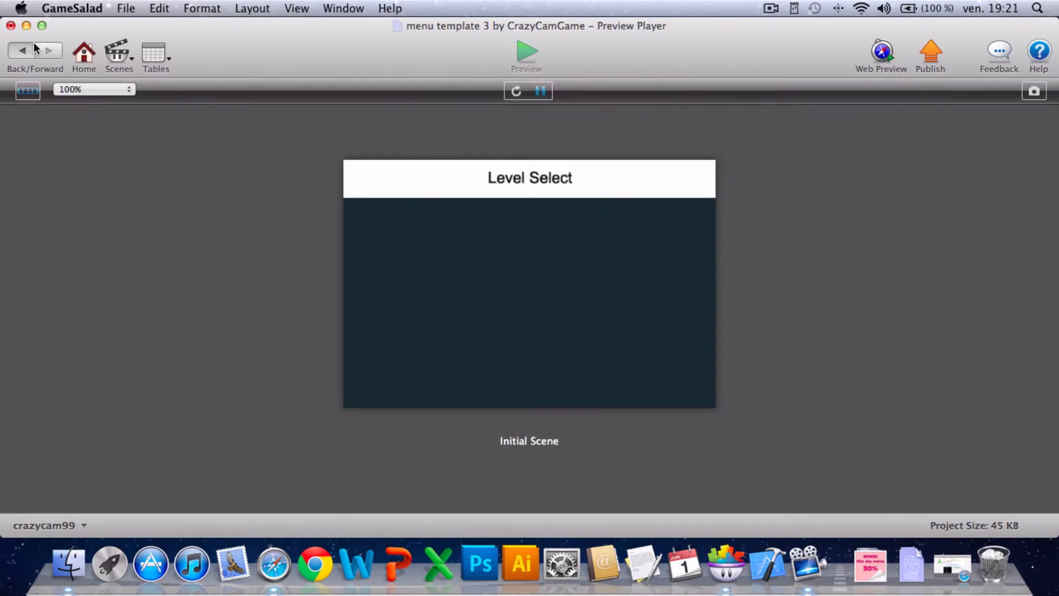
Step: Set the Level Select text size to 30, then check it in the preview and return to the Initial Scene
double_click(36, 230)
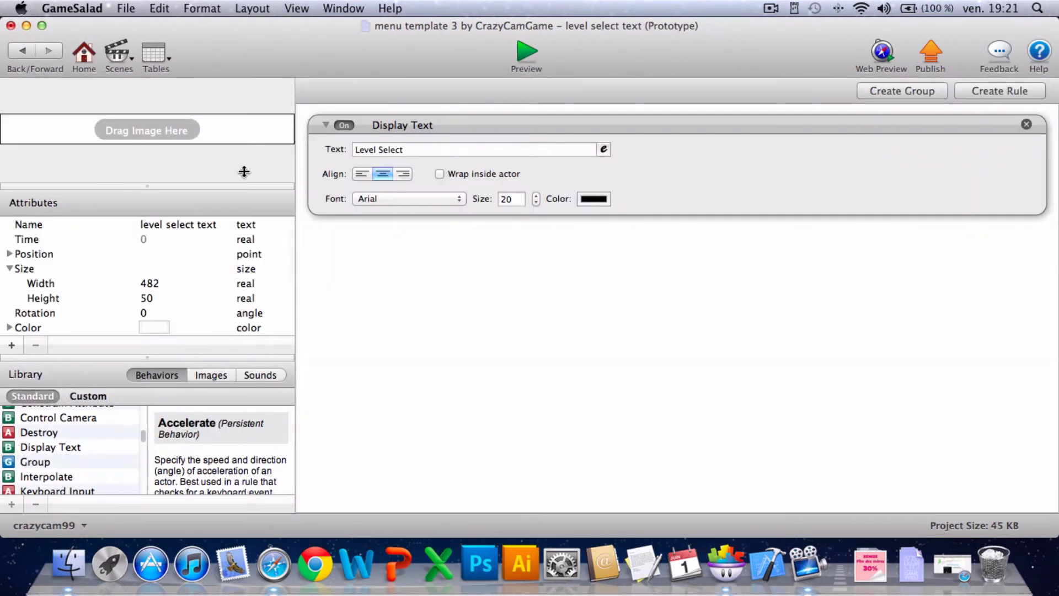
click(503, 198)
key(Delete)
text(3)
click(569, 281)
click(510, 63)
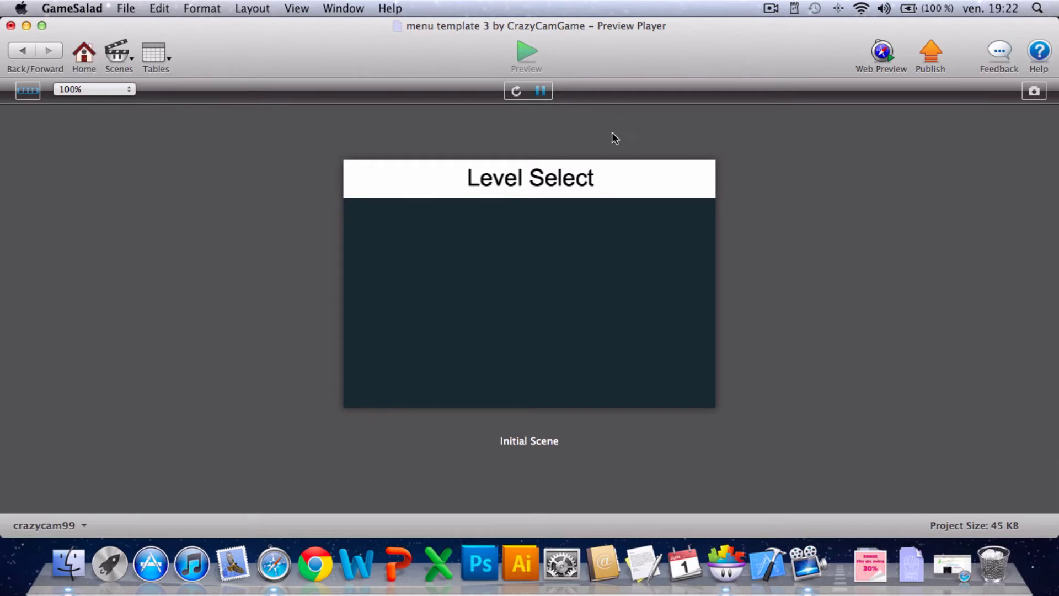
click(26, 50)
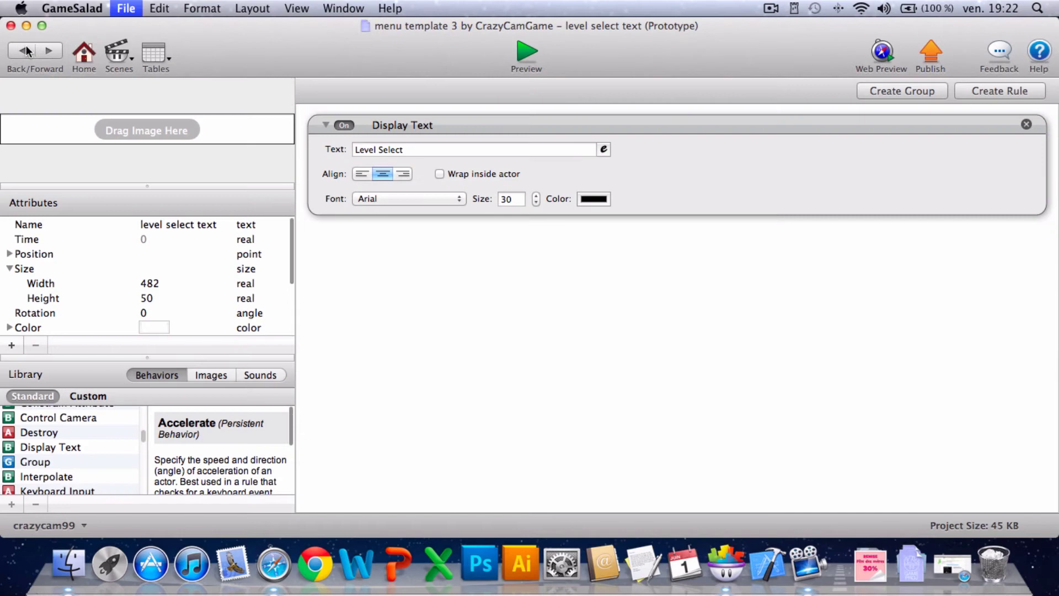
click(25, 47)
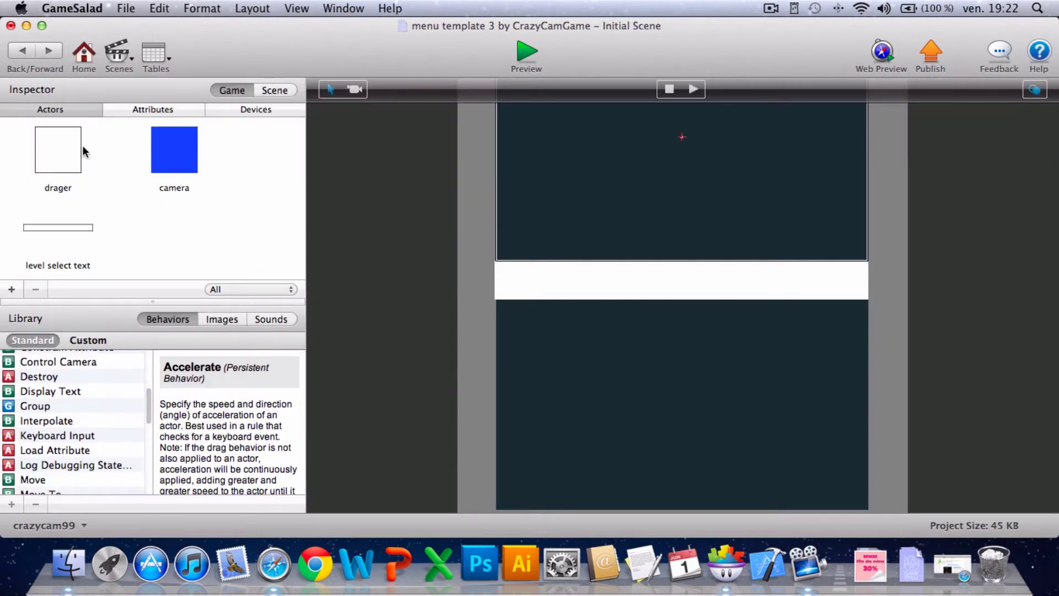
Step: Create a new actor, place three instances of it around the scene's header bar, and check them in the preview
click(11, 289)
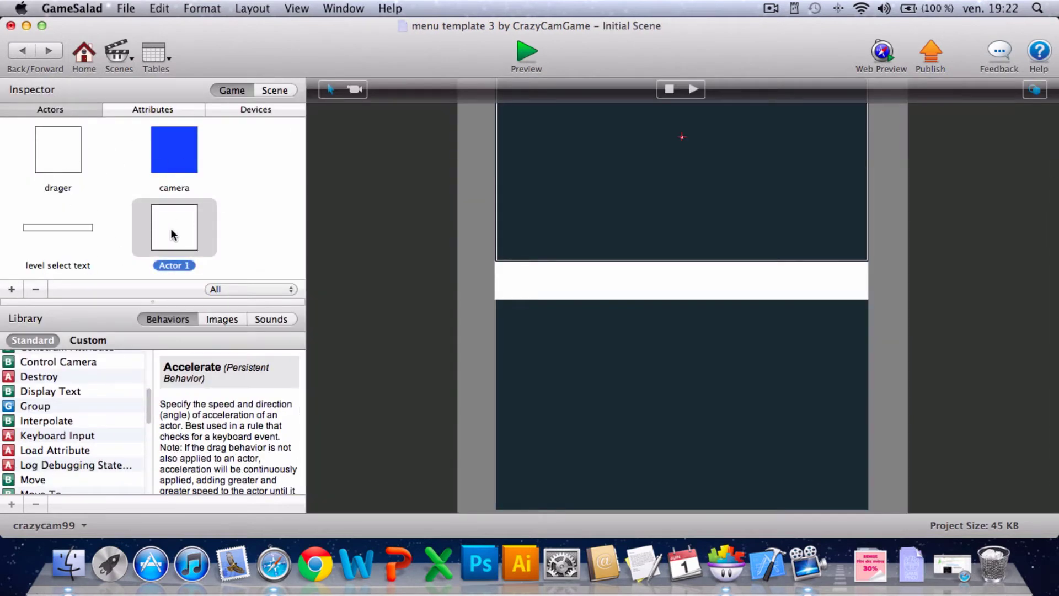
drag(177, 229, 689, 225)
drag(166, 238, 620, 424)
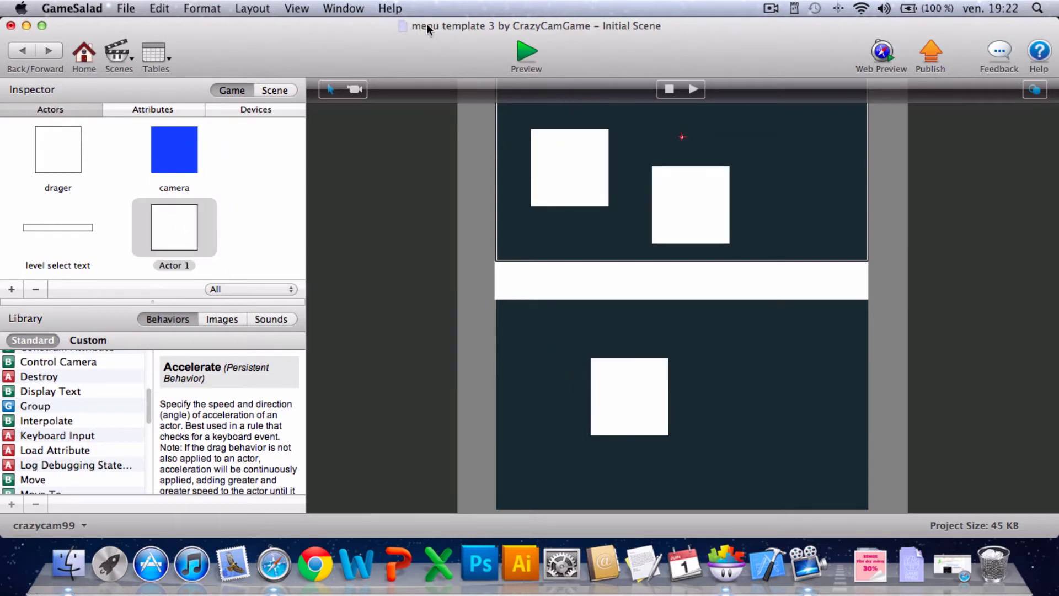
click(543, 52)
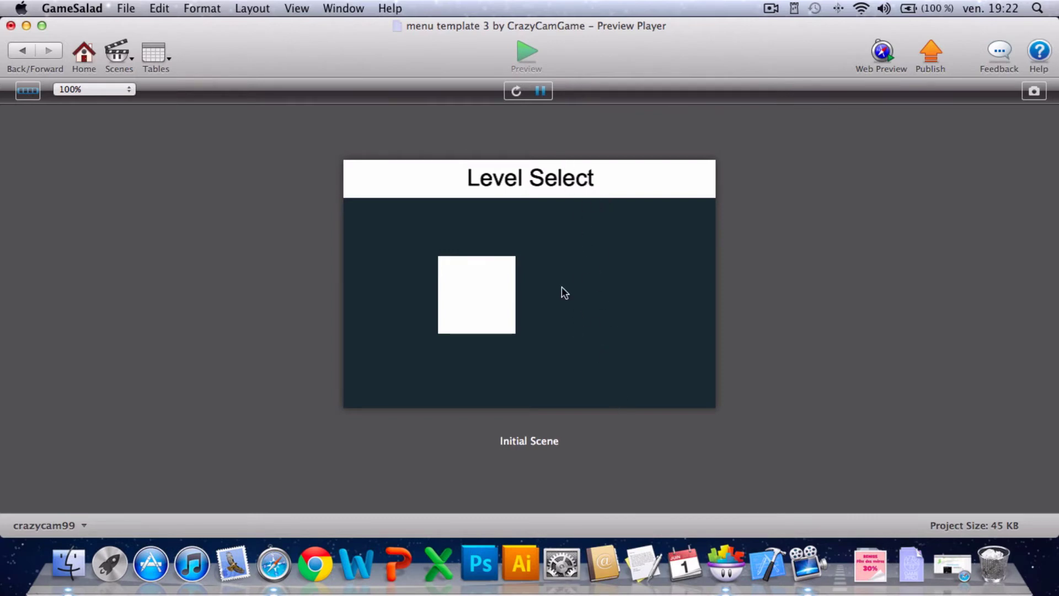
click(27, 48)
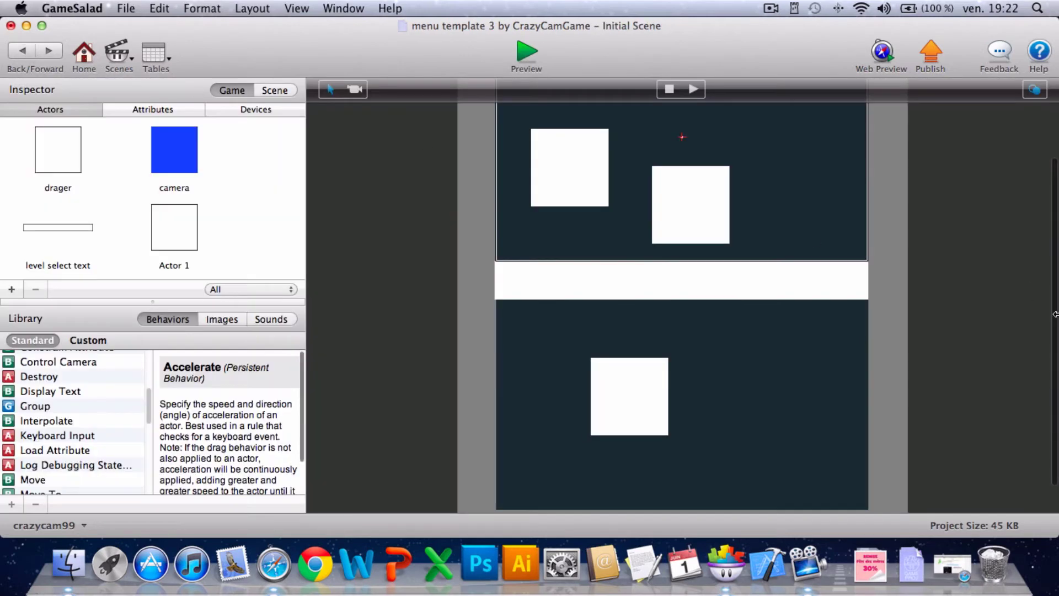
Step: Move the Actor 1 instances from the HUD layer into the level blocks layer and preview the scene
scroll(1049, 318, down, 2)
scroll(1024, 309, up, 3)
scroll(953, 296, down, 3)
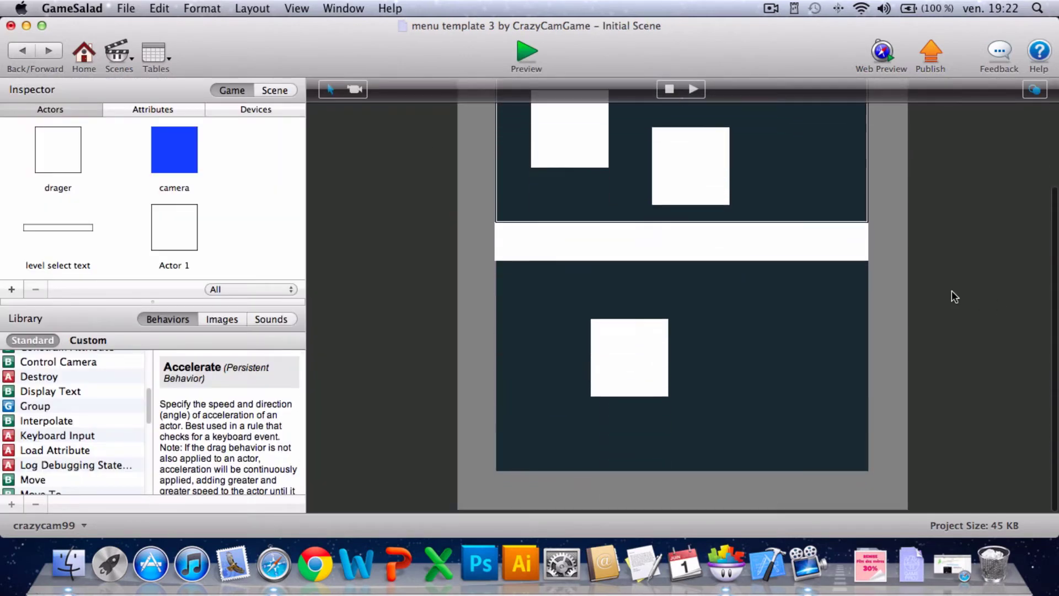
scroll(487, 231, up, 3)
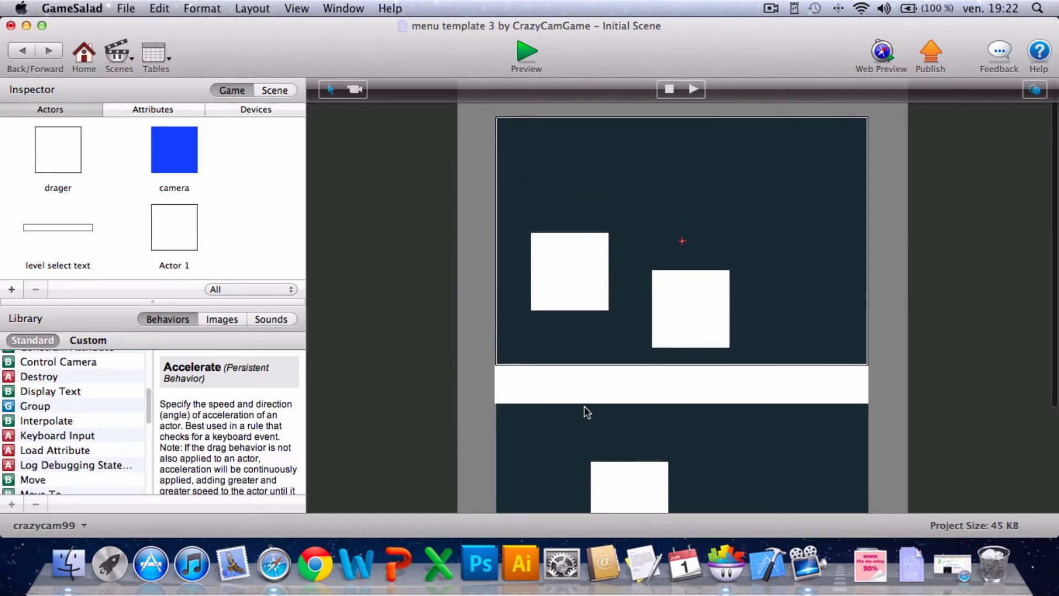
click(285, 93)
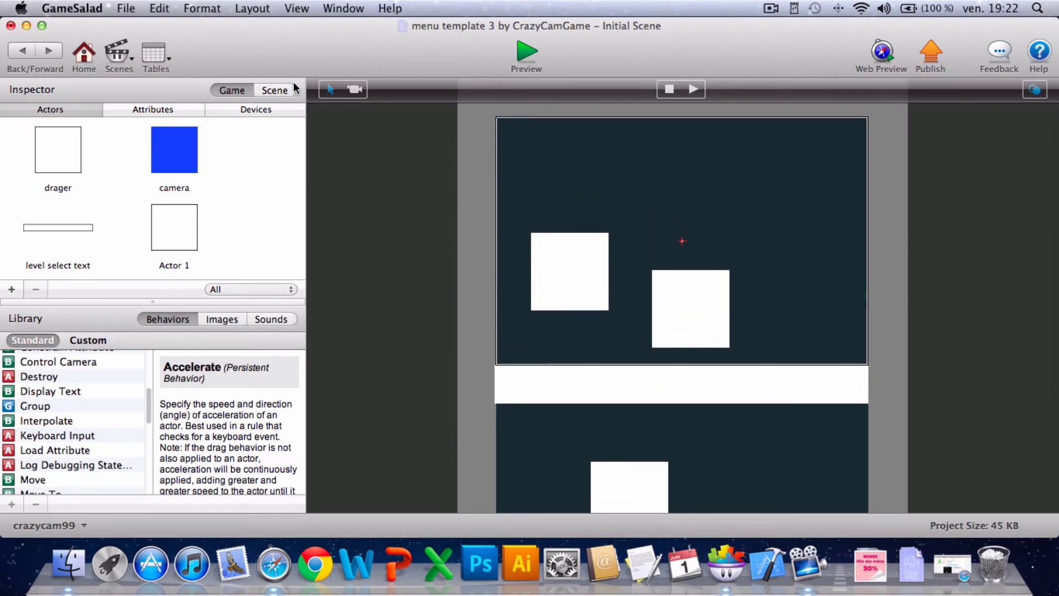
click(214, 110)
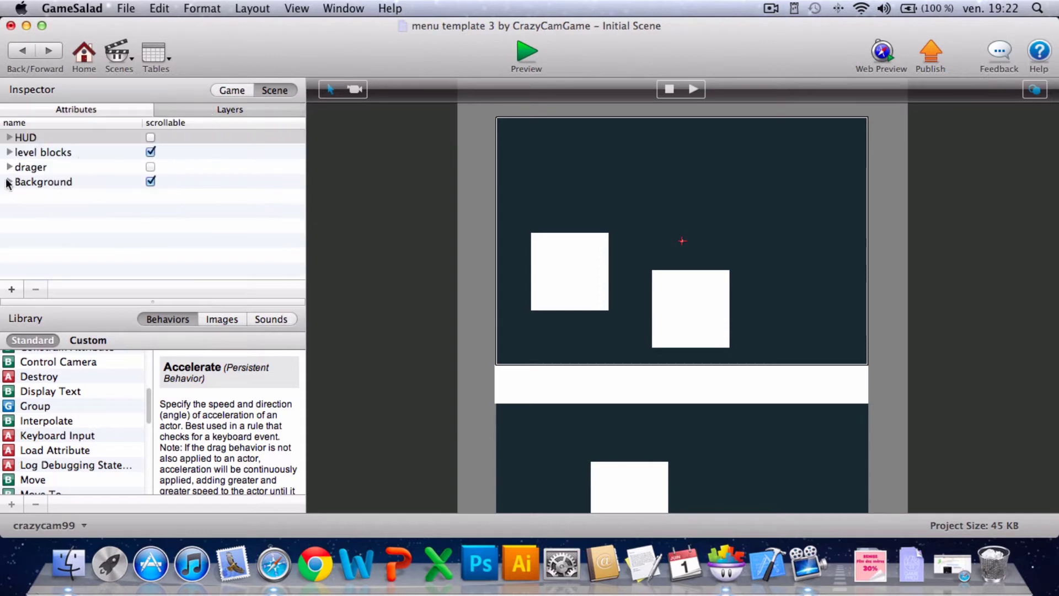
click(9, 138)
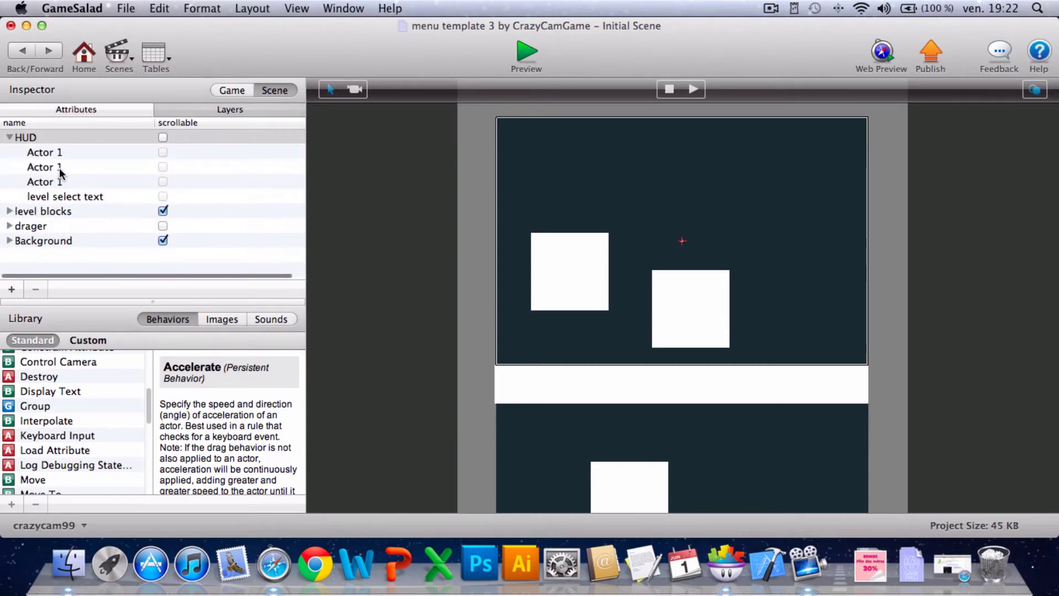
drag(66, 152, 79, 213)
drag(47, 153, 110, 197)
click(527, 53)
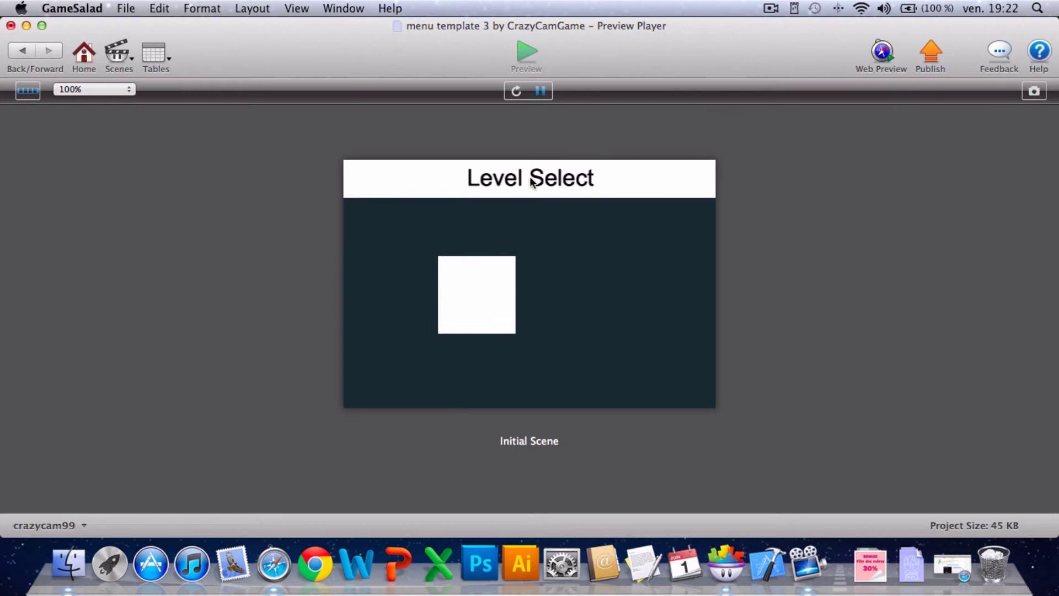
click(22, 55)
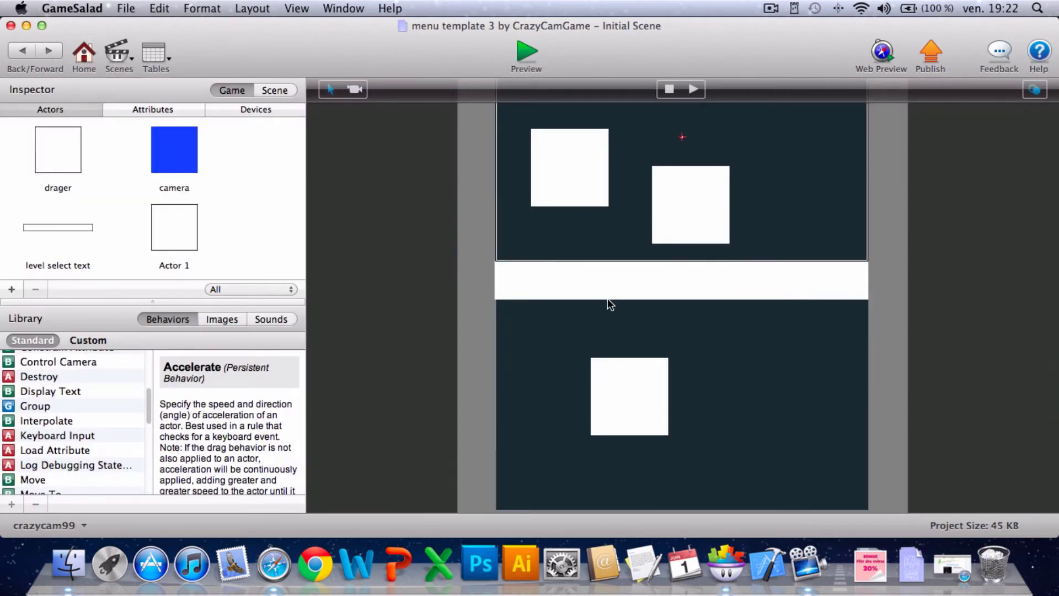
Step: Save the project
scroll(607, 298, up, 5)
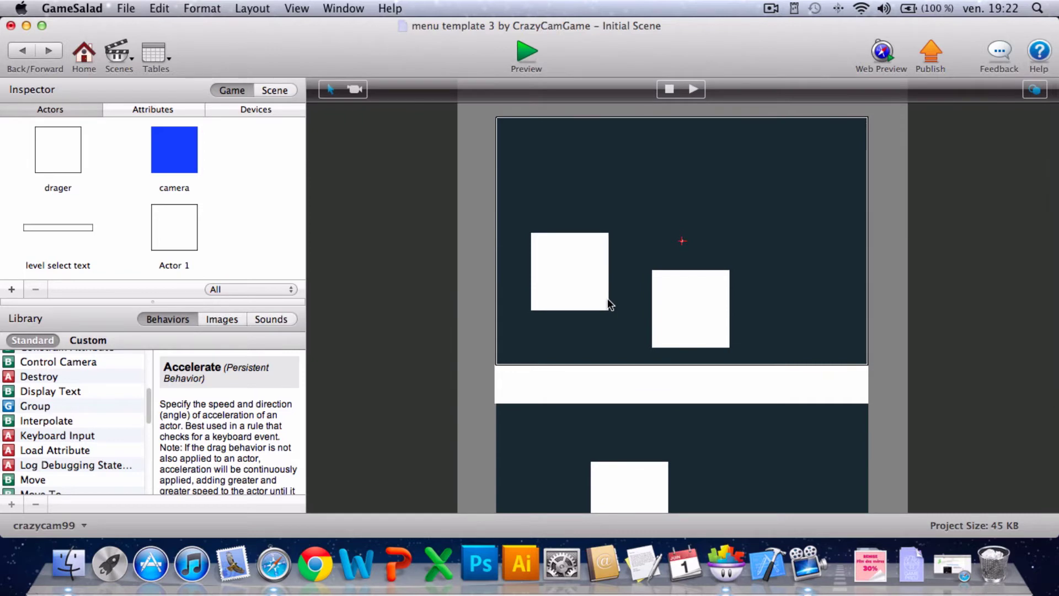
key(super+s)
click(771, 8)
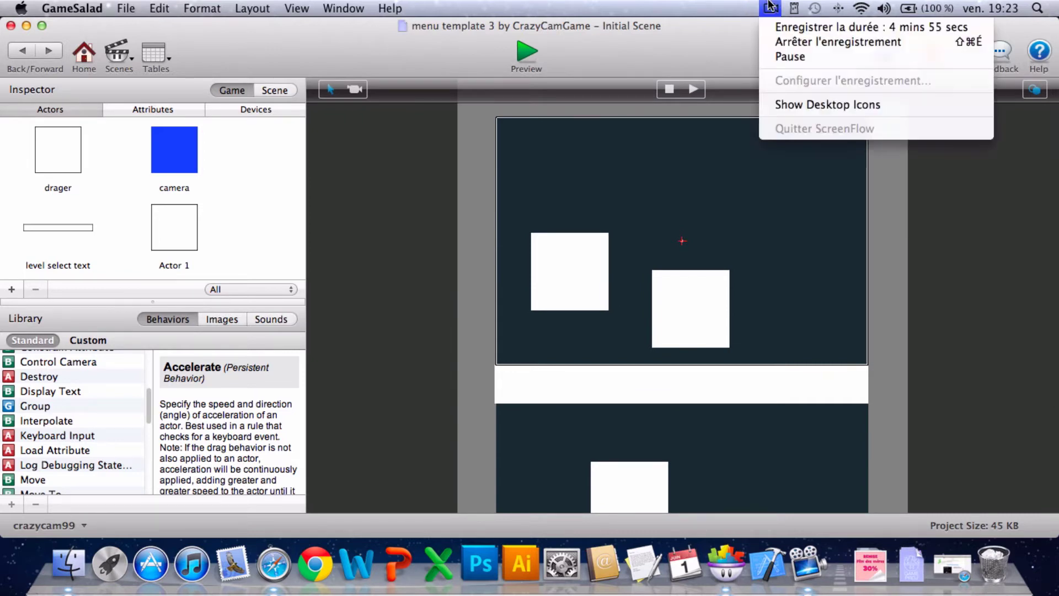
click(792, 53)
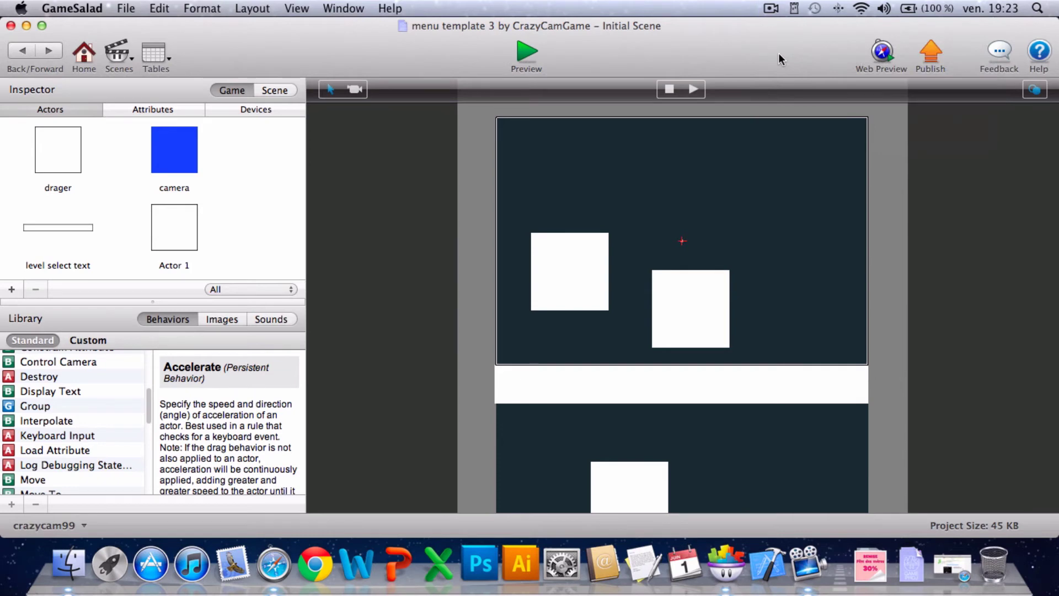
Step: Add a new scene to the project, place it before the Initial Scene, and name it Menu
click(85, 56)
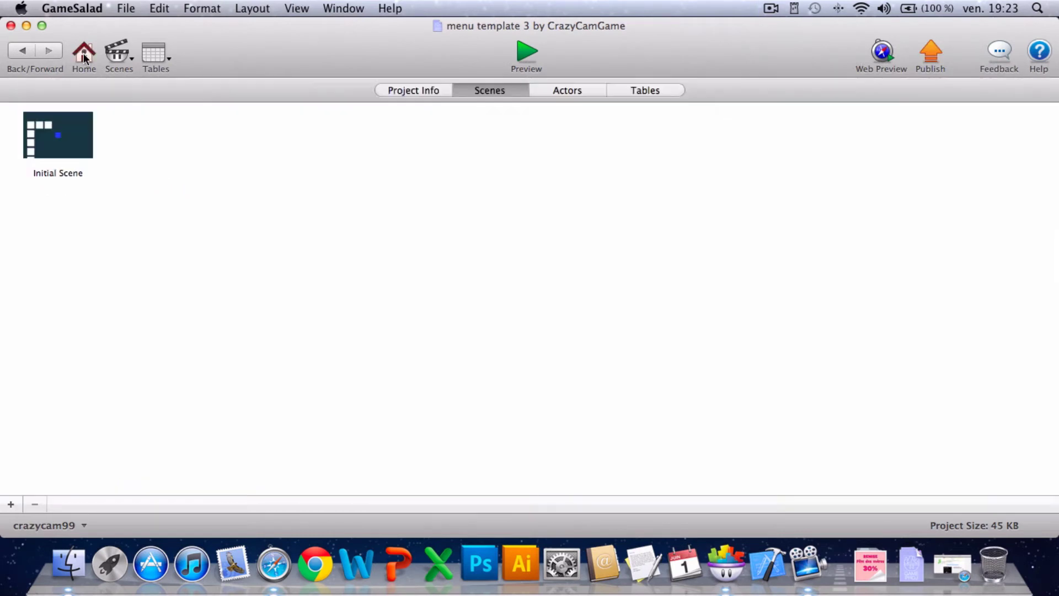
click(11, 504)
drag(187, 147, 51, 165)
double_click(72, 174)
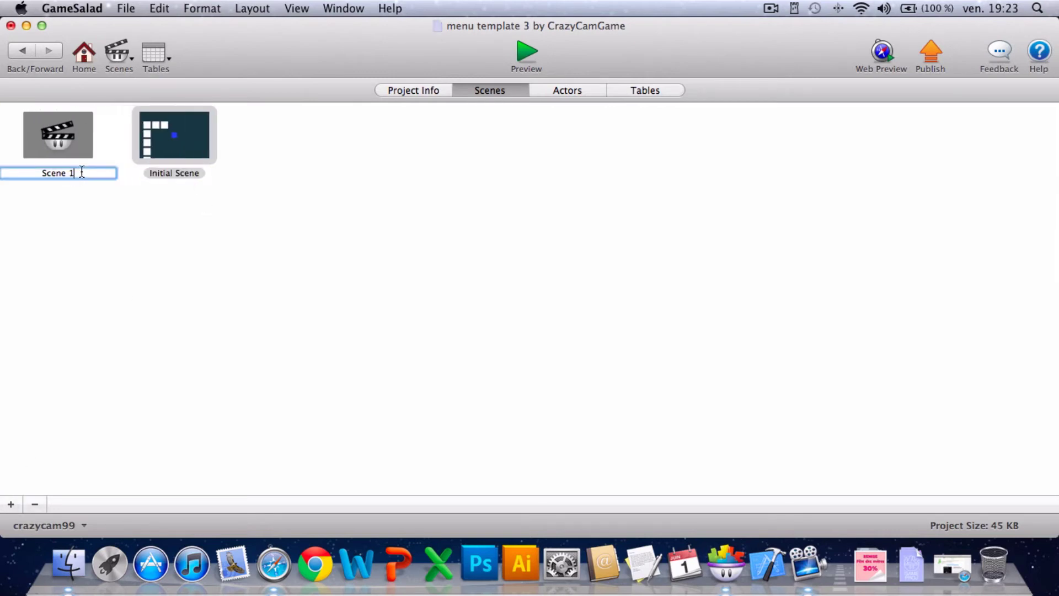
key(BackSpace)
text(Menu)
click(138, 263)
Step: Rename the Initial Scene as Level Select
double_click(174, 172)
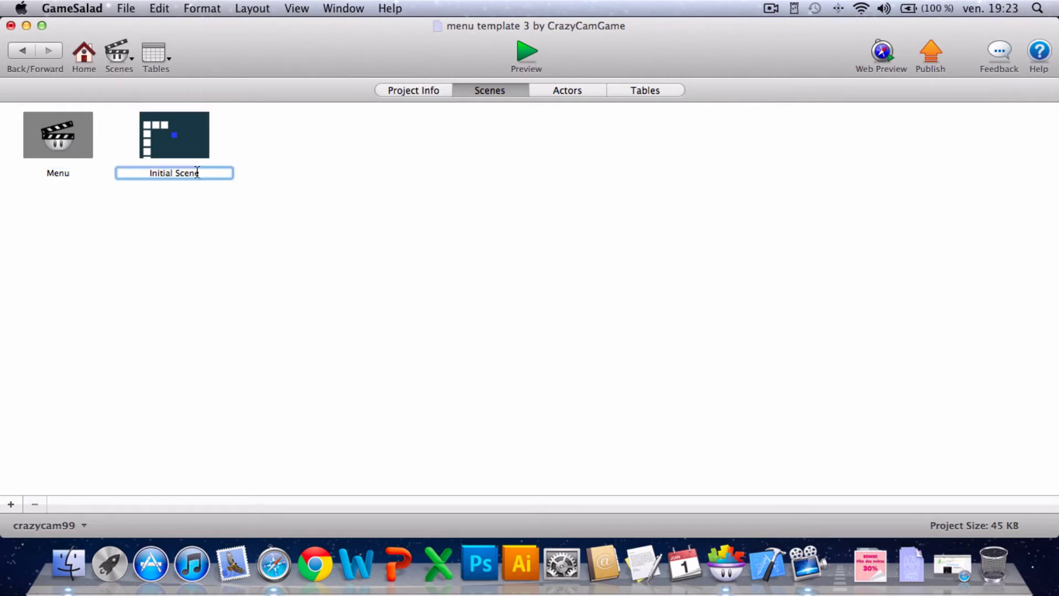
key(BackSpace)
text(Level Select)
click(170, 234)
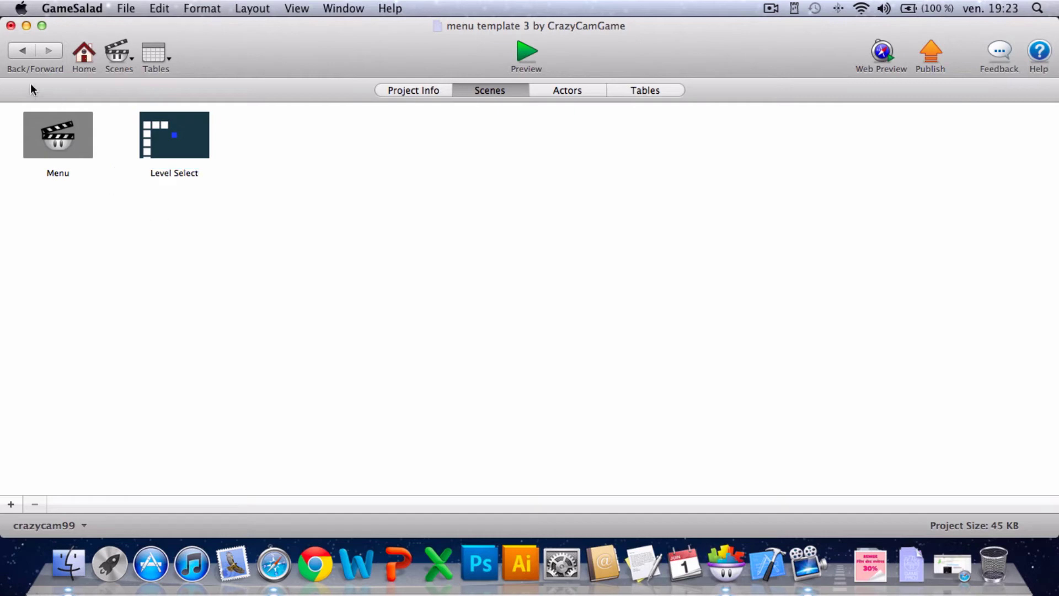
Step: Open the Menu scene and change its background color to medium gray
double_click(58, 138)
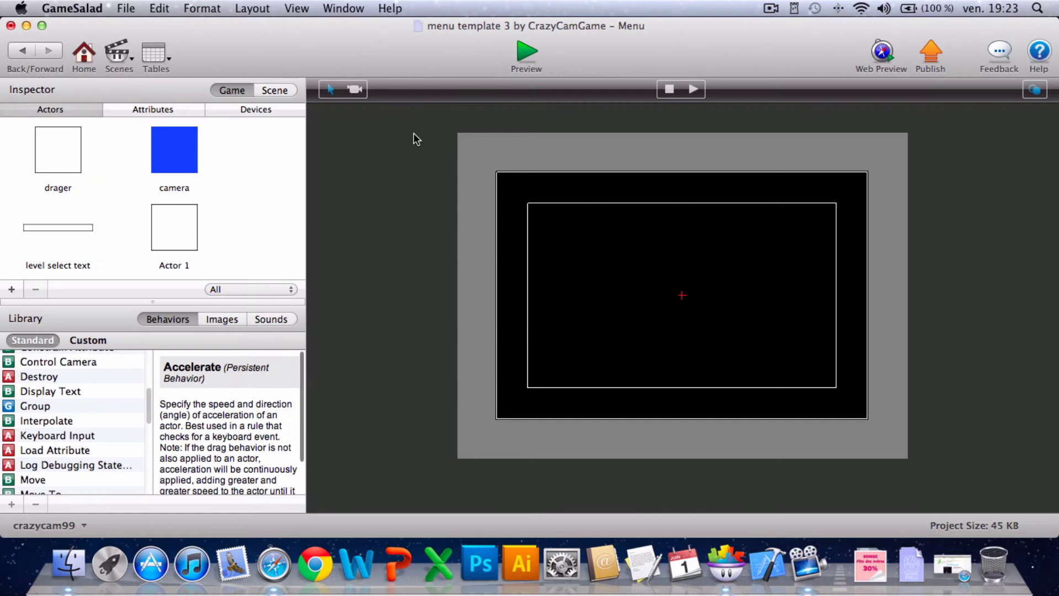
click(276, 90)
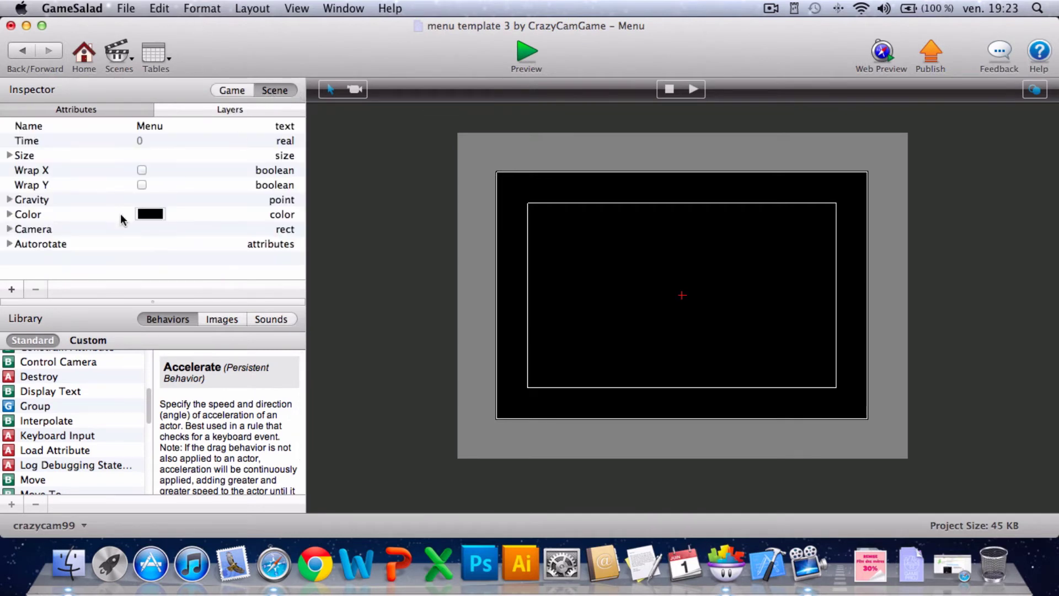
click(146, 214)
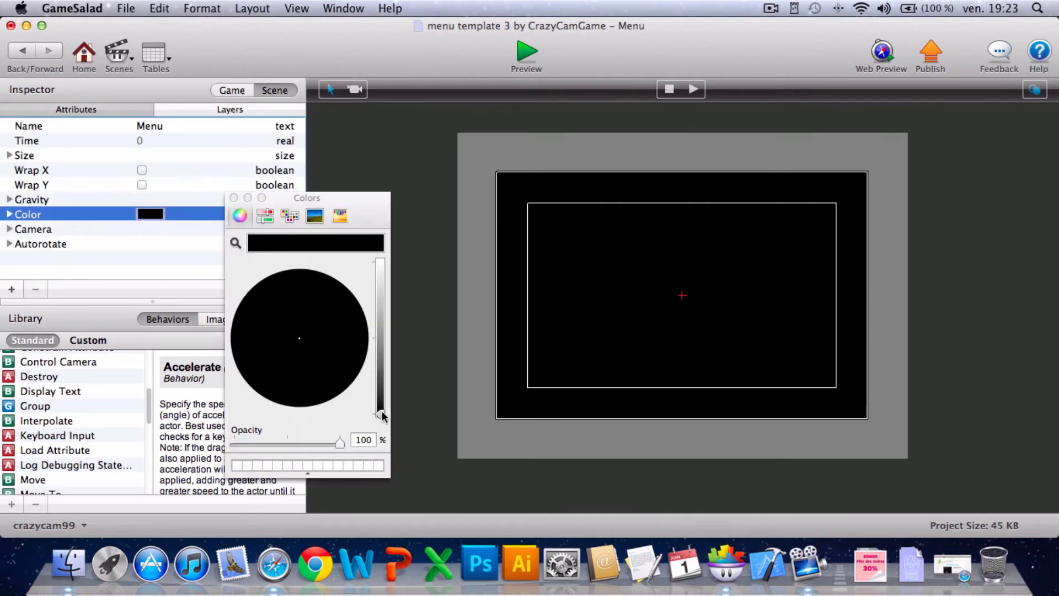
drag(380, 415, 389, 352)
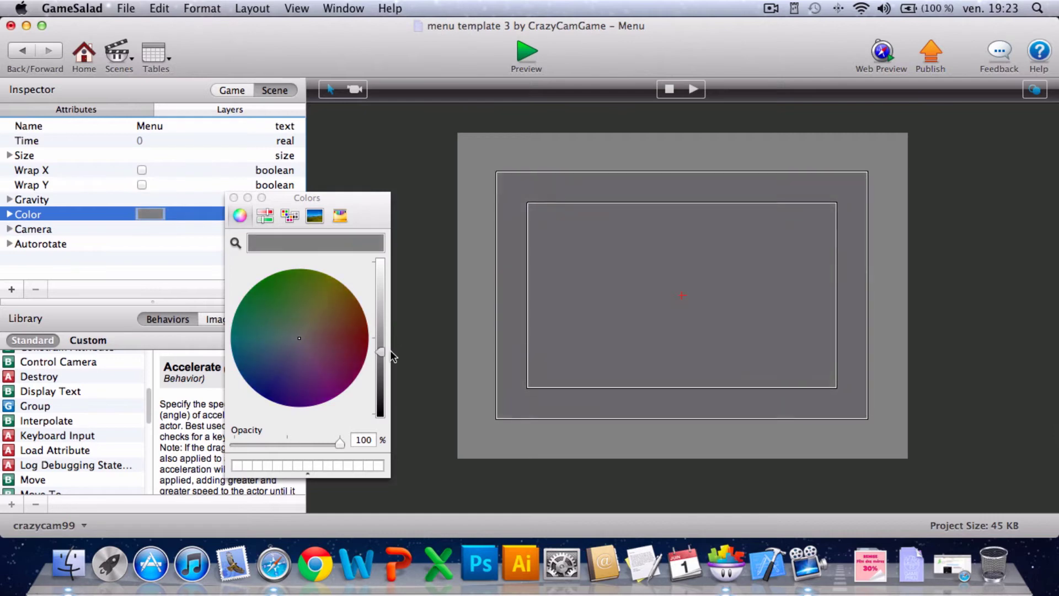
click(234, 198)
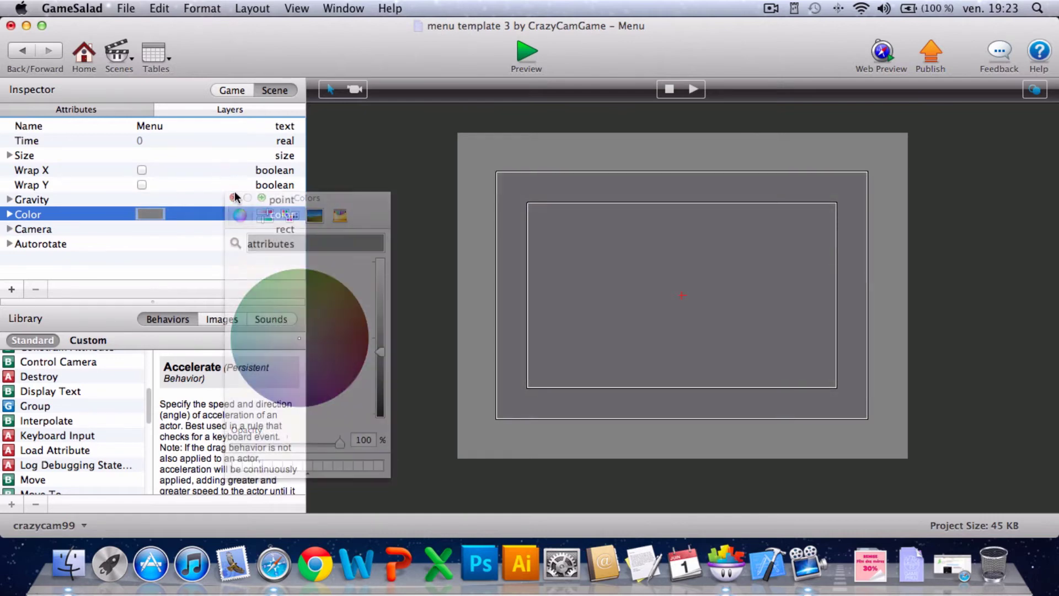
Step: Create another new actor and rename the existing Actor 1 as levels
click(240, 91)
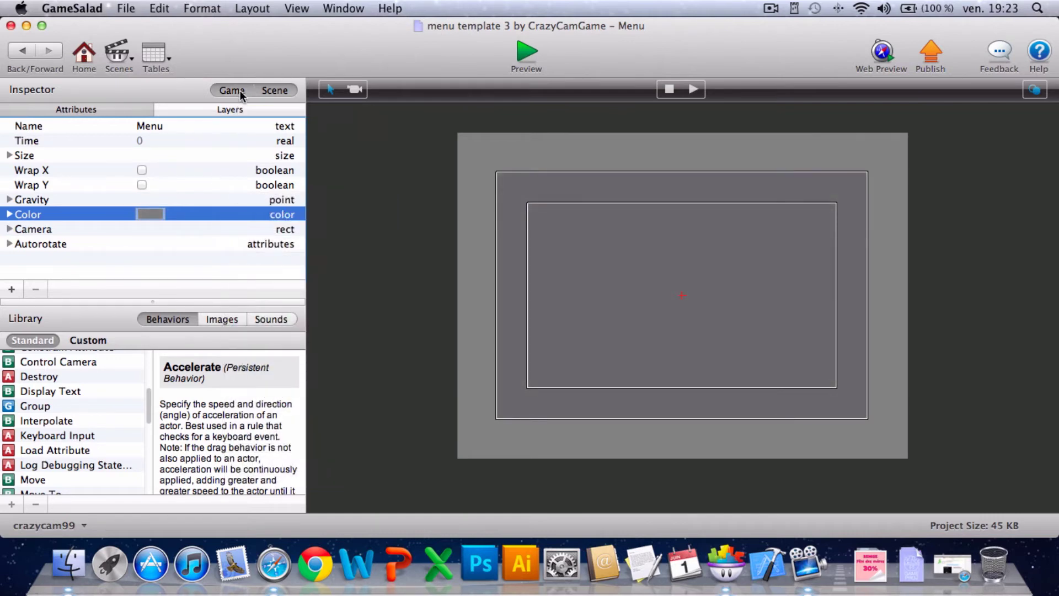
click(10, 290)
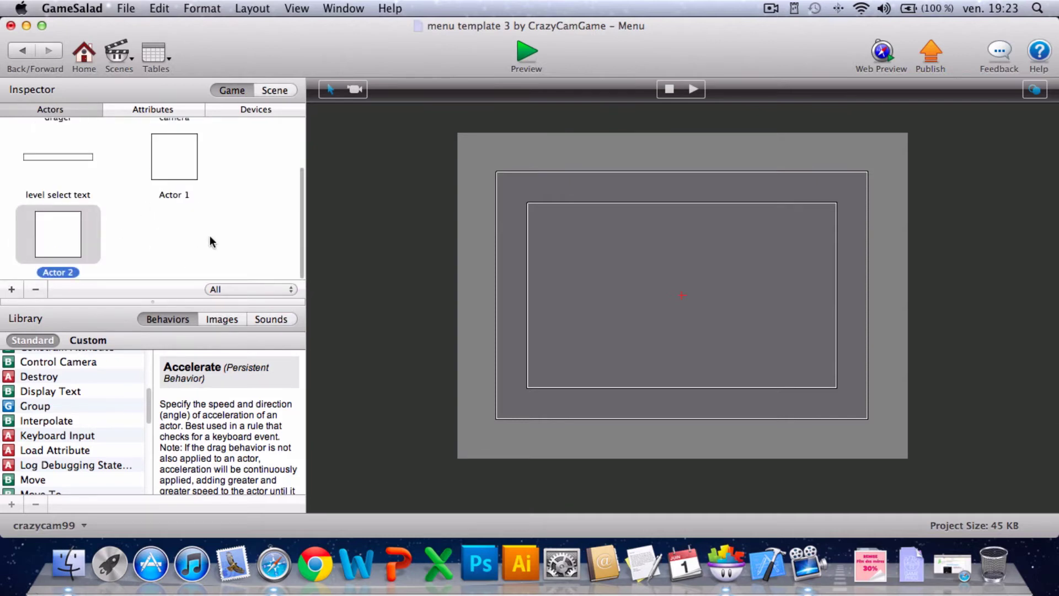
double_click(197, 195)
key(BackSpace)
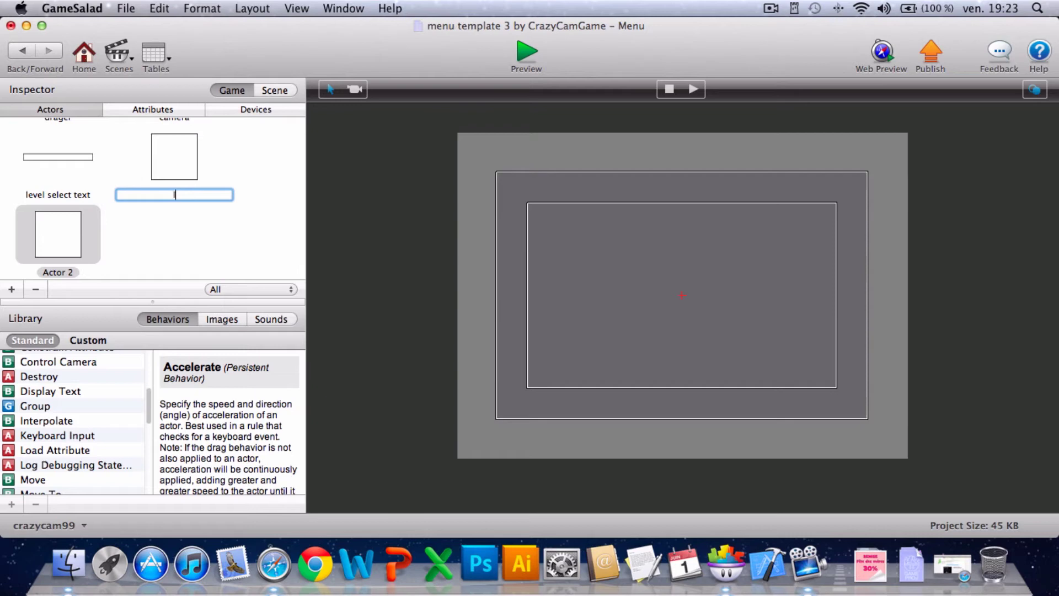
text(level blo)
key(BackSpace)
key(BackSpace)
key(BackSpace)
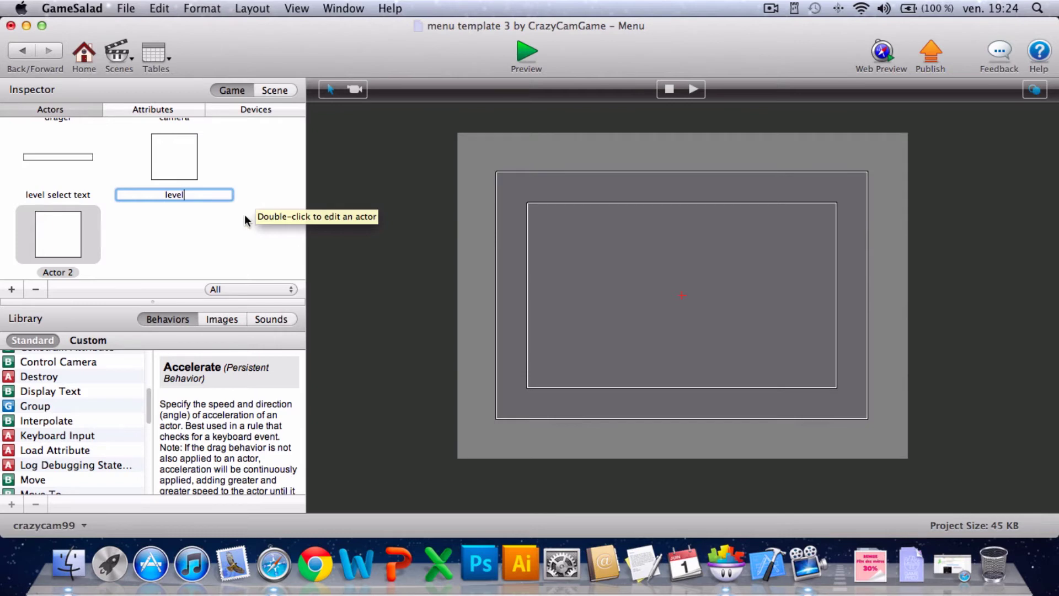
click(244, 216)
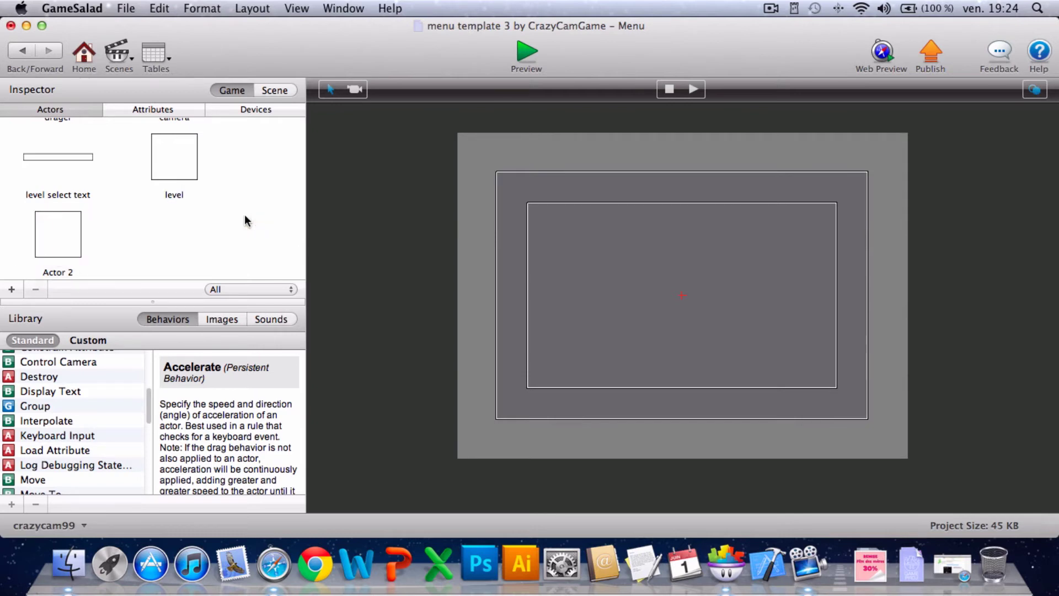
click(194, 196)
text(s)
click(233, 263)
Step: Rename Actor 2 as play and place it as a flat button in the Menu scene's lower-right corner
click(87, 272)
drag(87, 272, 1, 281)
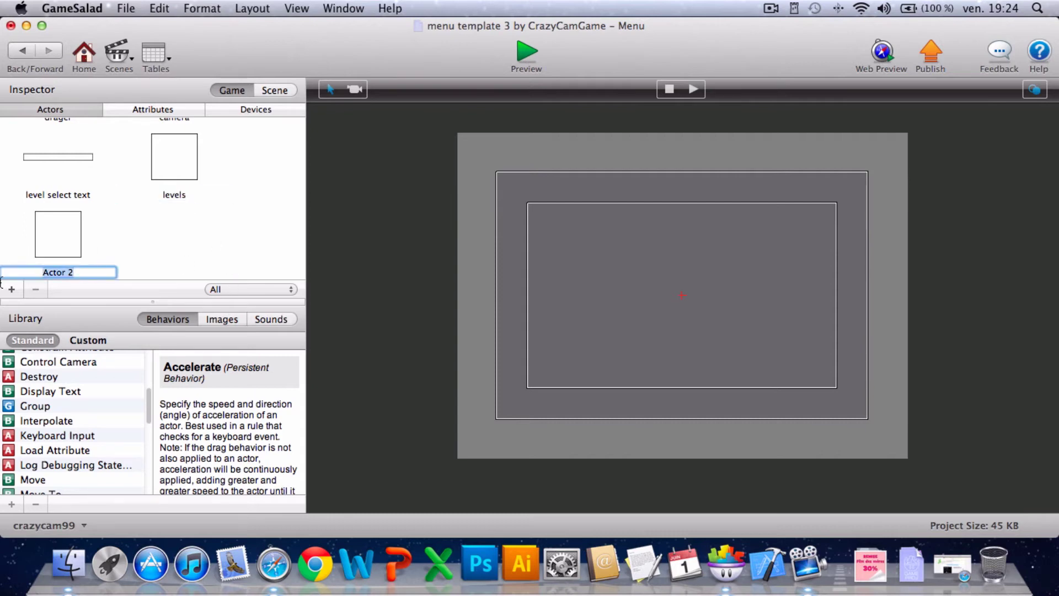
key(BackSpace)
text(play)
key(Return)
drag(50, 235, 800, 389)
drag(809, 337, 813, 386)
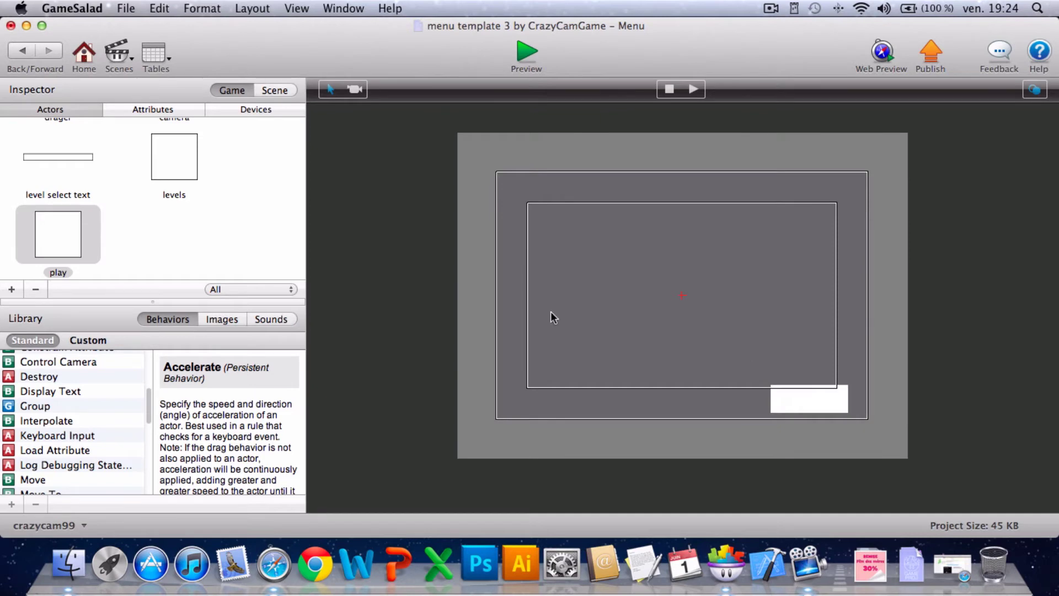
Step: Add a Display Text behavior to the play actor with the text "Play"
double_click(52, 227)
drag(82, 444, 510, 368)
click(432, 144)
key(BackSpace)
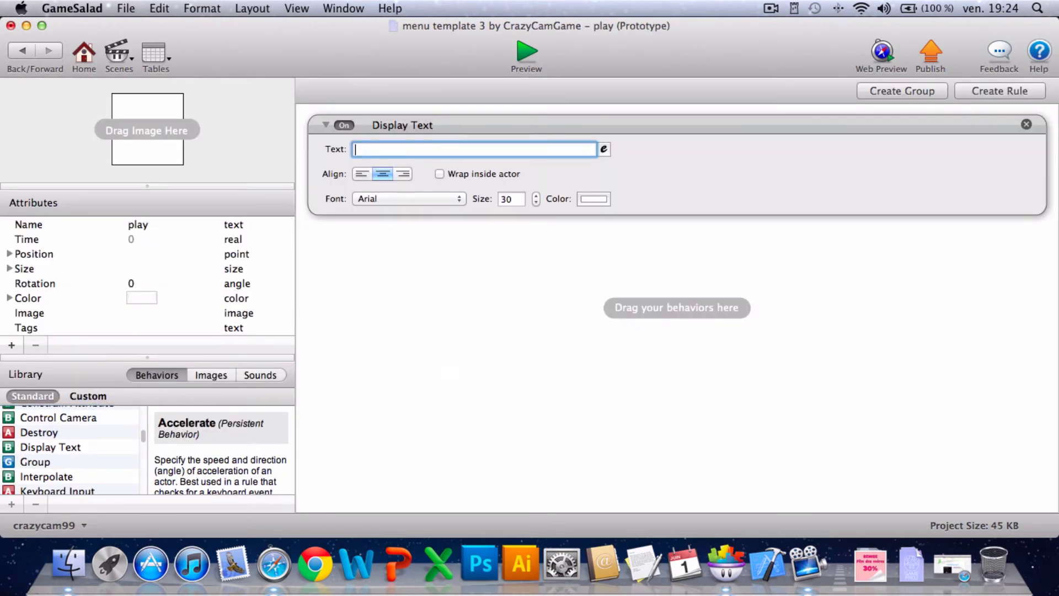
text(Play)
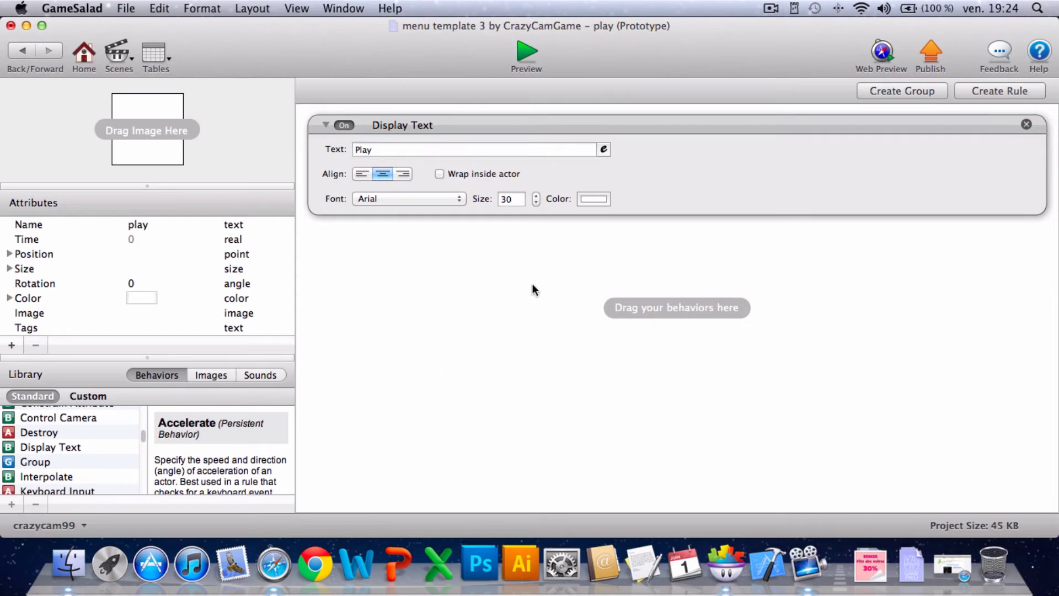
Step: Set the size of the play actor's Display Text to 25
double_click(505, 199)
key(BackSpace)
text(25)
key(Delete)
key(Return)
Step: Set the Play text color to black and preview the Menu scene
click(600, 200)
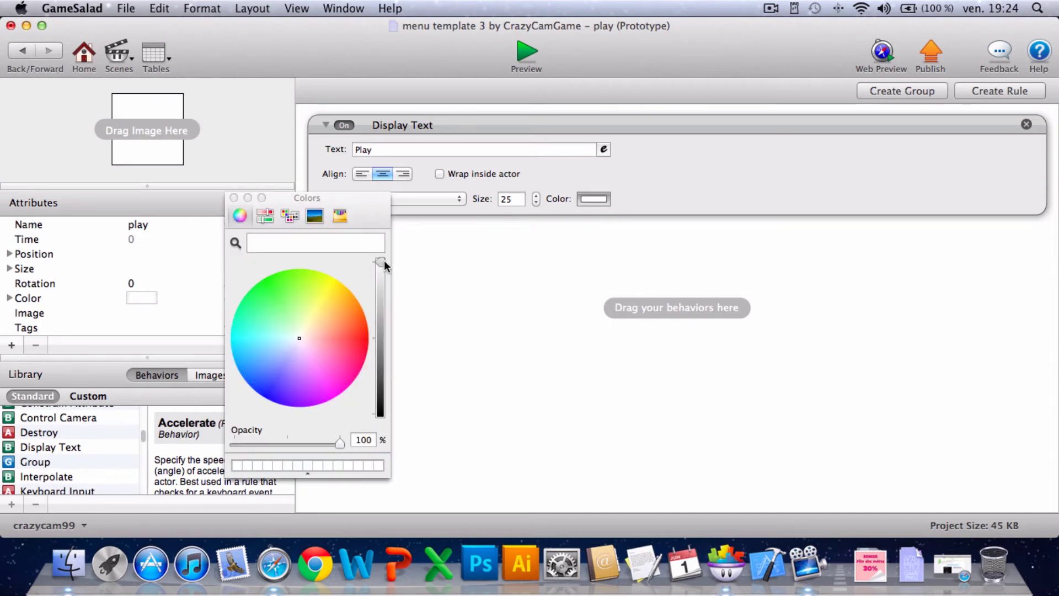
drag(384, 260, 397, 557)
click(234, 197)
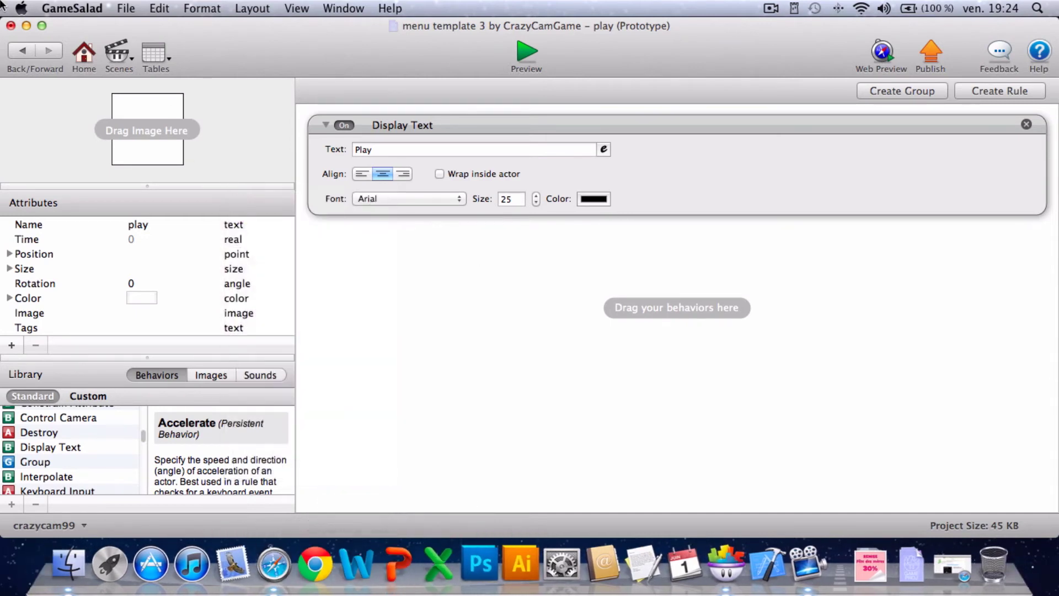
click(22, 51)
key(super+Return)
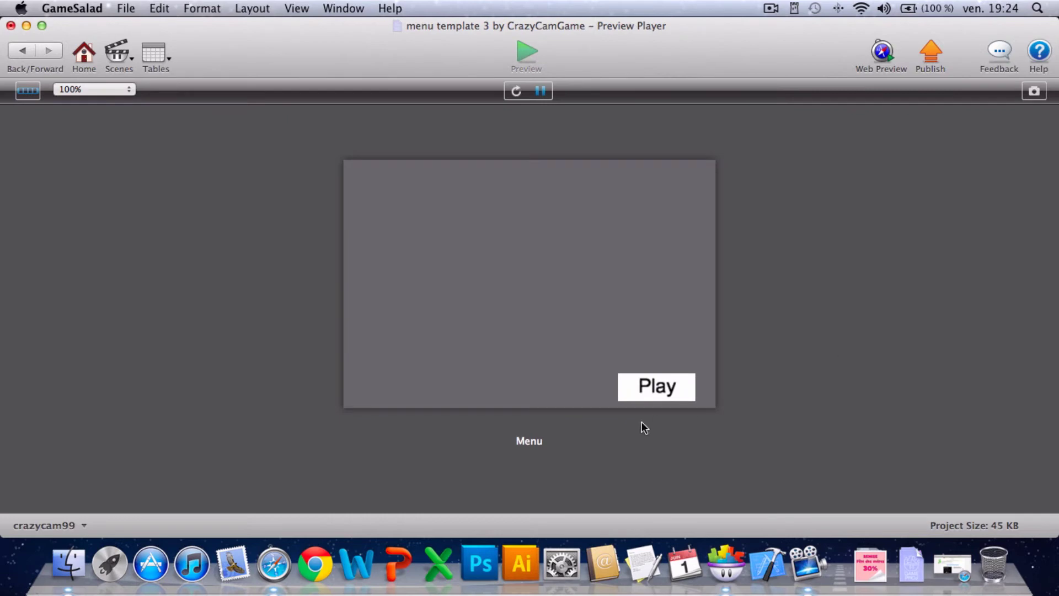
Step: Add a rule to the play actor that triggers when touch is pressed
click(22, 50)
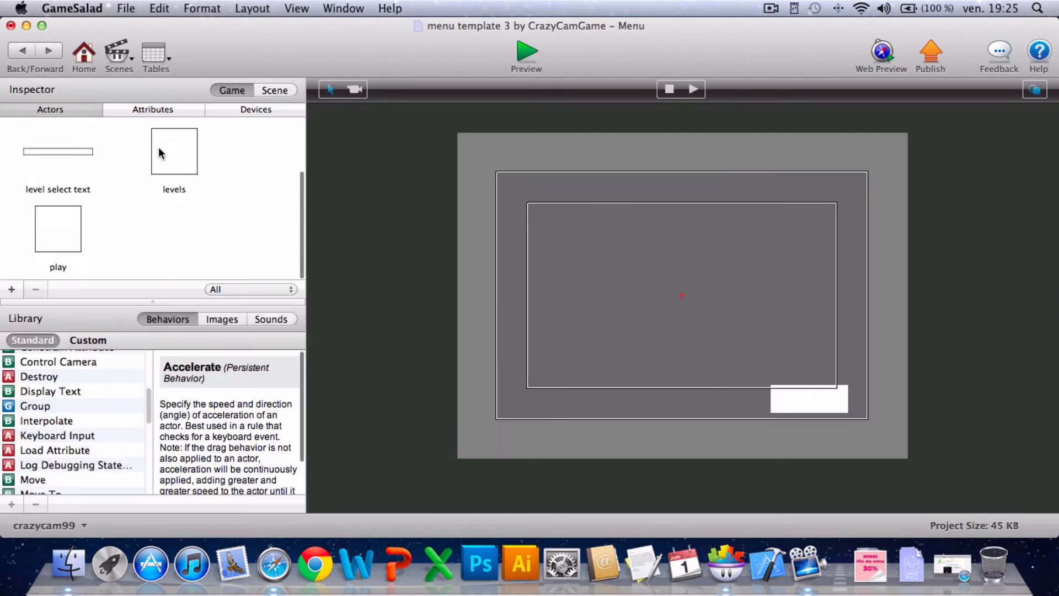
double_click(61, 243)
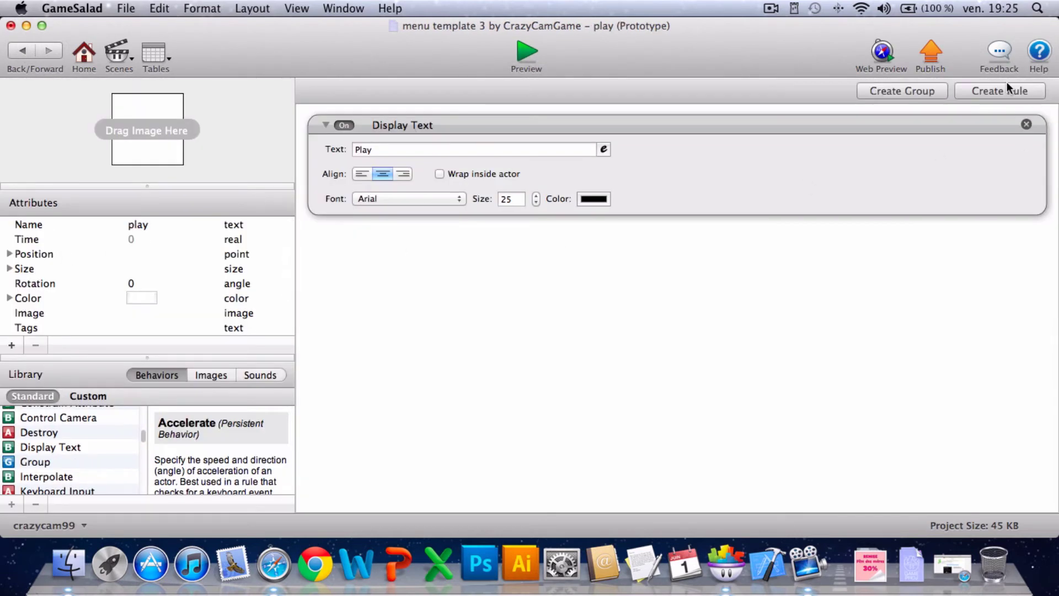
click(508, 284)
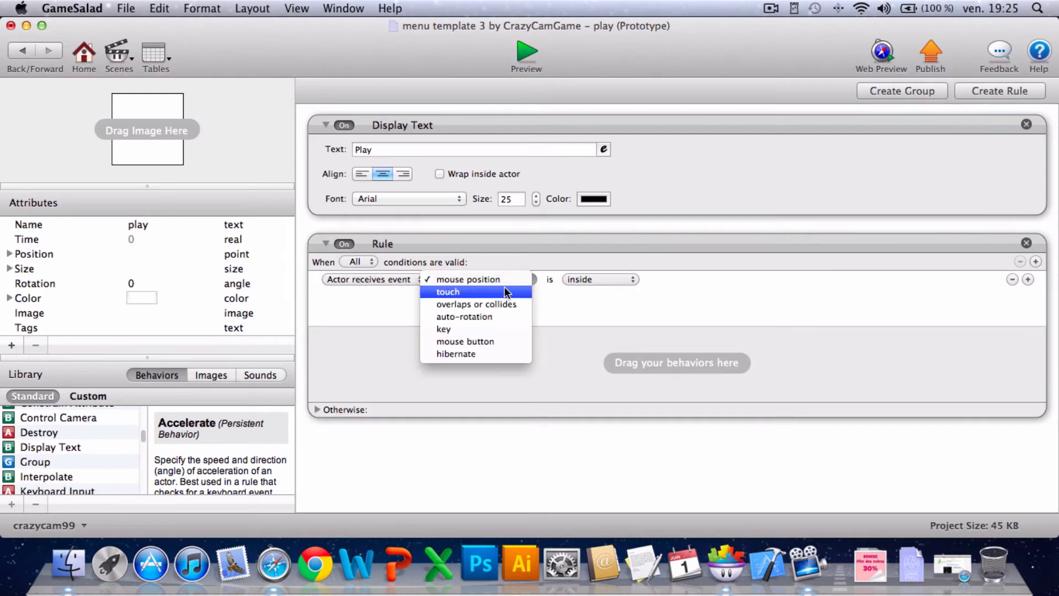
click(485, 289)
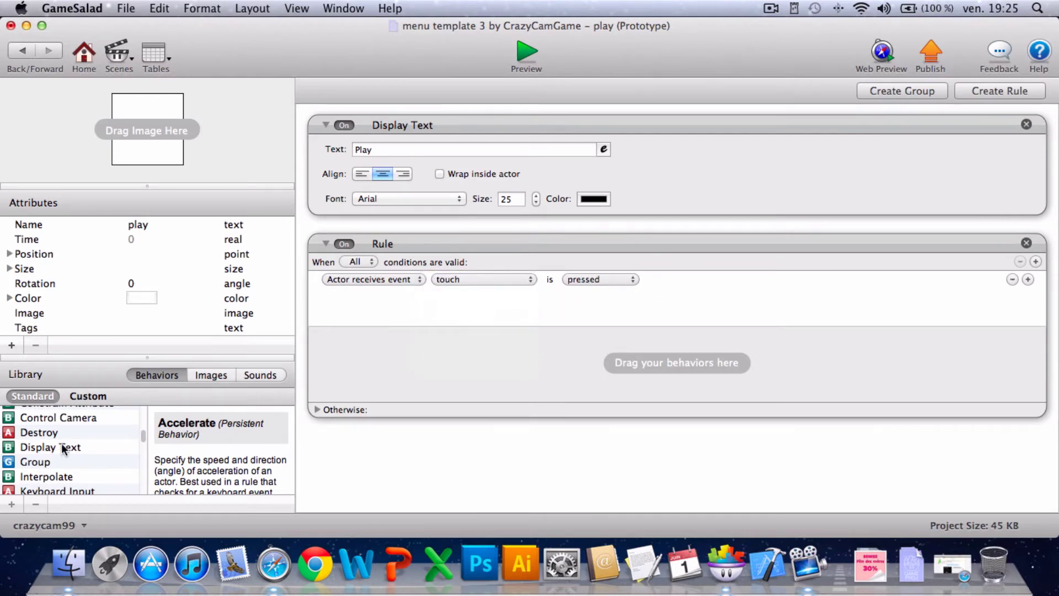
Step: Add a Change Scene behavior to the play actor's touch rule, going to the Level Select scene
scroll(62, 443, up, 3)
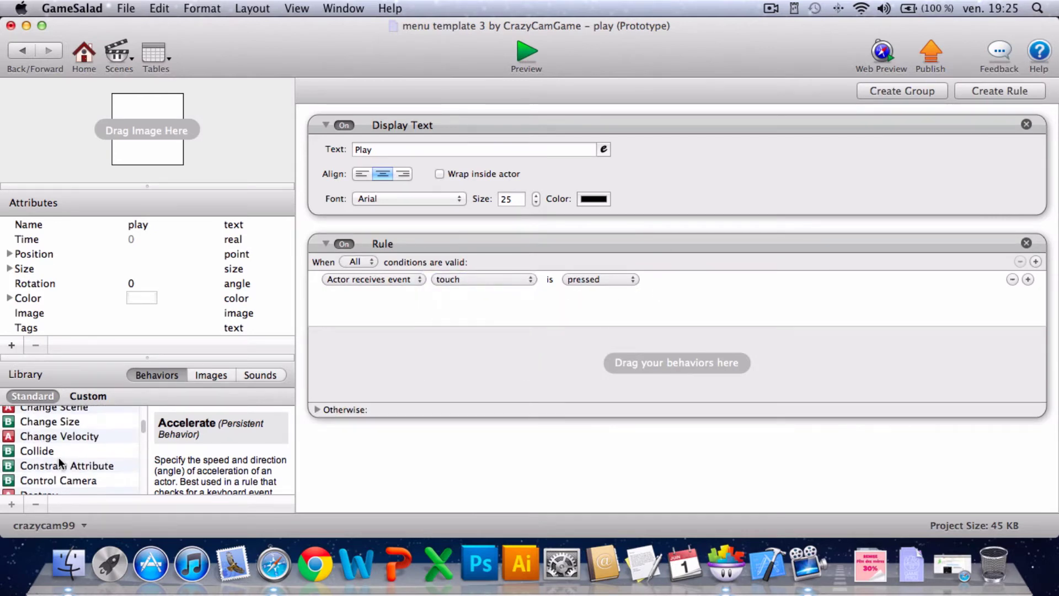
scroll(61, 462, up, 3)
drag(63, 452, 498, 371)
click(498, 371)
click(481, 422)
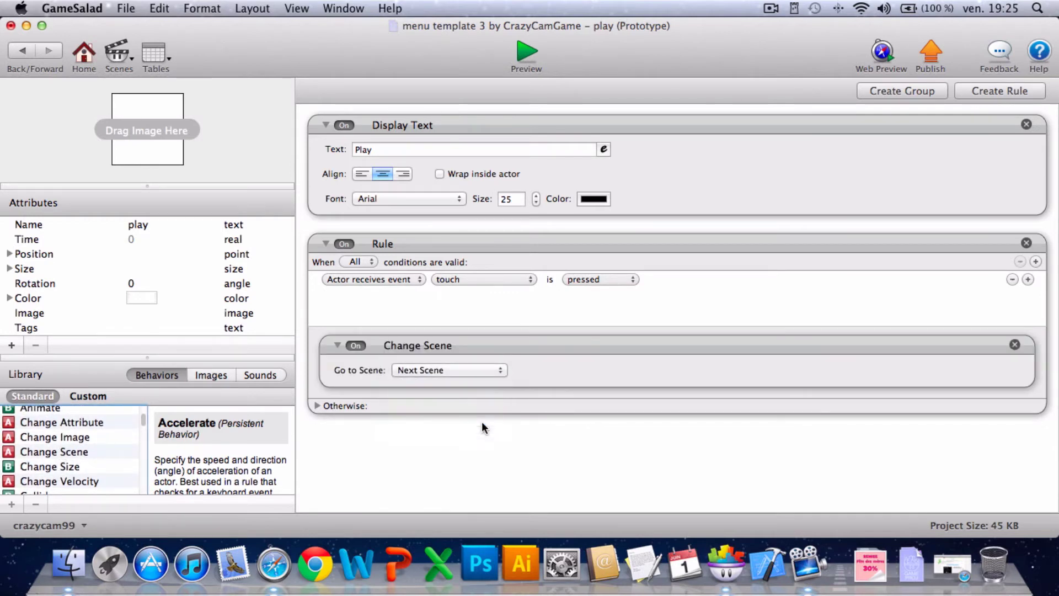
click(457, 366)
click(452, 417)
Step: Preview the Menu scene and test the Play button, then return to the project's scene overview
click(526, 53)
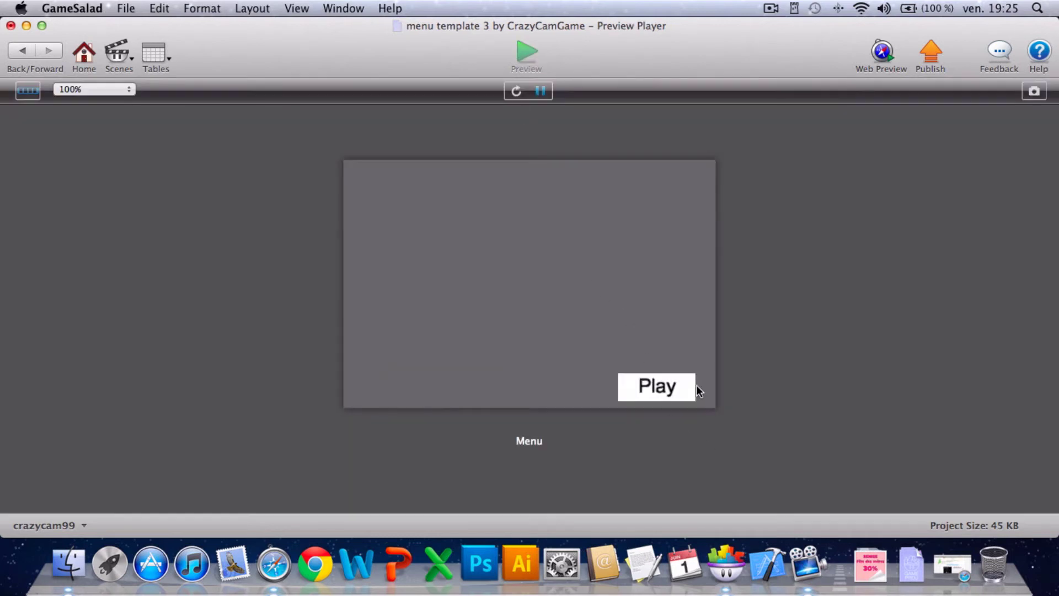
click(669, 396)
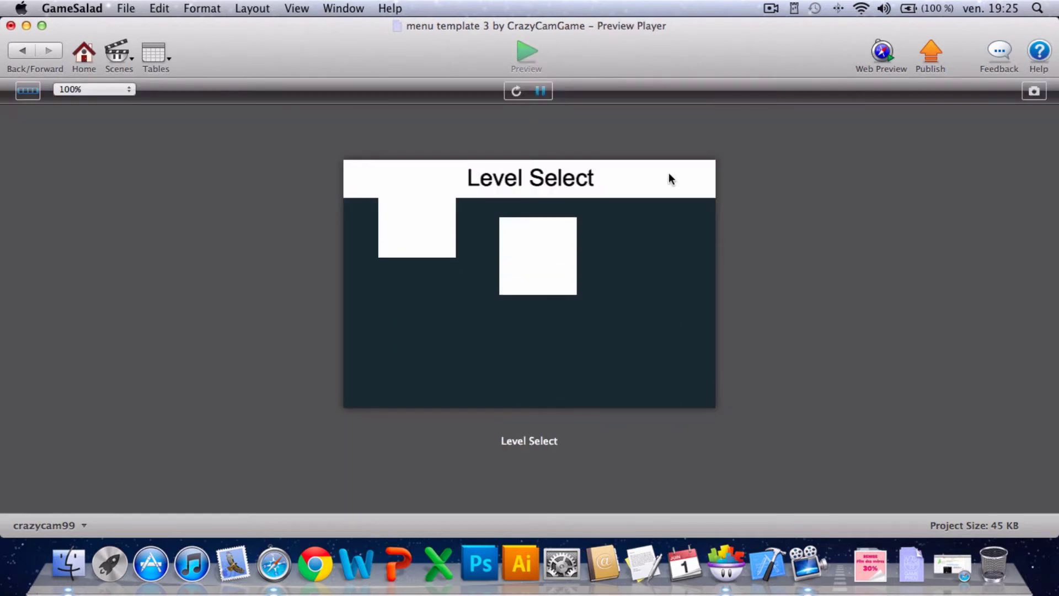
click(81, 58)
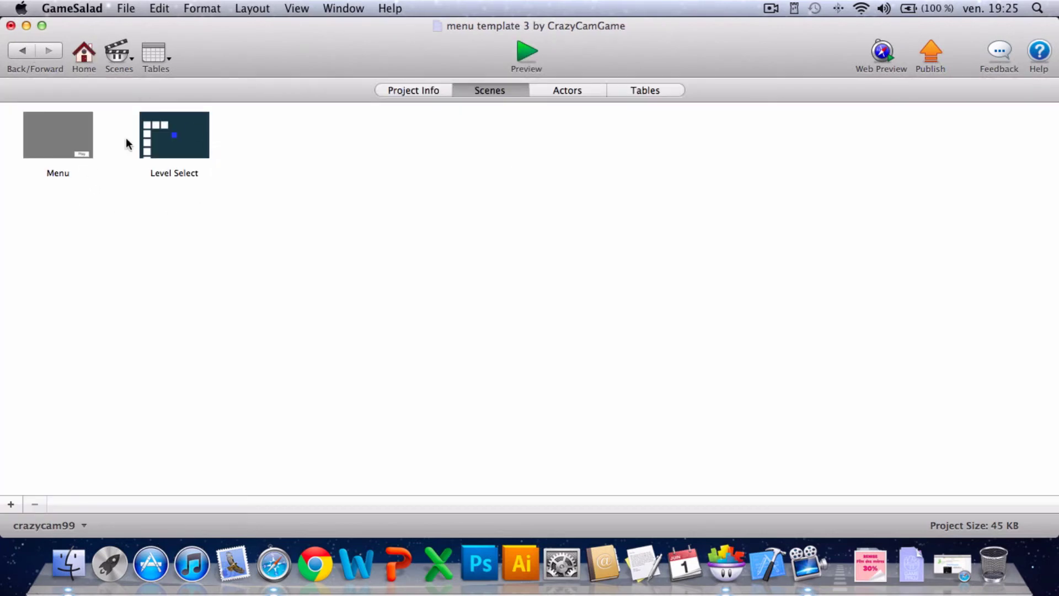
Step: Create a new actor named options and place it beside the play button in the Menu scene
double_click(86, 123)
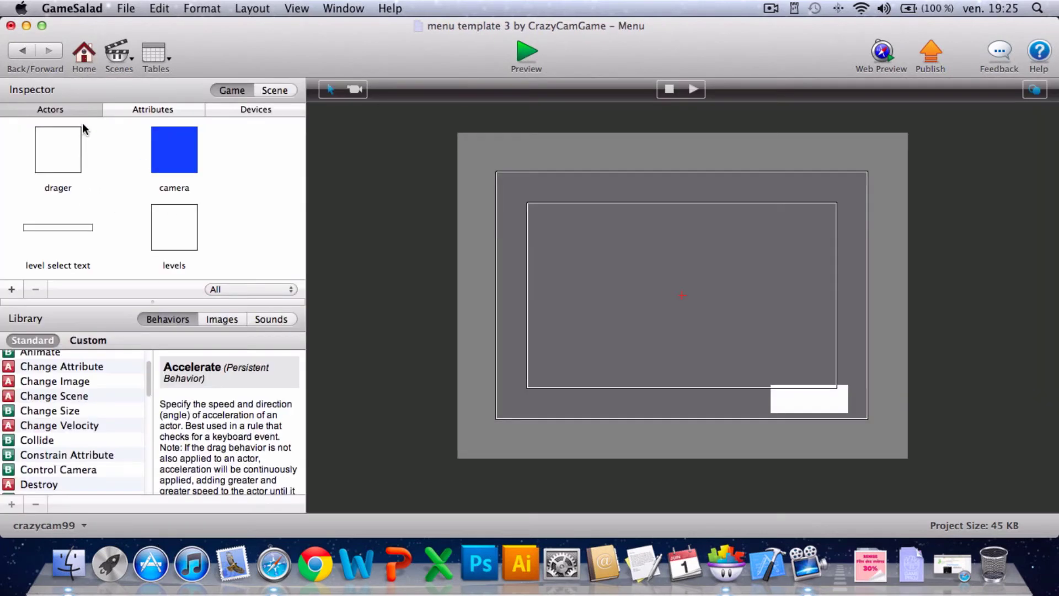
scroll(177, 220, down, 3)
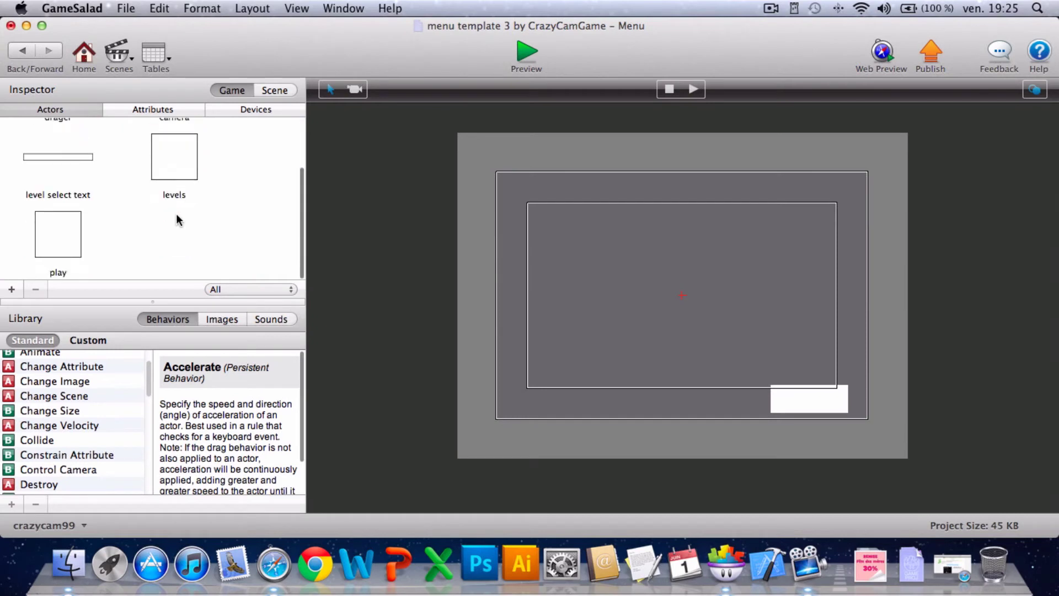
click(11, 289)
double_click(205, 274)
key(BackSpace)
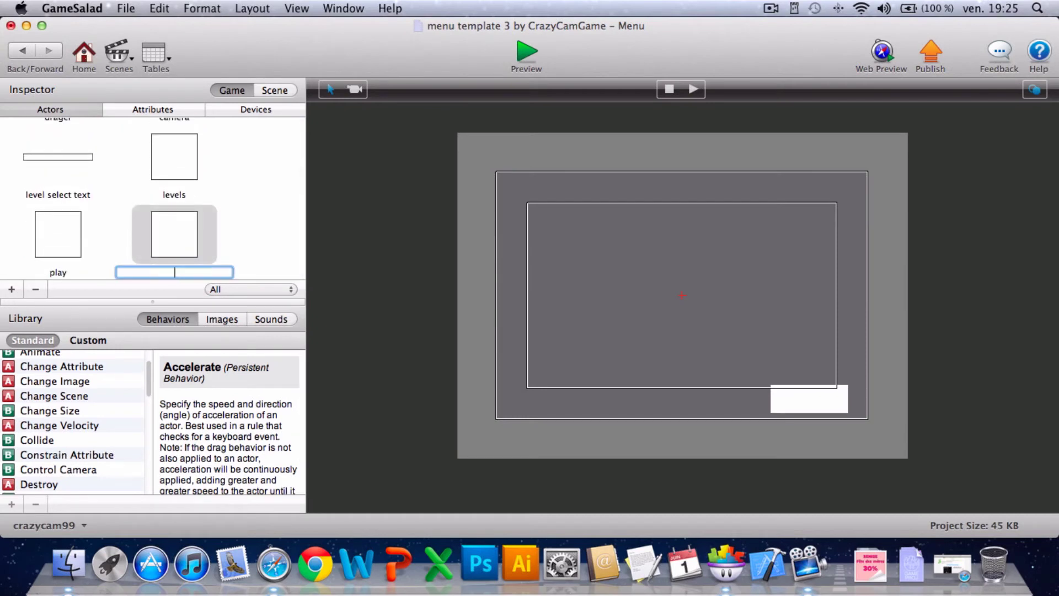
text(options)
key(Return)
drag(156, 228, 703, 385)
Step: Set the height of the play button placed in the Menu scene to 40
double_click(815, 399)
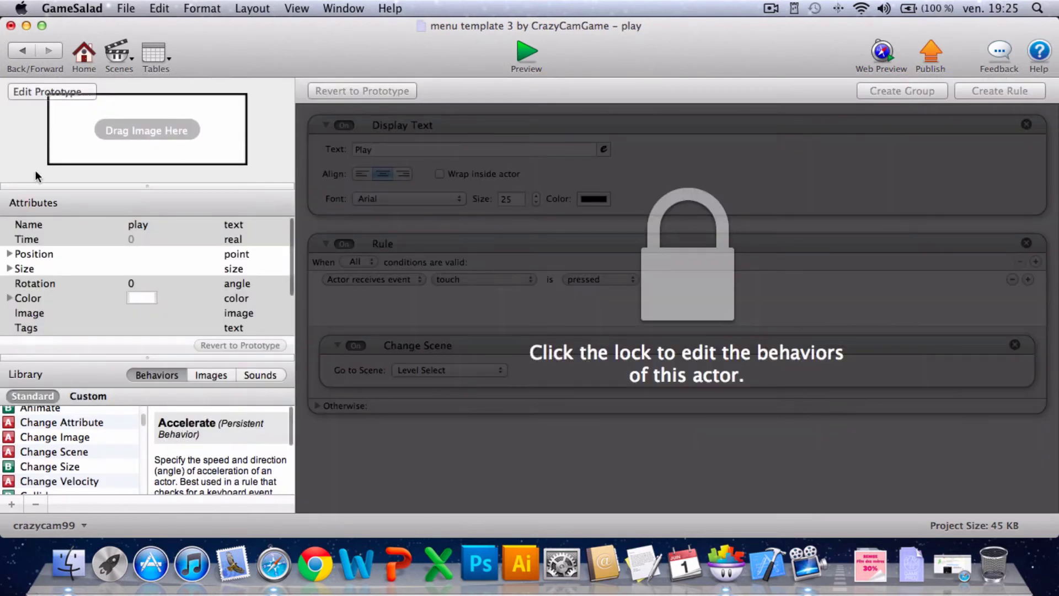
click(10, 269)
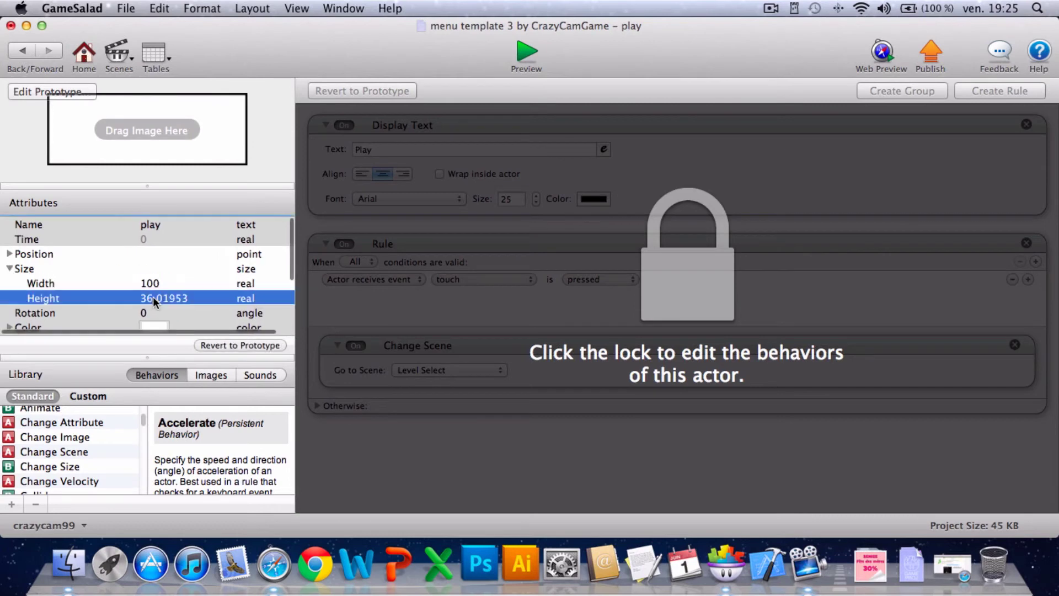
click(154, 298)
text(40)
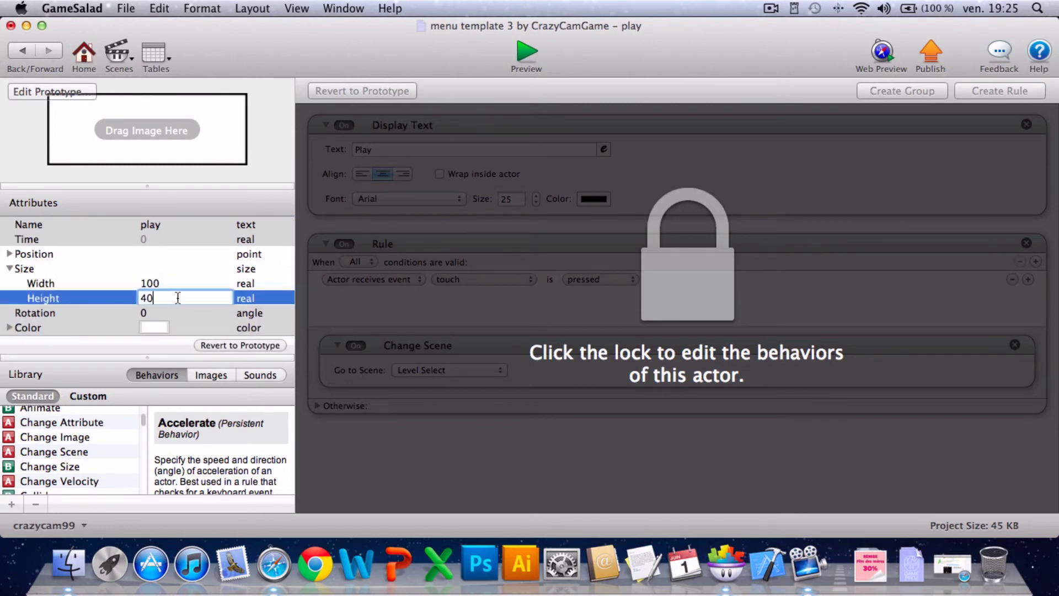
key(Return)
click(51, 283)
click(22, 50)
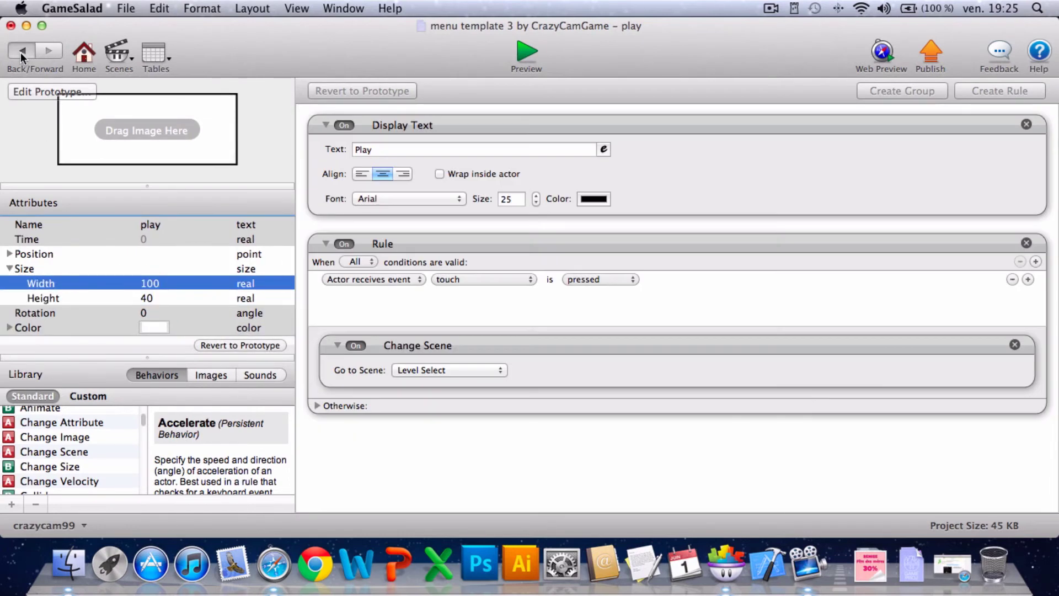
Step: Set the height of the play actor's prototype to 40
scroll(101, 254, down, 3)
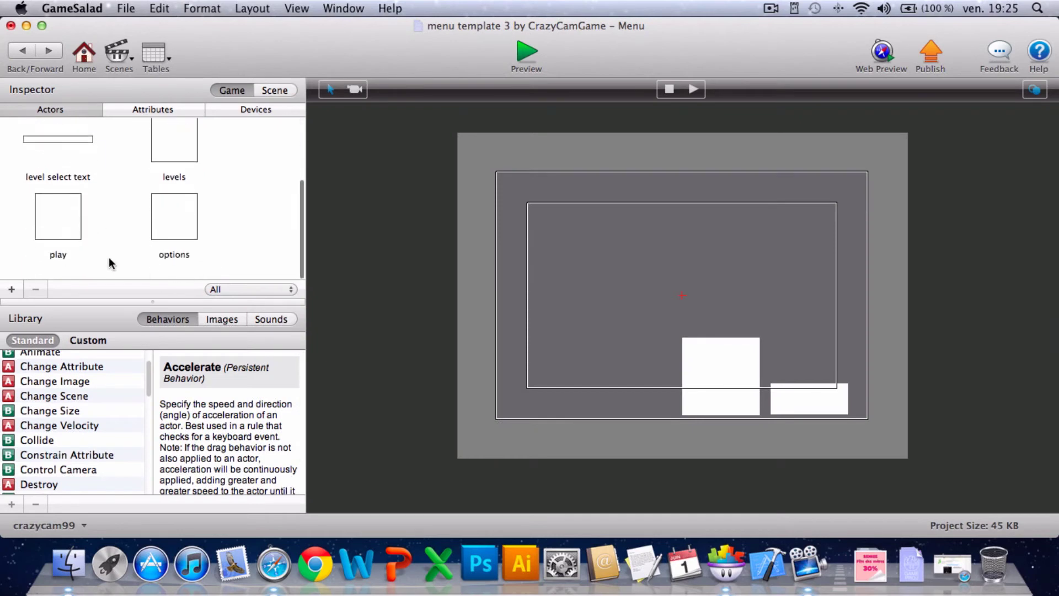
double_click(62, 238)
click(9, 269)
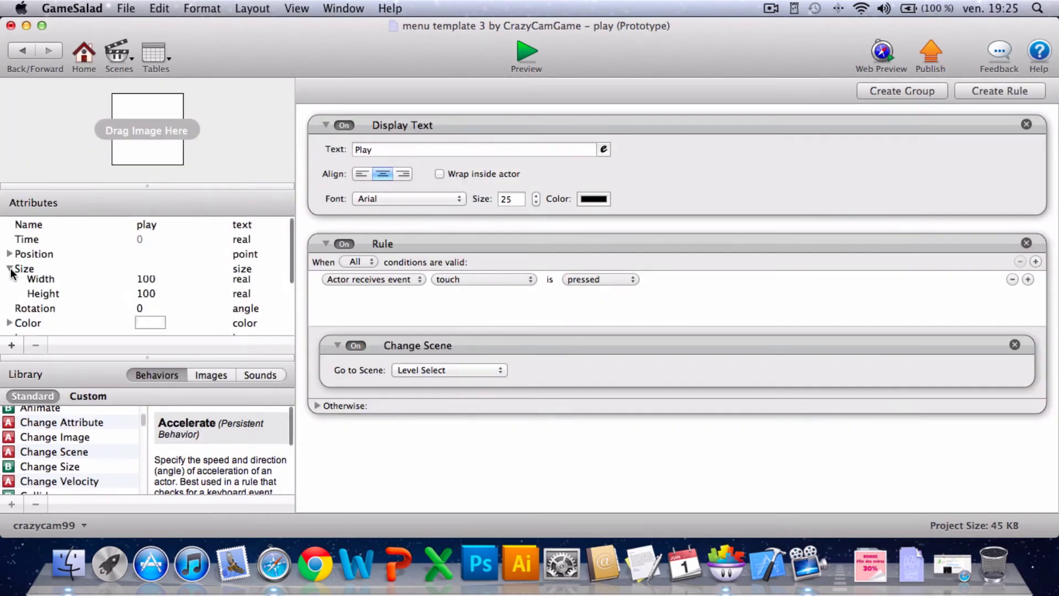
double_click(154, 298)
text(40)
click(111, 285)
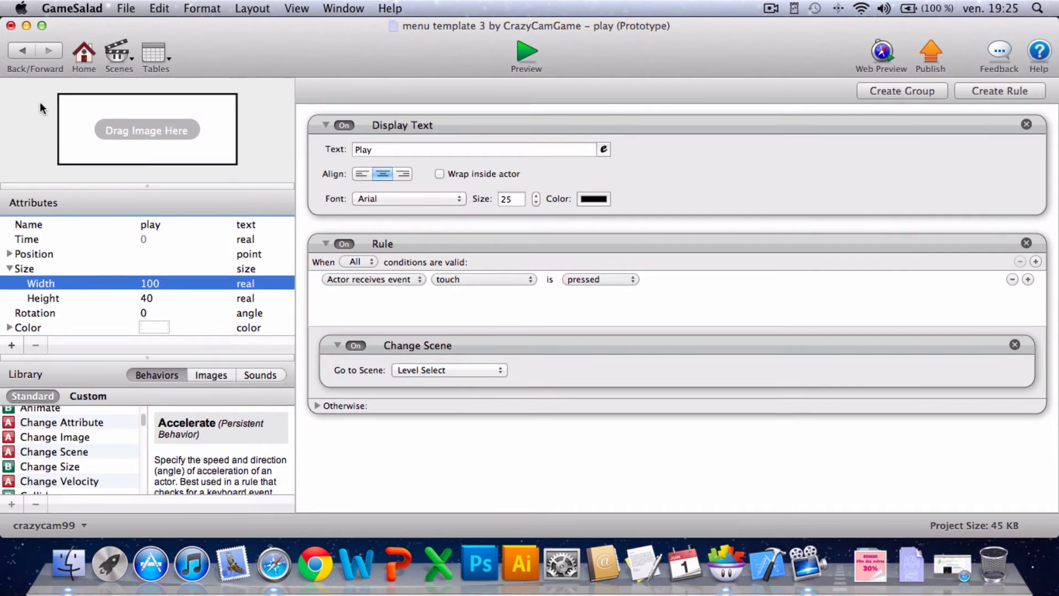
click(21, 51)
Step: Set the height of the options actor's prototype to 40 and return to the Menu scene
double_click(702, 369)
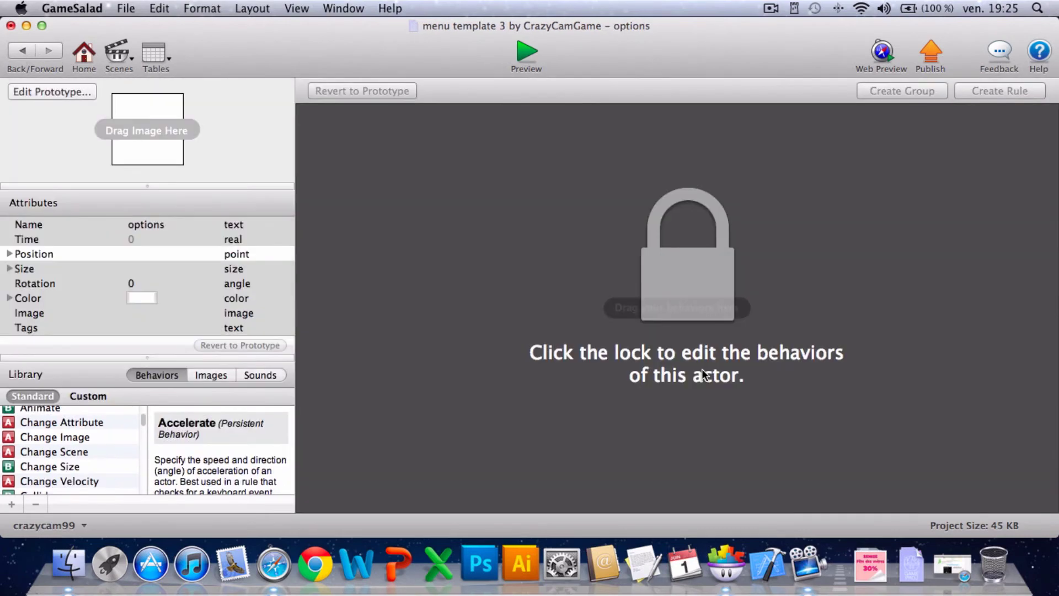
click(52, 92)
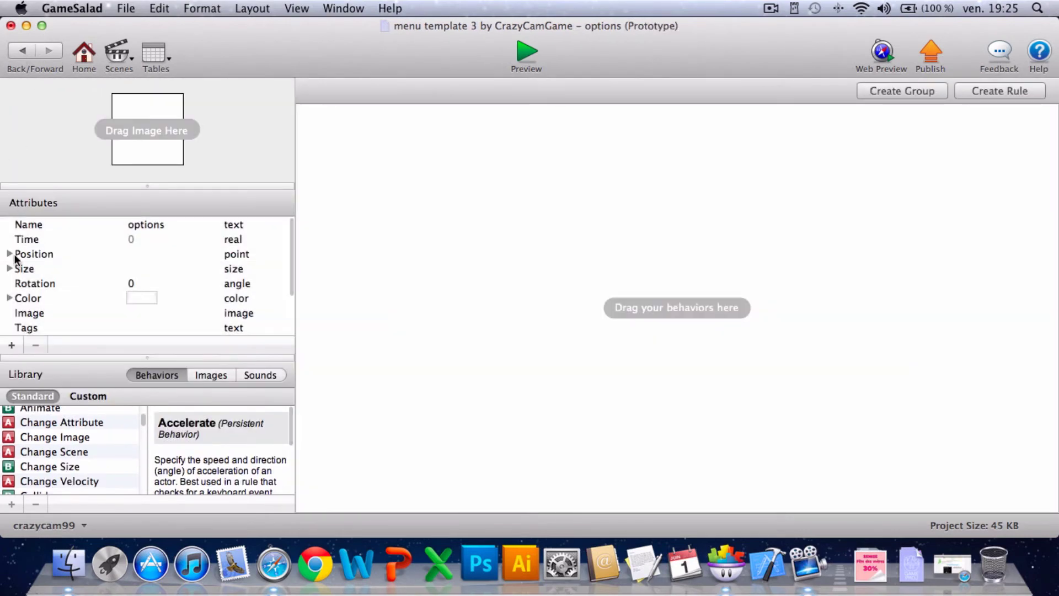
click(10, 255)
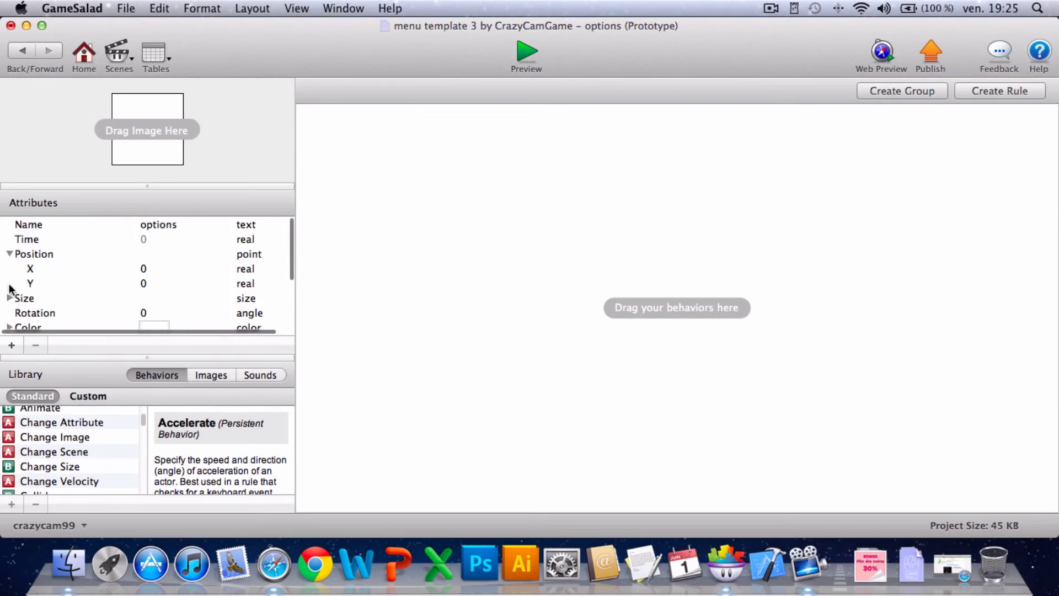
click(9, 253)
click(10, 269)
click(153, 297)
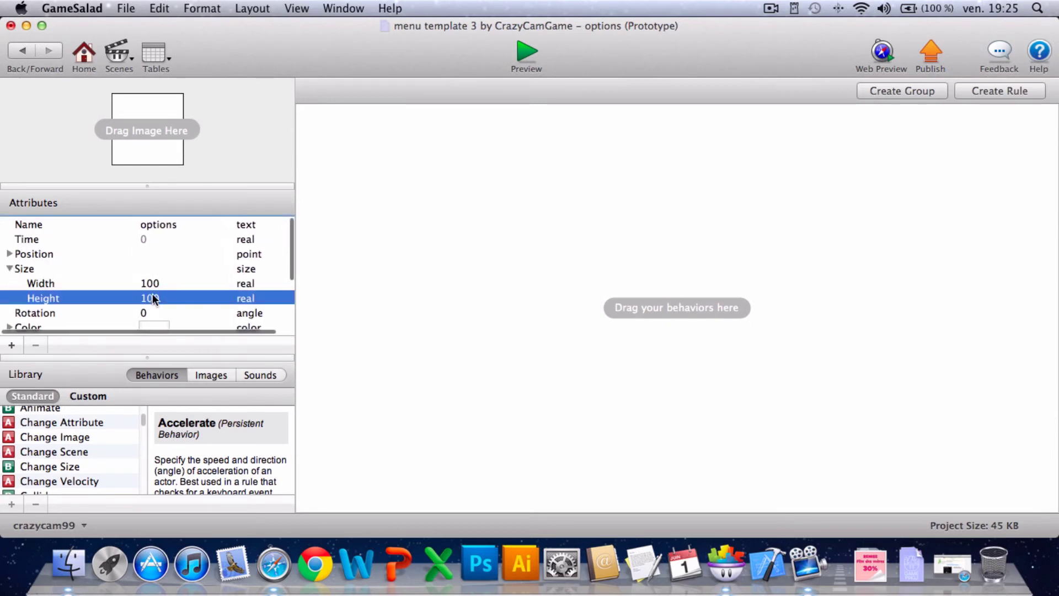
click(152, 298)
text(40)
key(Return)
click(24, 54)
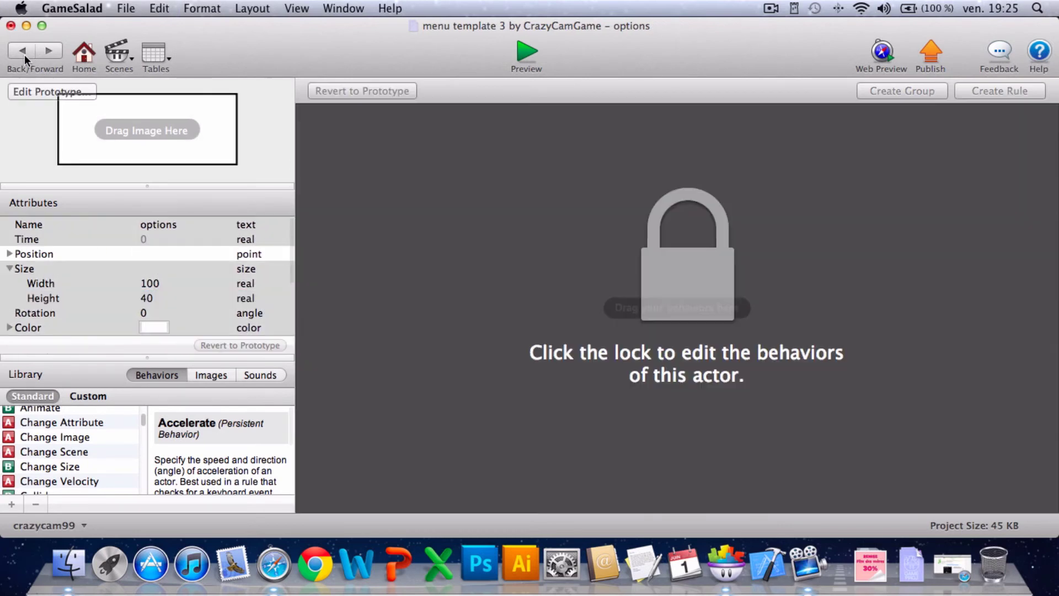
click(24, 54)
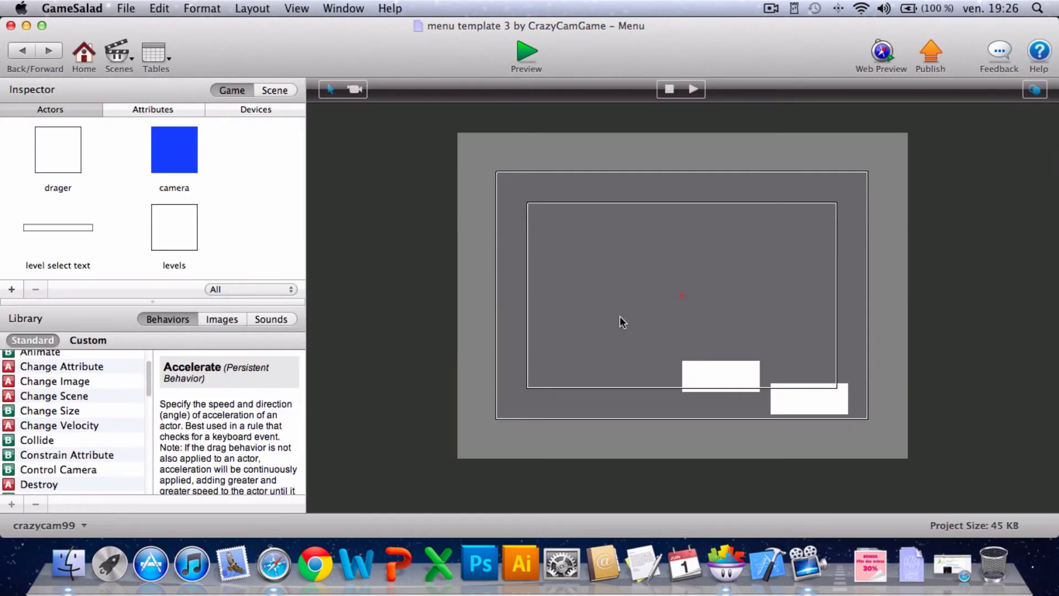
Step: Set the Y position of the play button in the Menu scene to 30
double_click(811, 402)
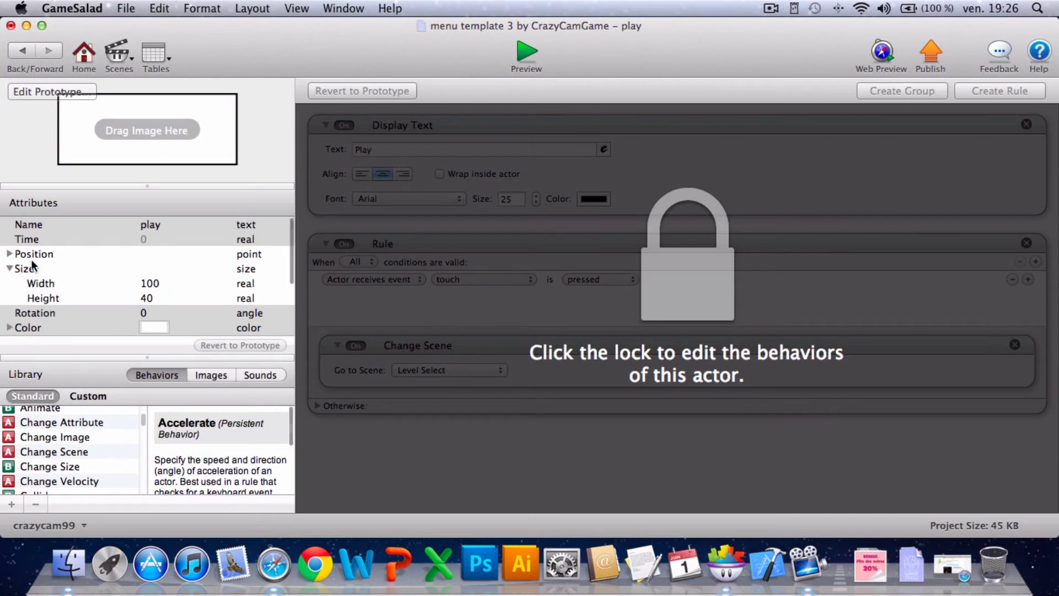
click(9, 254)
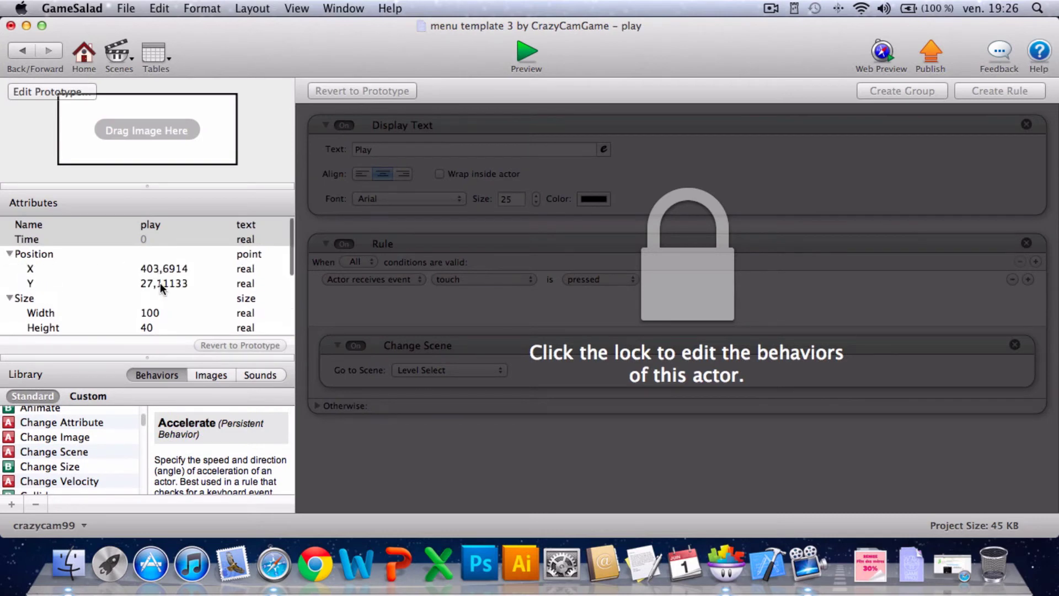
double_click(162, 284)
text(30)
key(Return)
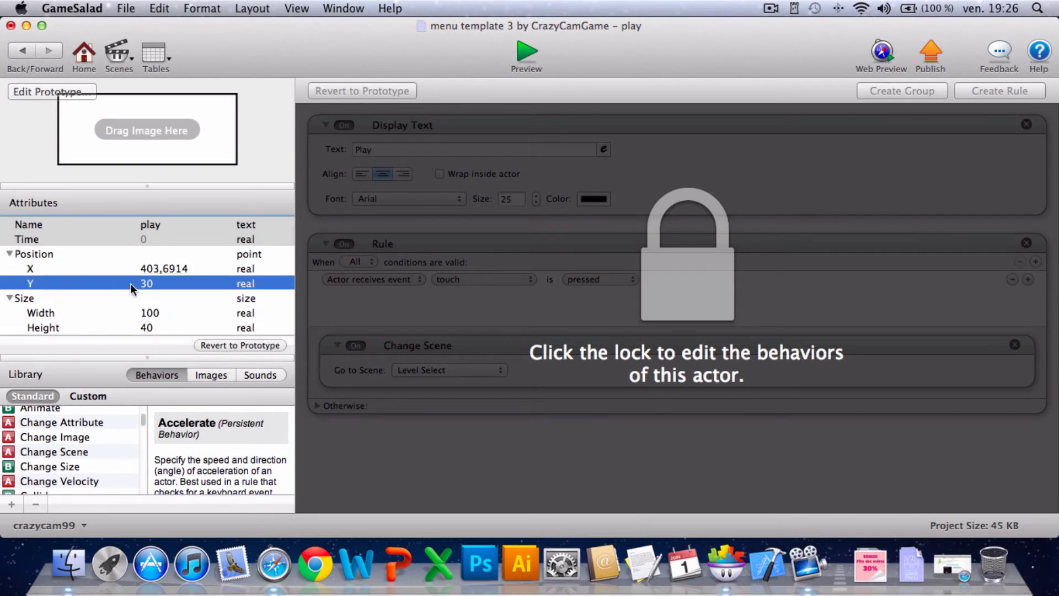
click(23, 54)
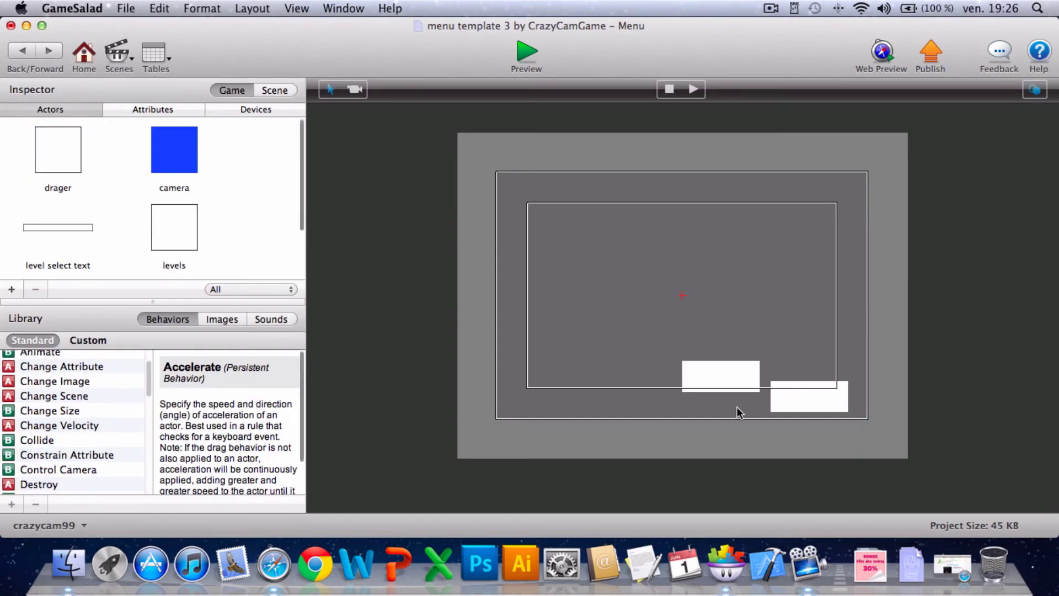
Step: Set the Y position of the options button in the Menu scene to 30
double_click(722, 376)
click(9, 254)
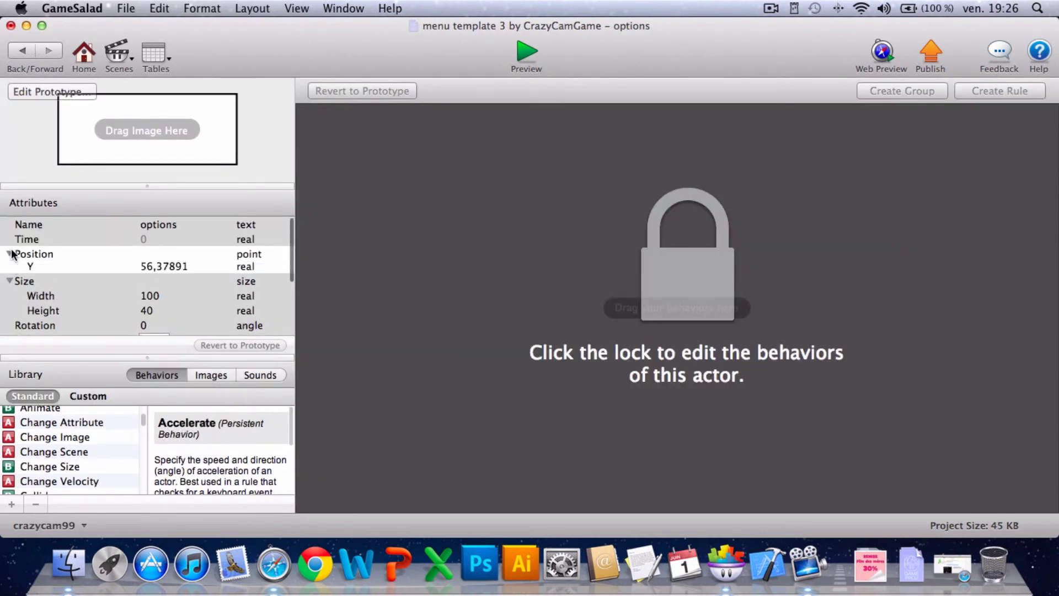
double_click(148, 283)
text(30)
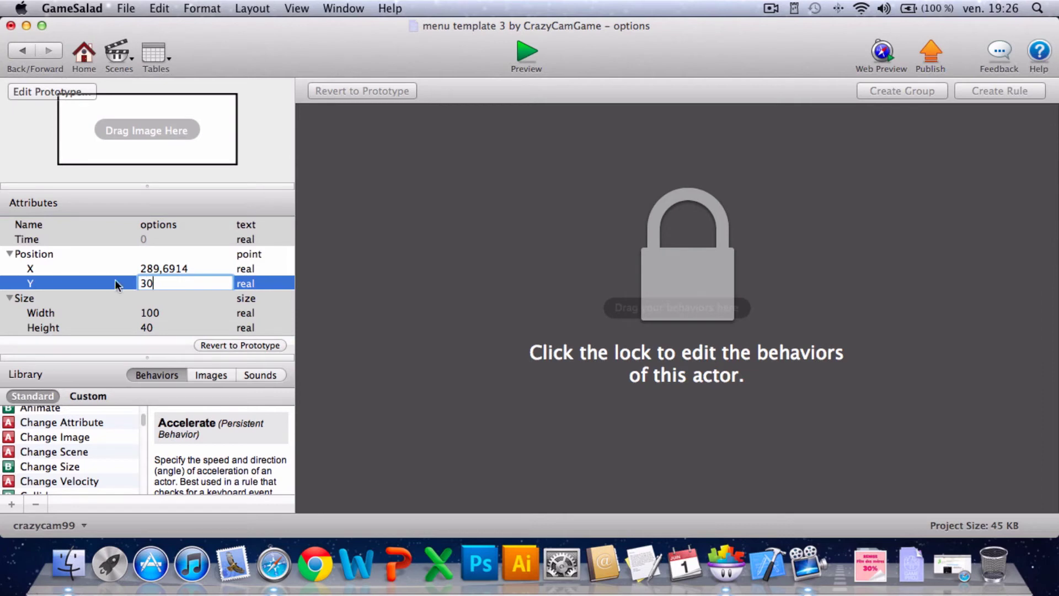
key(Return)
click(21, 54)
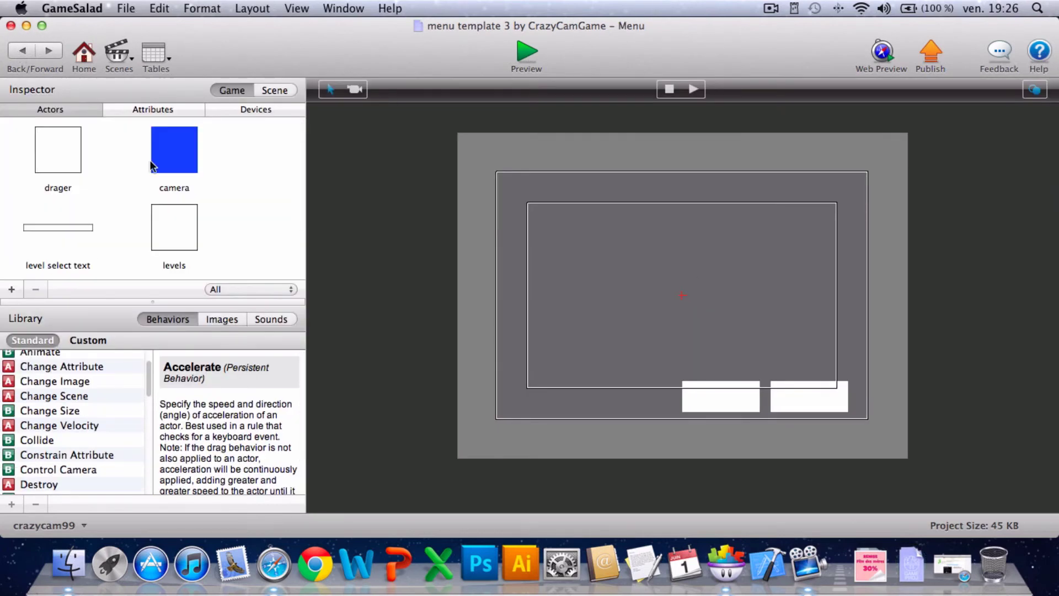
Step: Add a Display Text behavior to the options actor's prototype and set its text color to black
scroll(115, 182, down, 3)
double_click(183, 227)
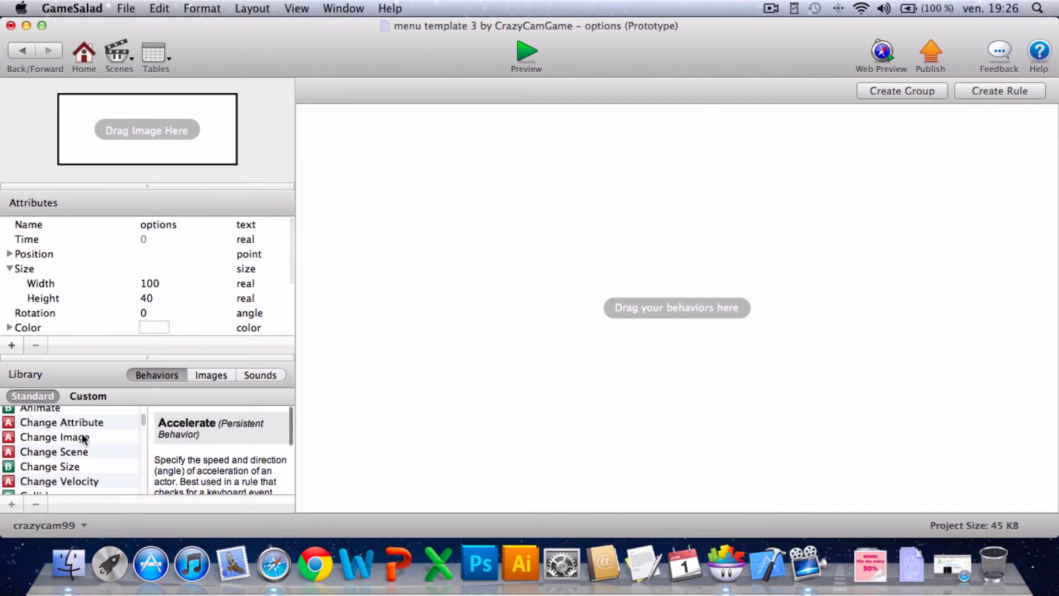
scroll(83, 438, down, 5)
drag(67, 452, 606, 231)
click(604, 200)
drag(370, 263, 380, 415)
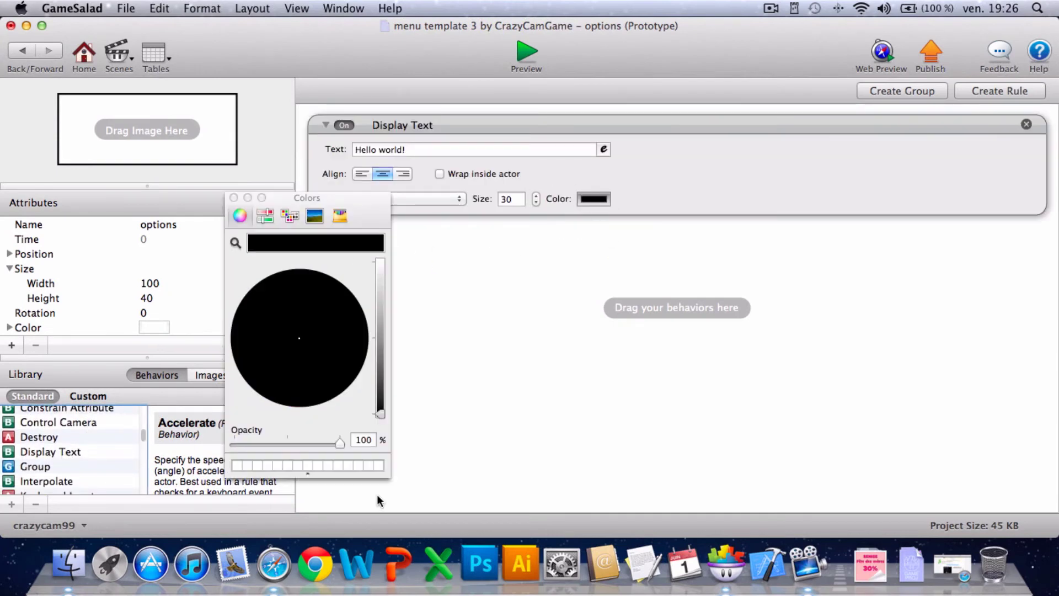
click(233, 197)
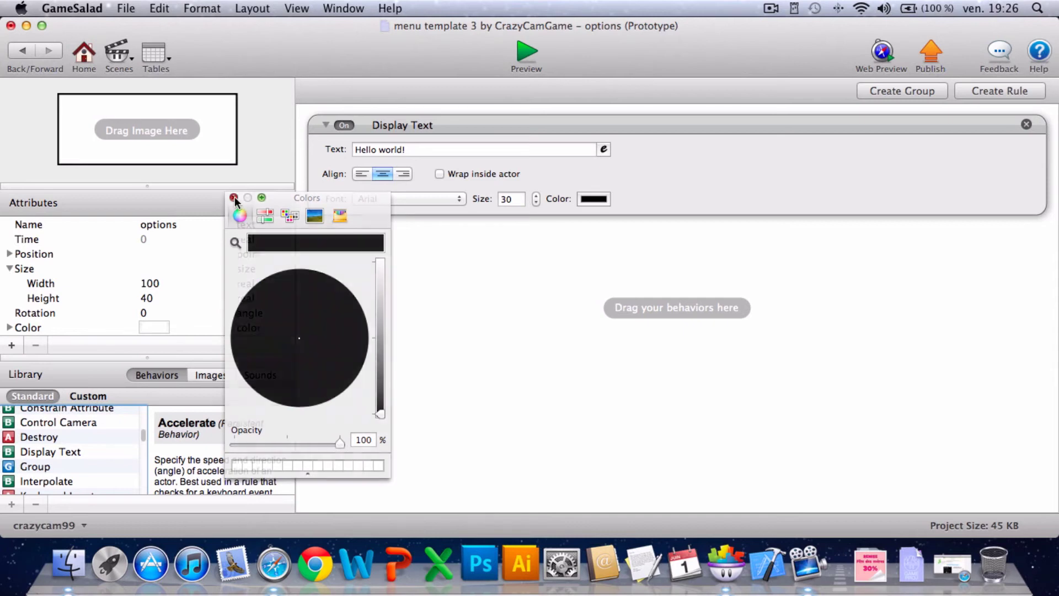
Step: Set the options actor's Display Text behavior to size 25 with the text "Options"
click(516, 199)
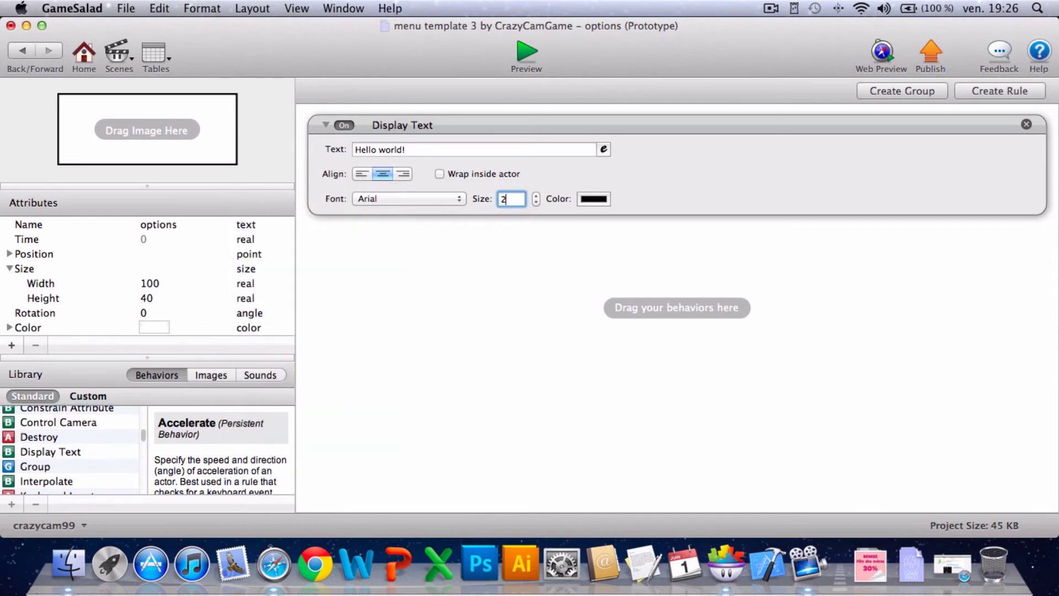
text(25)
click(524, 256)
triple_click(406, 149)
key(BackSpace)
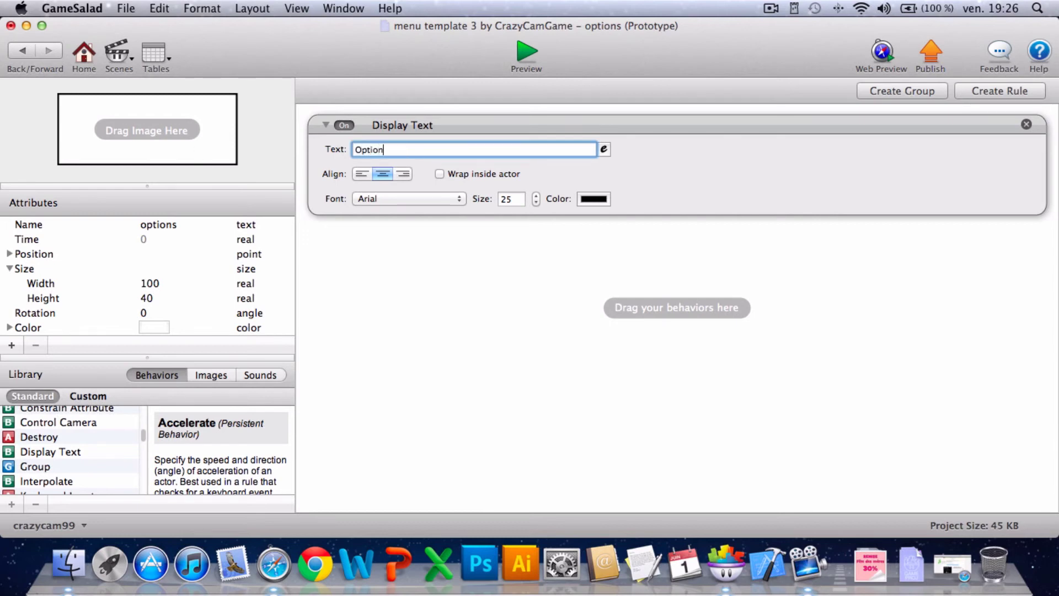
click(415, 275)
Step: Preview the game and use the Play button to check the switch to the Level Select scene
click(526, 66)
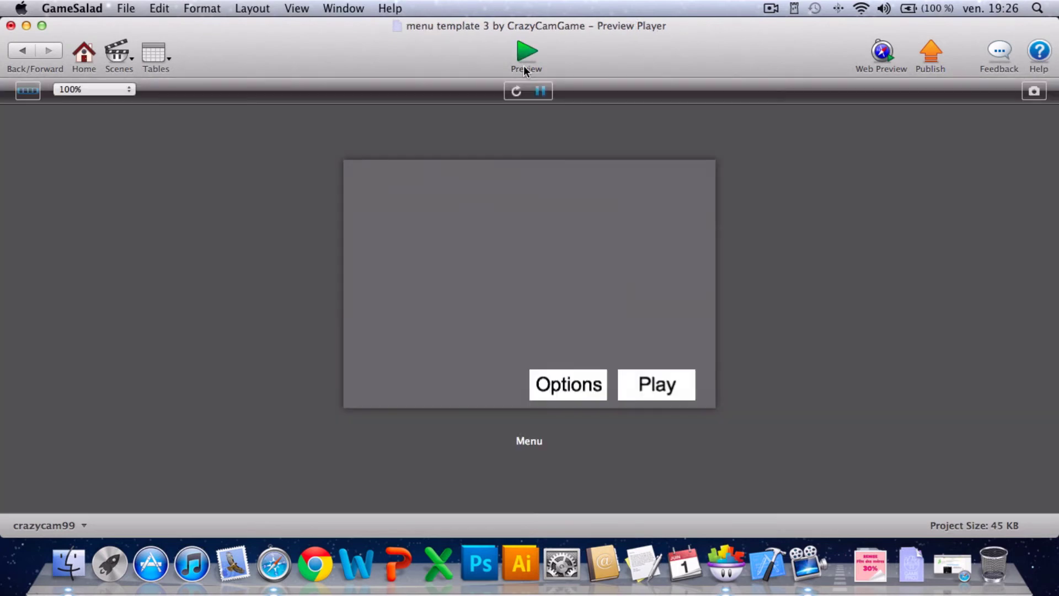
click(665, 392)
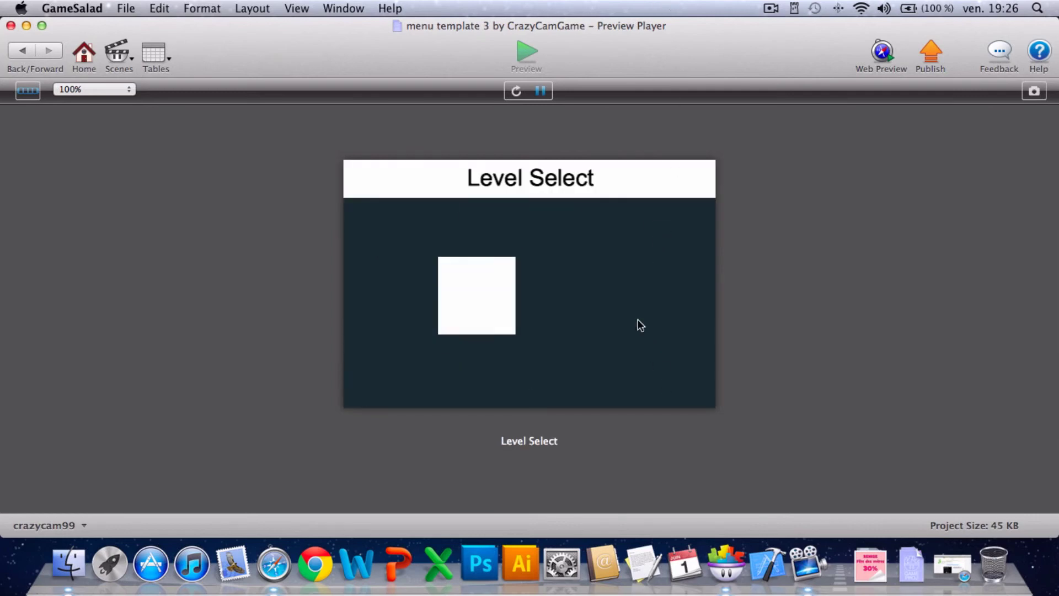
click(771, 8)
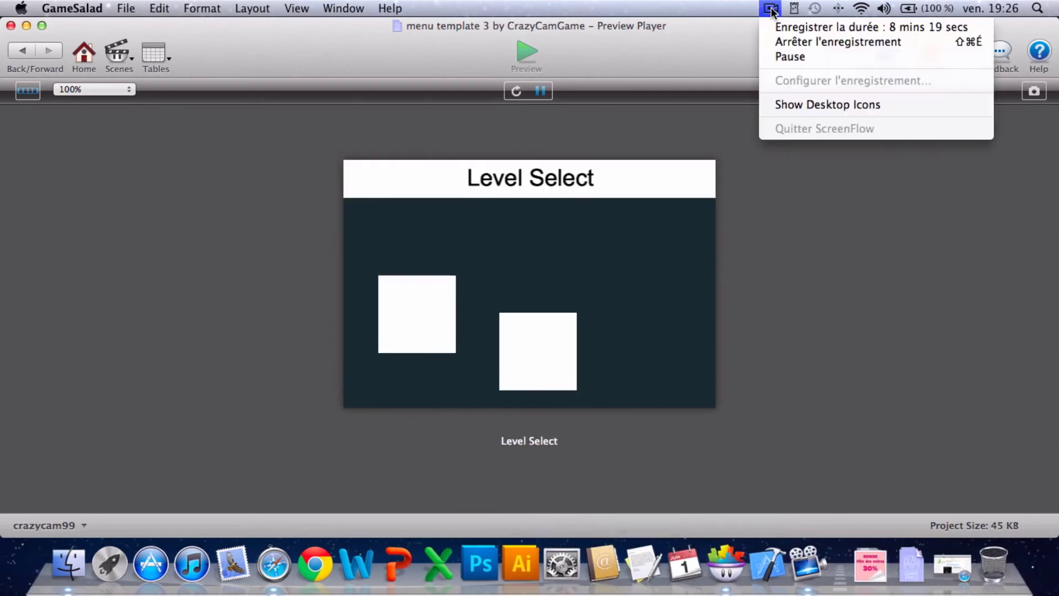
click(815, 233)
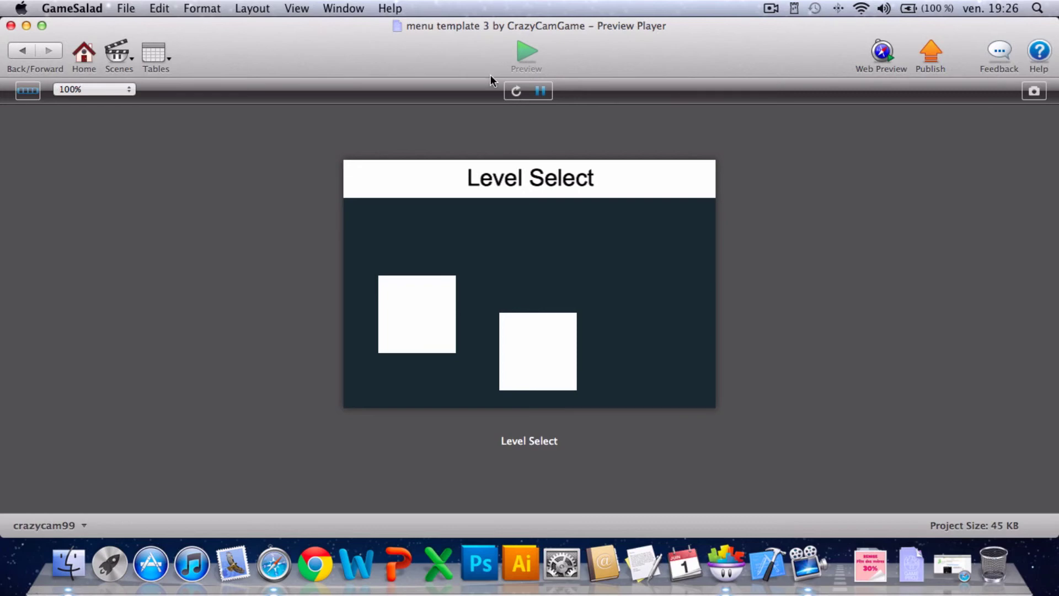
Step: Open the Level Select scene and delete the three existing white square actors from it
click(82, 62)
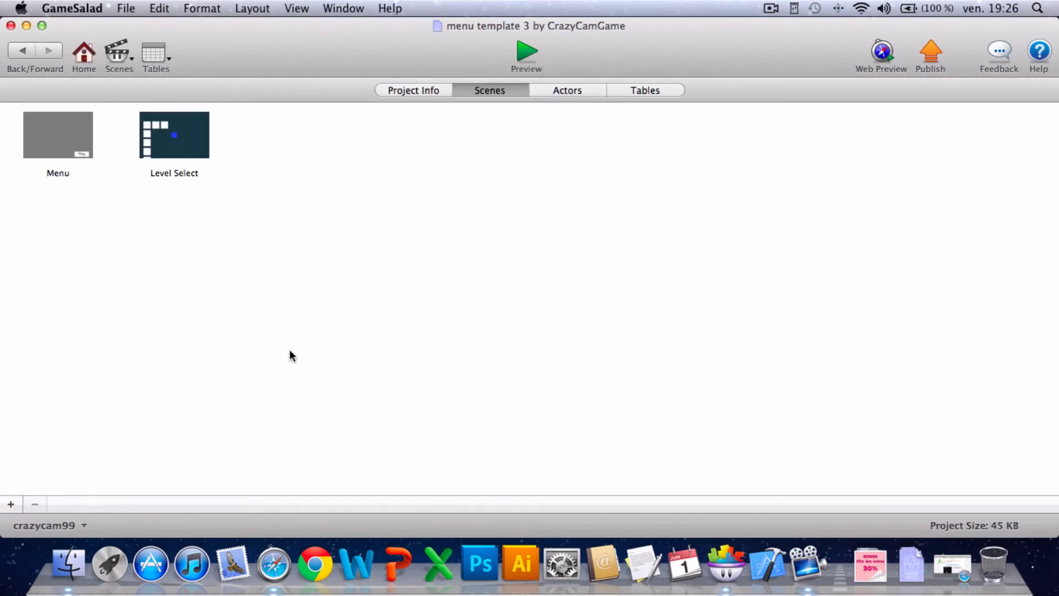
double_click(174, 132)
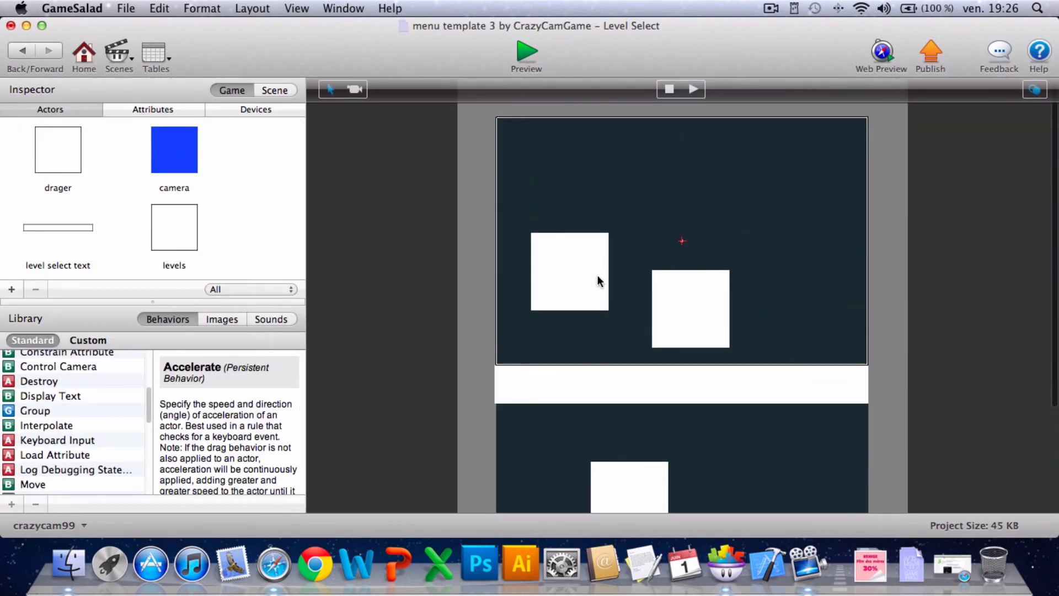
click(570, 269)
key(Delete)
key(Delete)
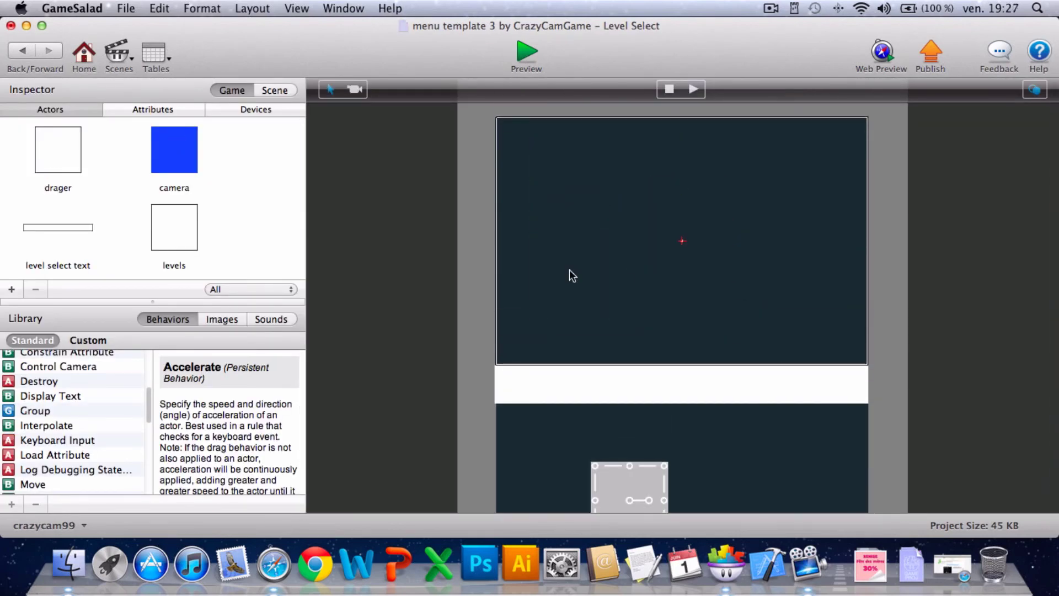
key(Delete)
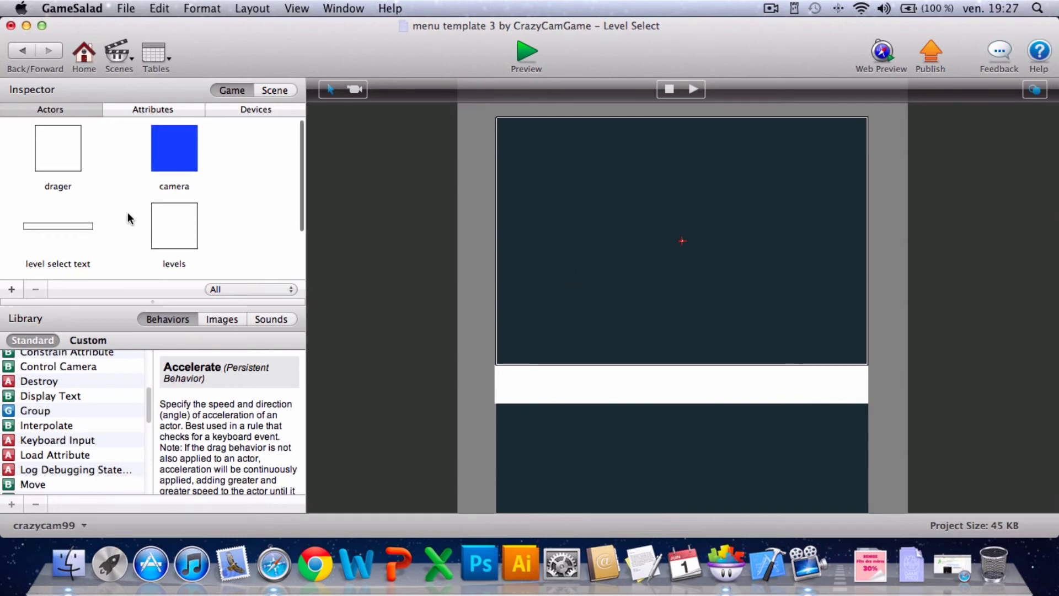
scroll(127, 211, down, 3)
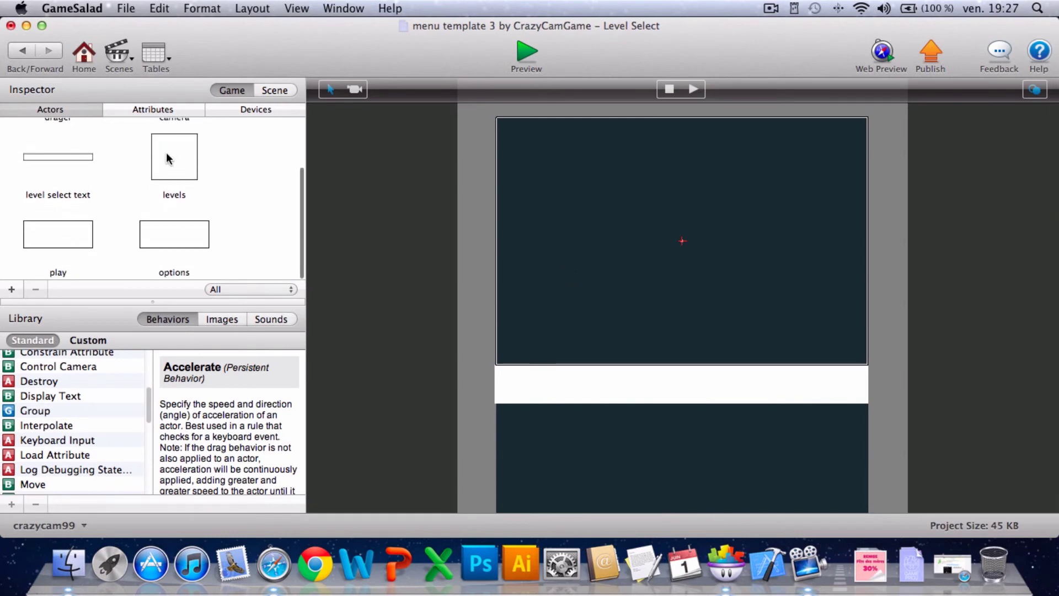
drag(166, 152, 562, 225)
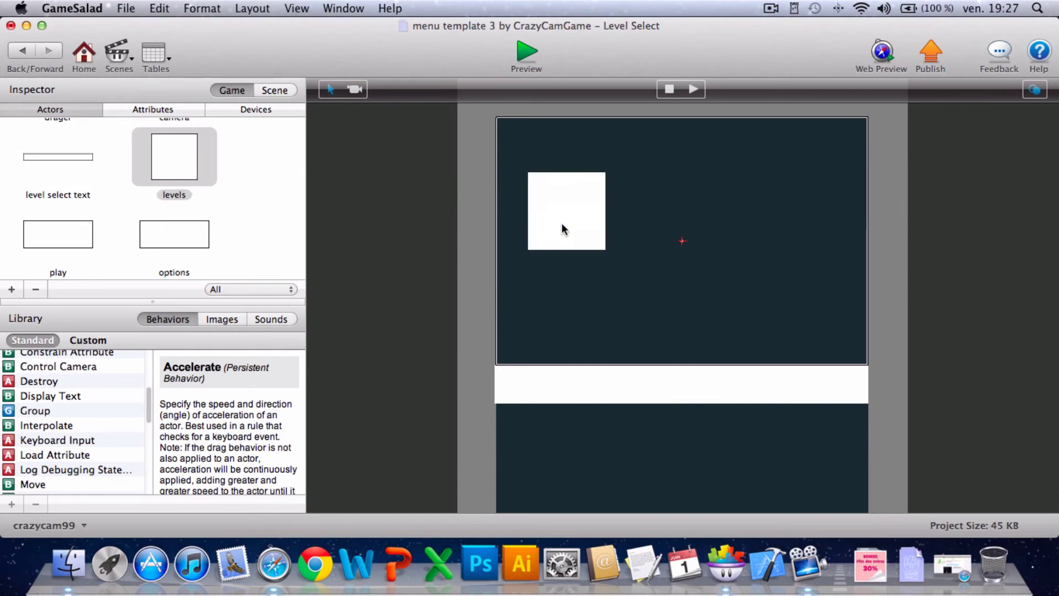
key(Delete)
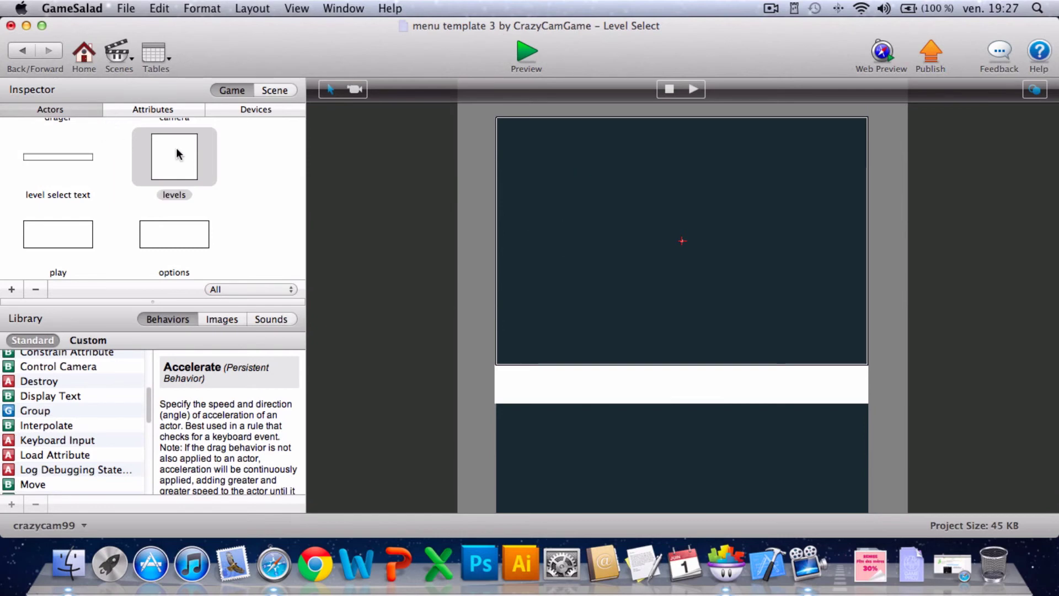
Step: Set the width and height of the levels actor's prototype to 50 and return to the Level Select scene
double_click(176, 154)
click(10, 268)
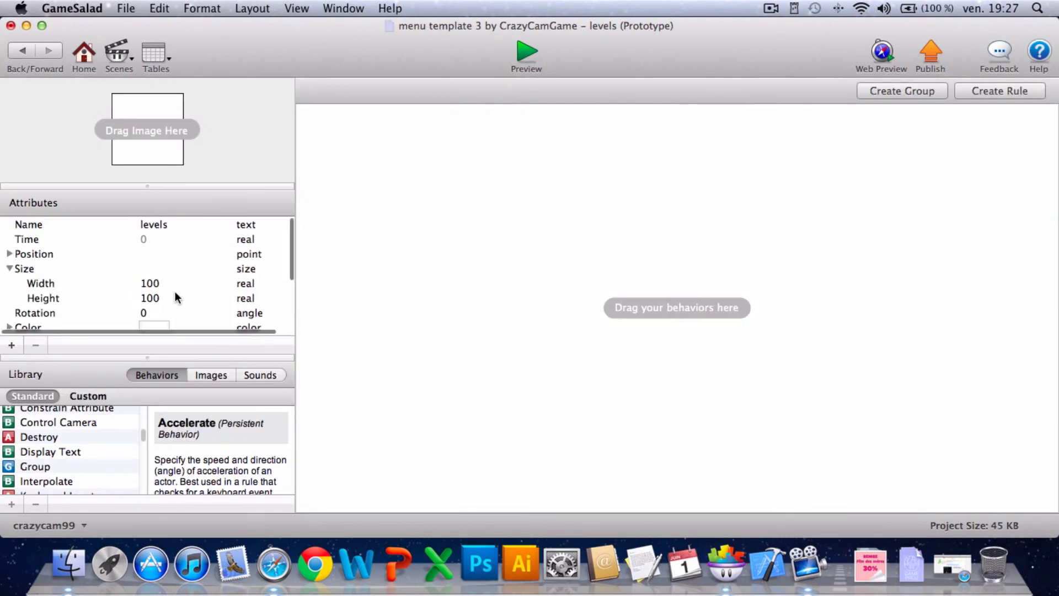
double_click(142, 283)
text(50)
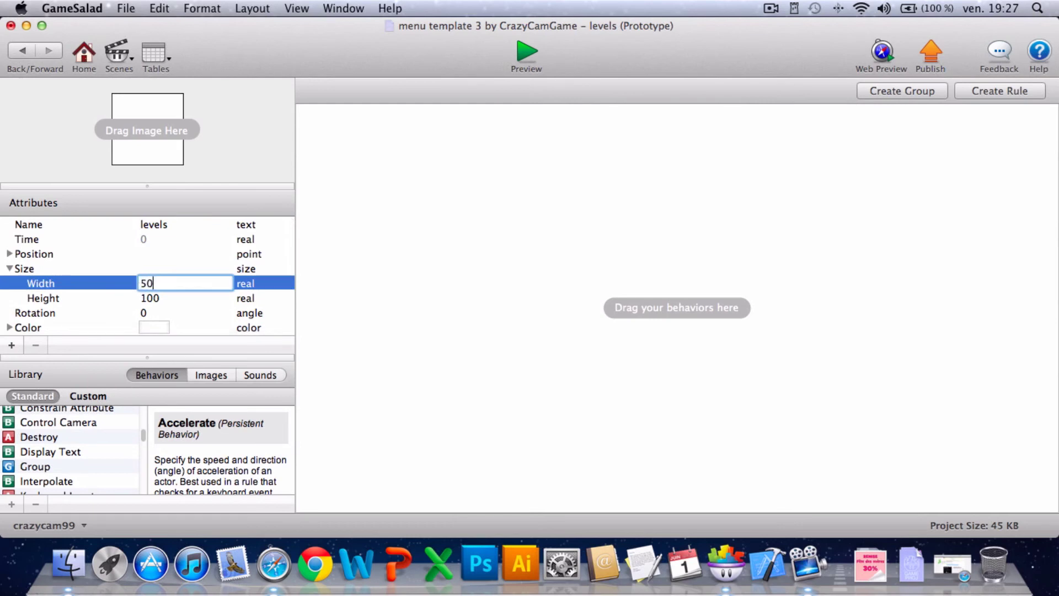
key(Tab)
text(5)
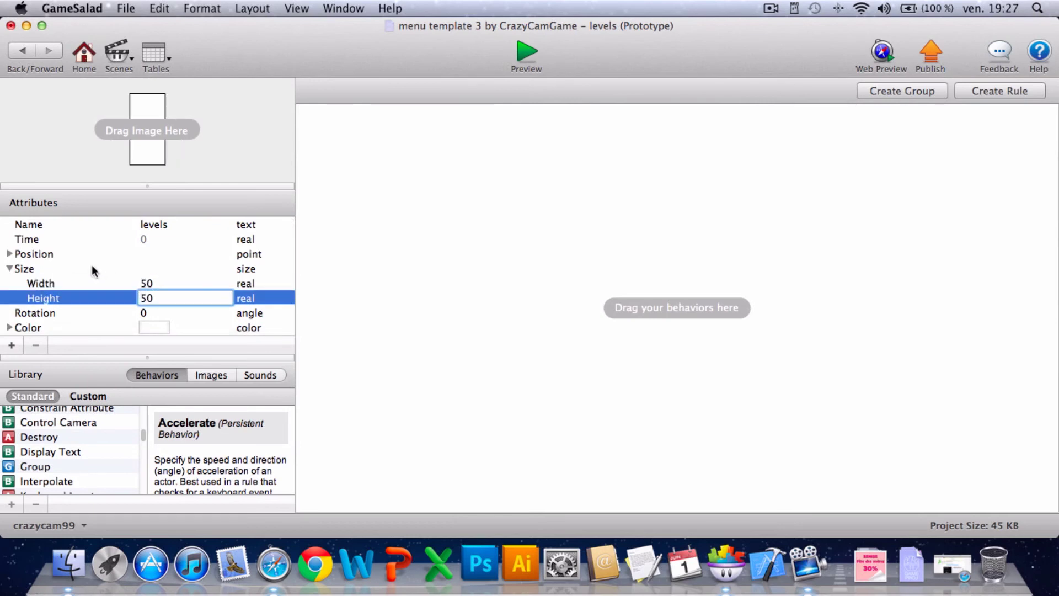
key(Return)
click(20, 51)
Step: Place a levels actor in the upper-left area of the Level Select scene's upper half
scroll(155, 193, down, 3)
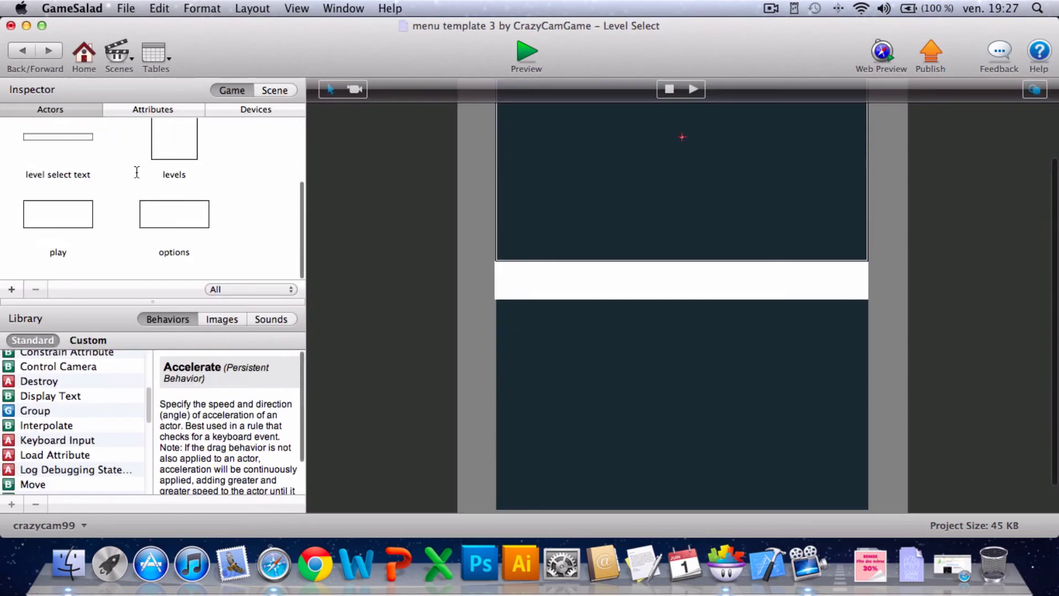
click(174, 157)
drag(615, 167, 553, 158)
scroll(560, 259, up, 3)
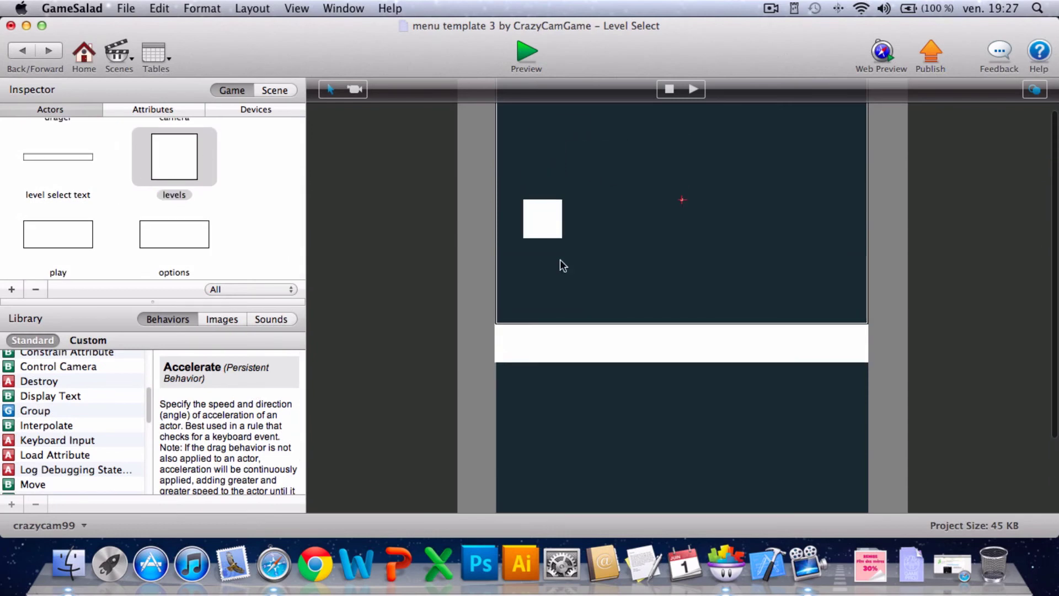
drag(533, 262, 530, 202)
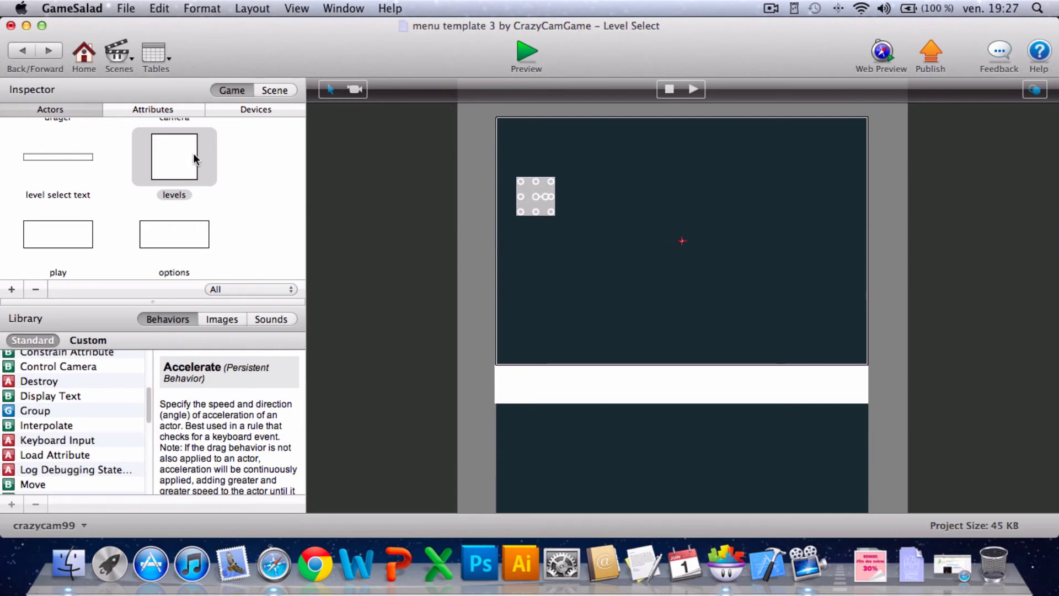
Step: Add more levels actors beside and below the first one to form two rows of four squares
drag(193, 157, 647, 194)
drag(174, 157, 601, 234)
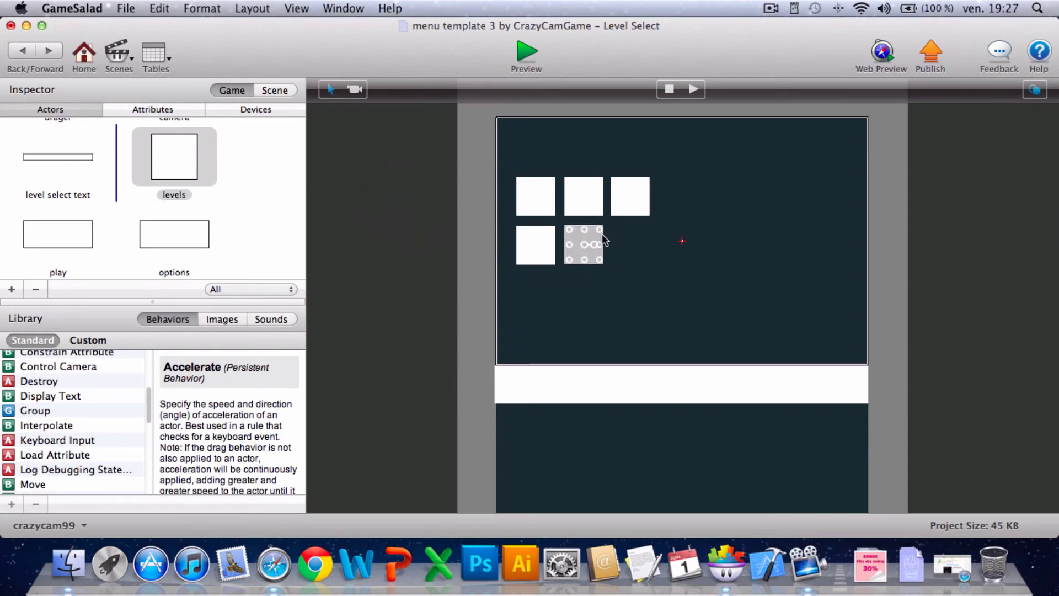
drag(160, 165, 633, 249)
drag(172, 161, 690, 190)
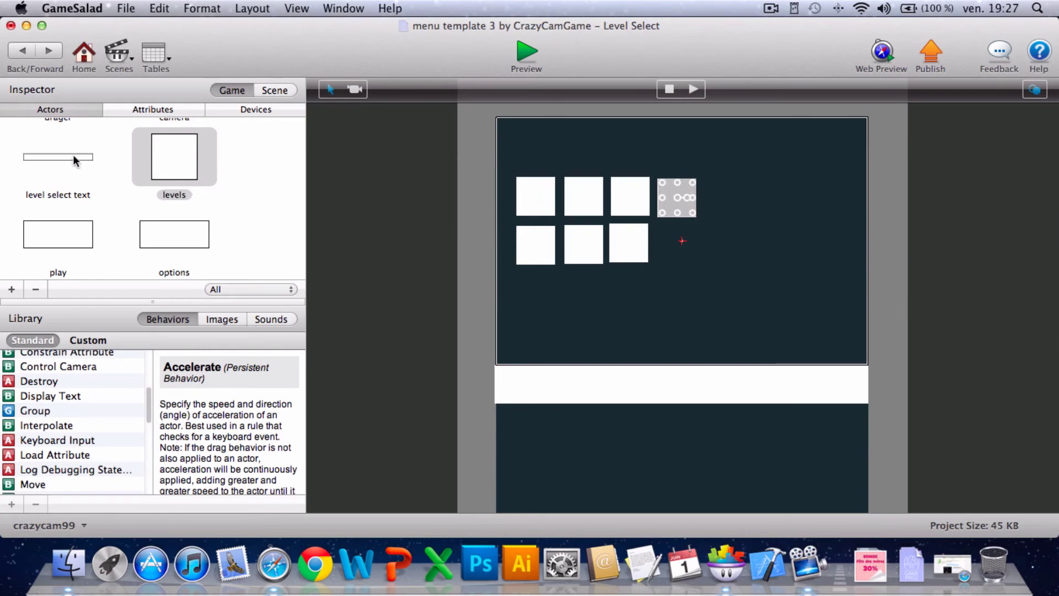
drag(173, 157, 699, 234)
Step: Extend the grid with more levels actors to seven squares in the upper row and six in the lower row
drag(170, 144, 795, 160)
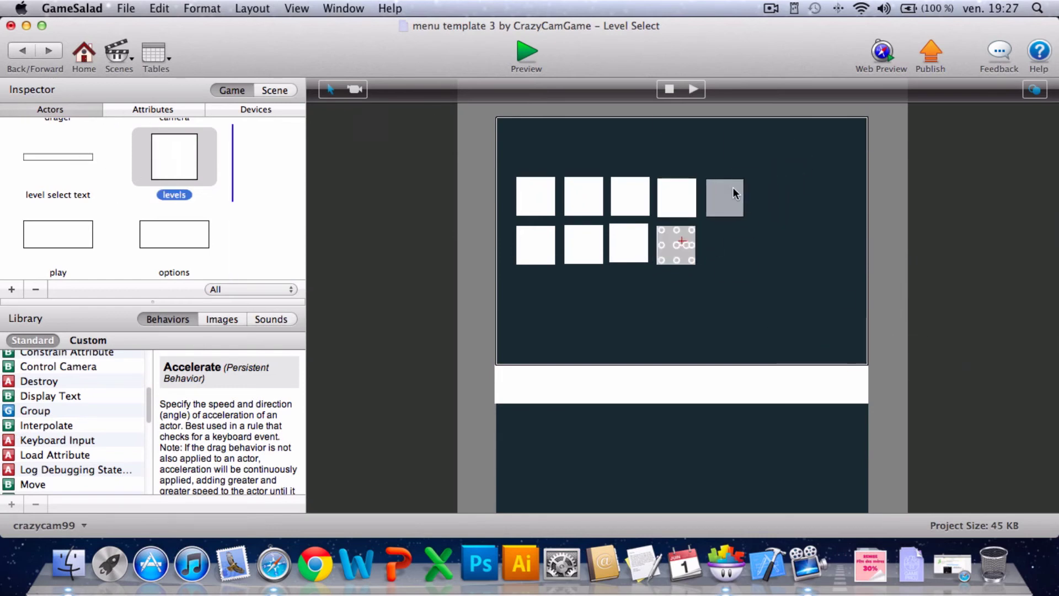
drag(732, 188, 733, 188)
drag(156, 142, 825, 213)
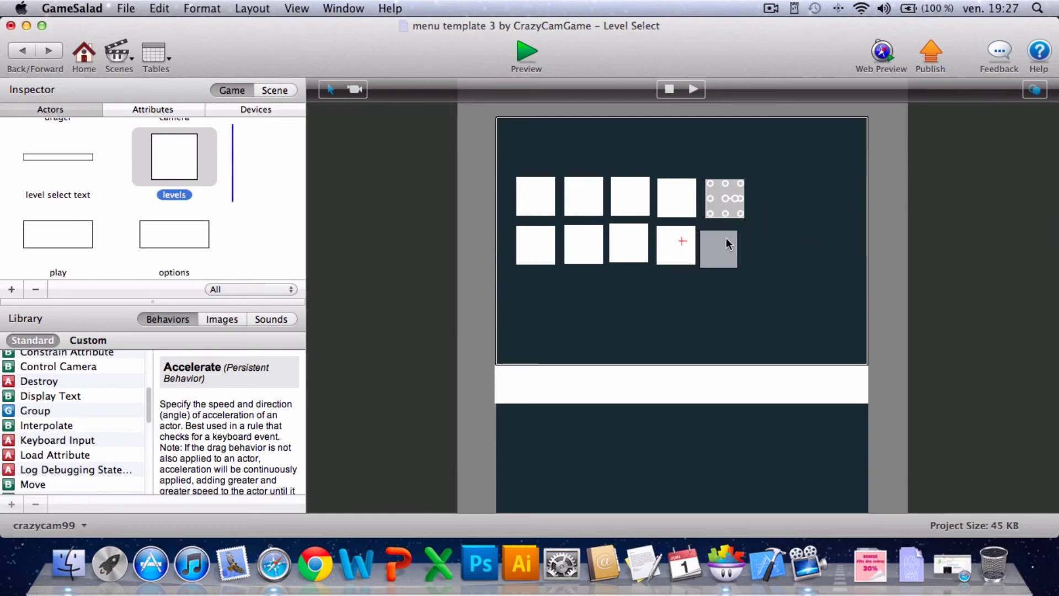
drag(730, 236, 730, 234)
drag(178, 153, 794, 188)
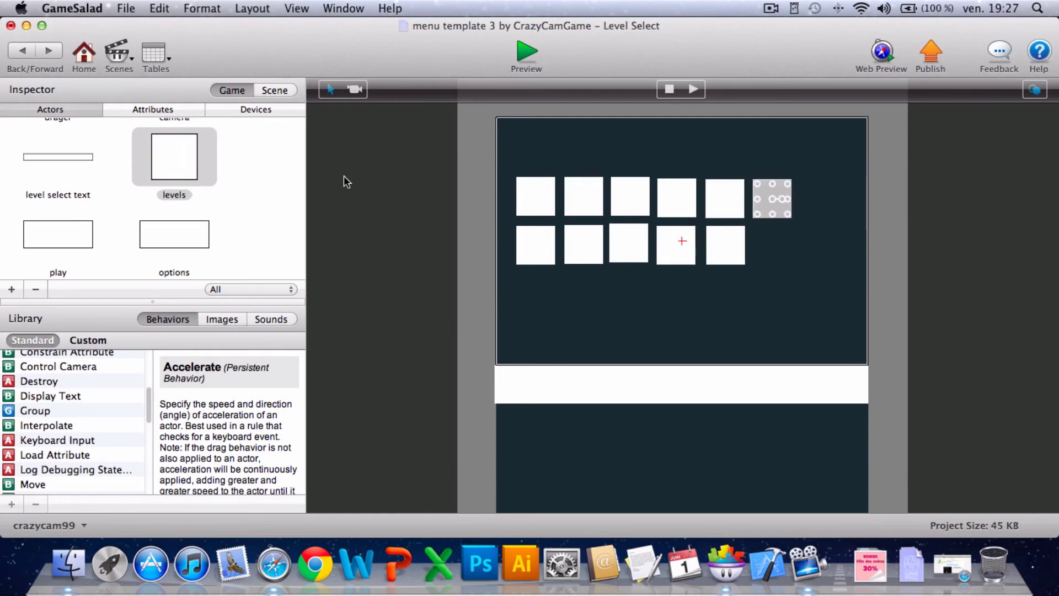
drag(188, 158, 772, 246)
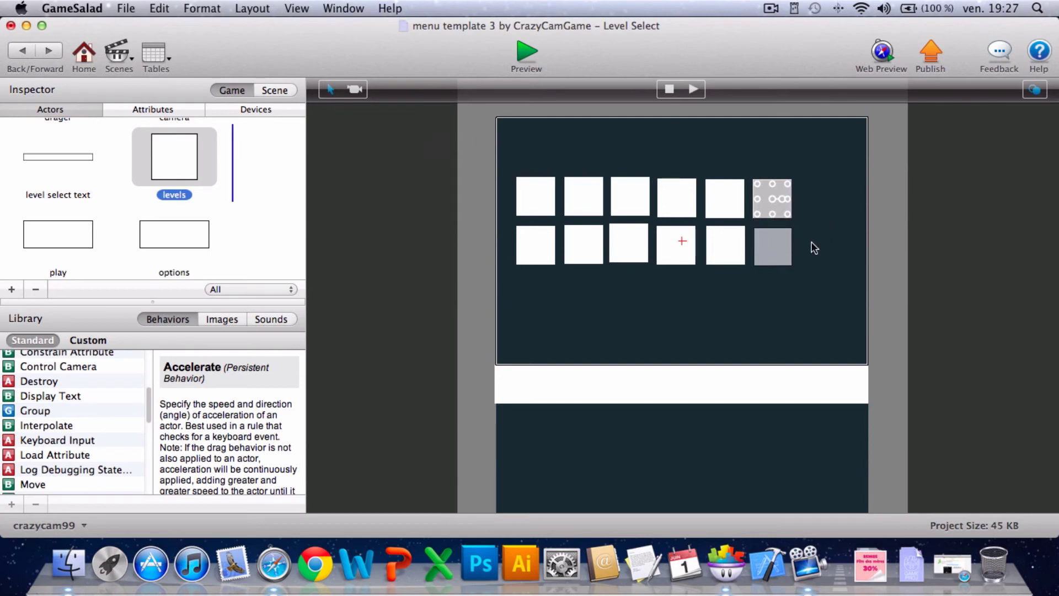
drag(180, 163, 841, 203)
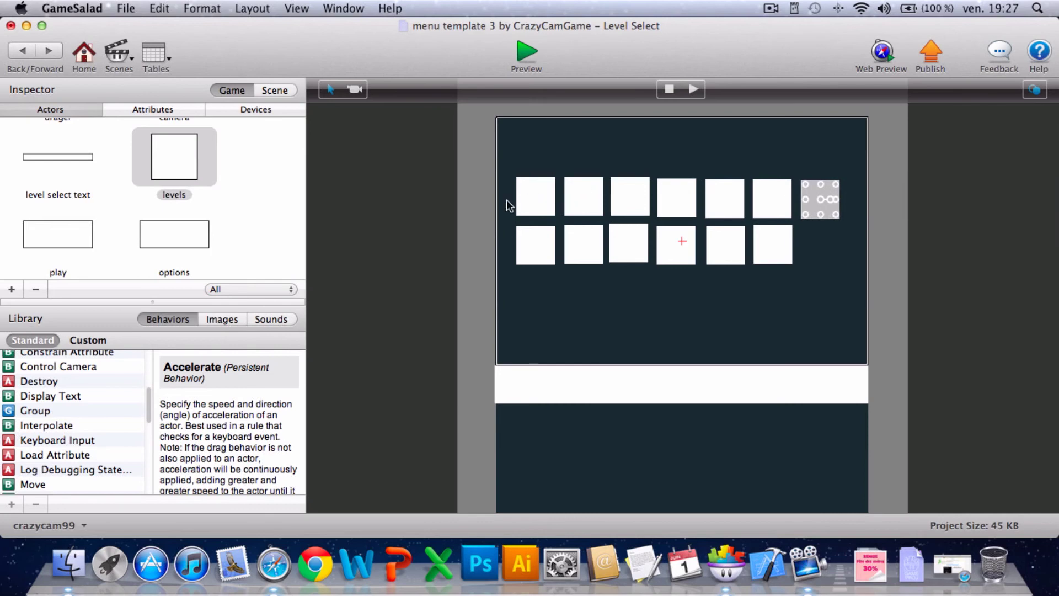
Step: Set the Y position of the first levels actor in the upper row to 535 and return to the scene
double_click(538, 197)
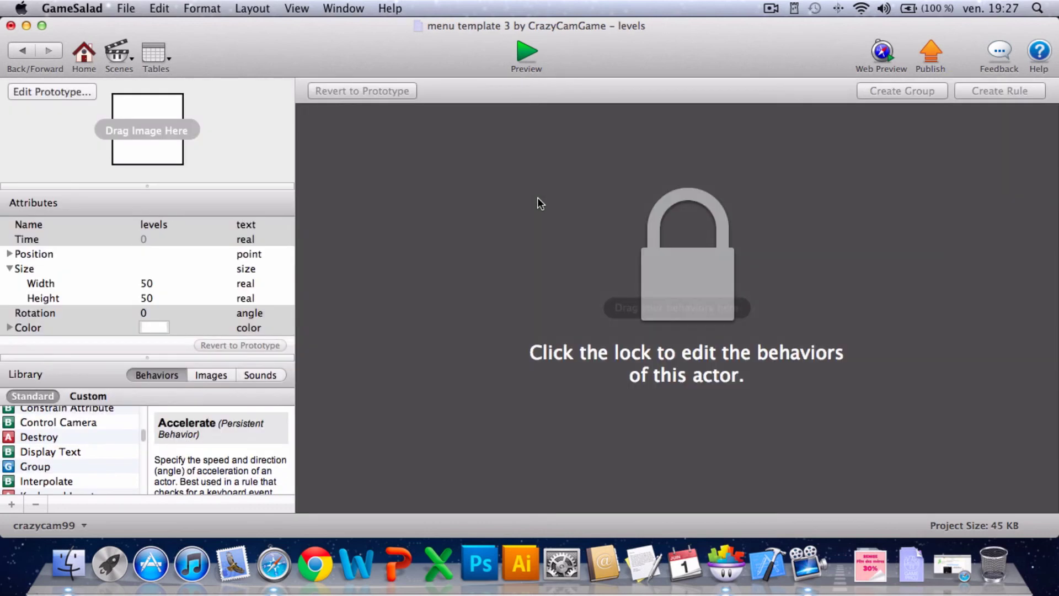
click(9, 254)
double_click(150, 283)
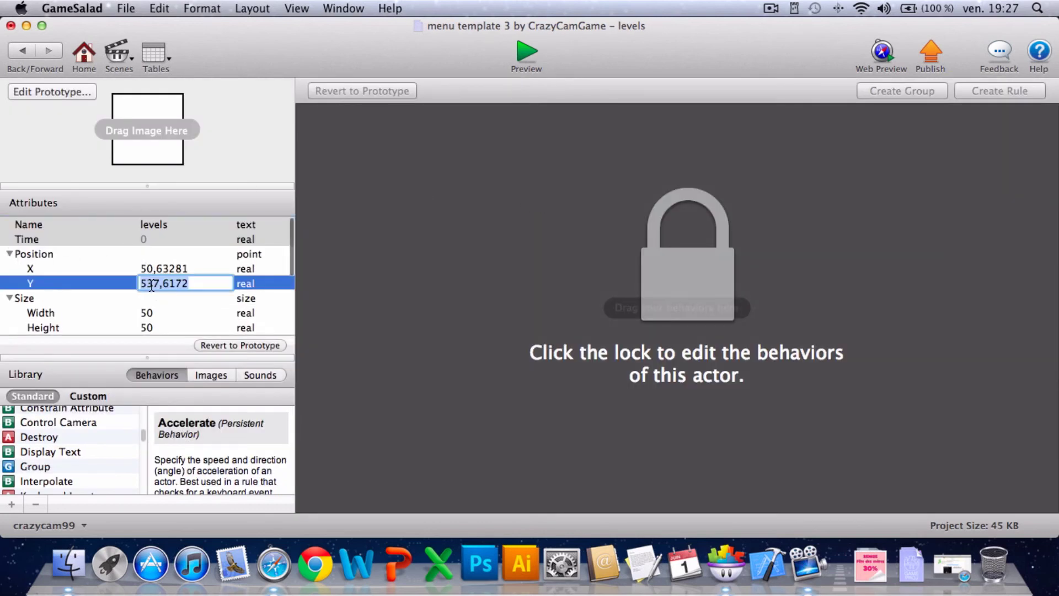
text(535)
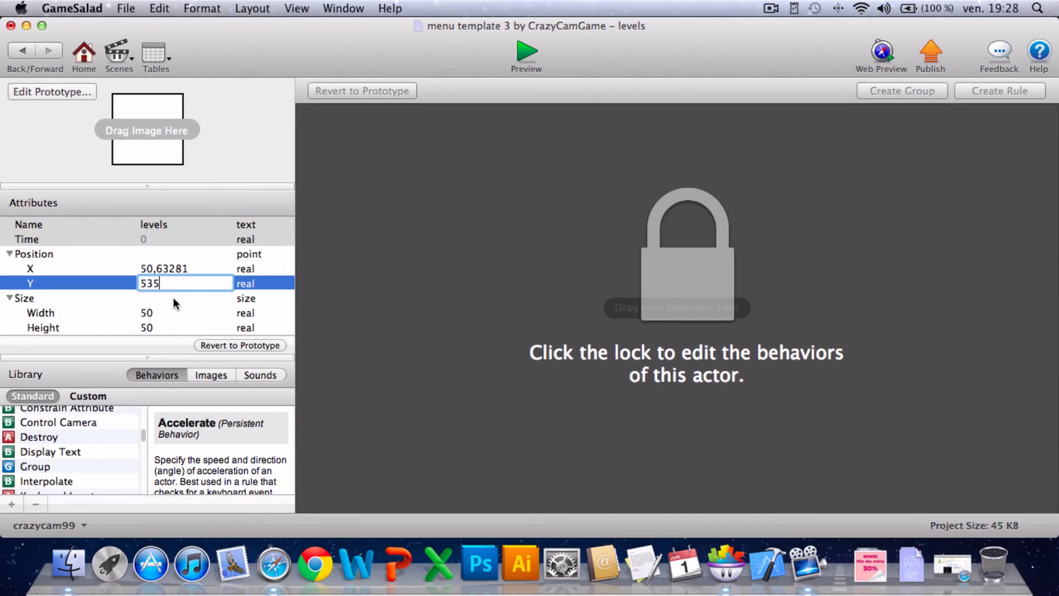
click(66, 280)
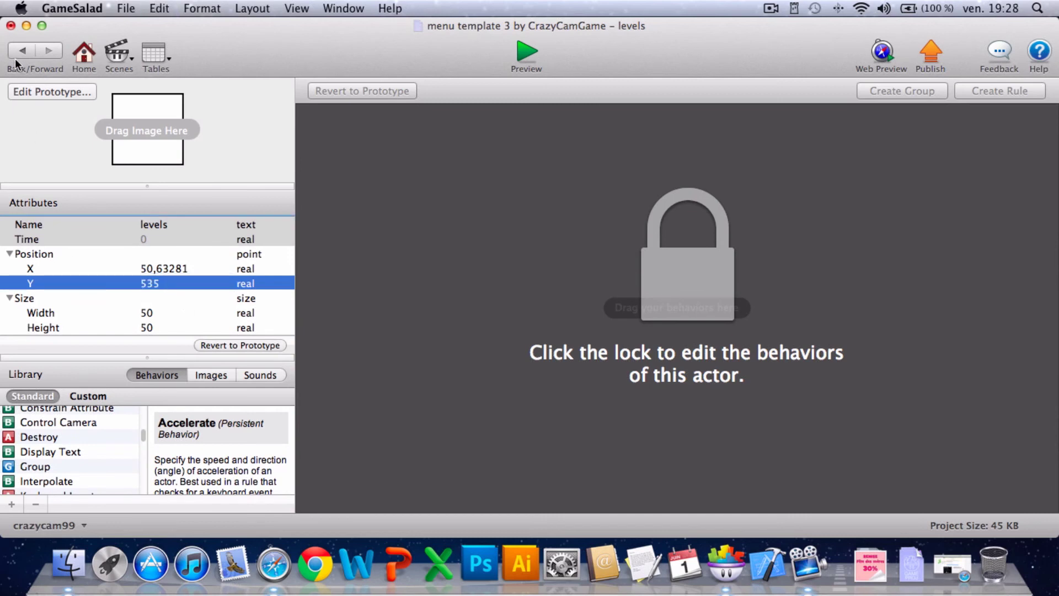
click(20, 54)
Step: Set the Y position of the second levels actor in the upper row to 535 and return to the scene
scroll(734, 289, up, 3)
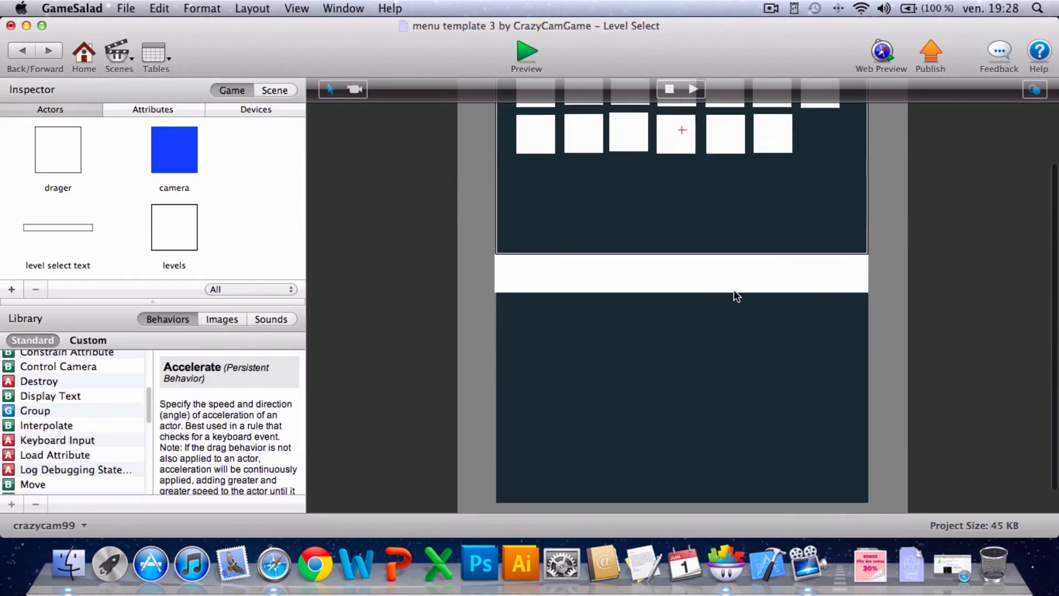
double_click(574, 190)
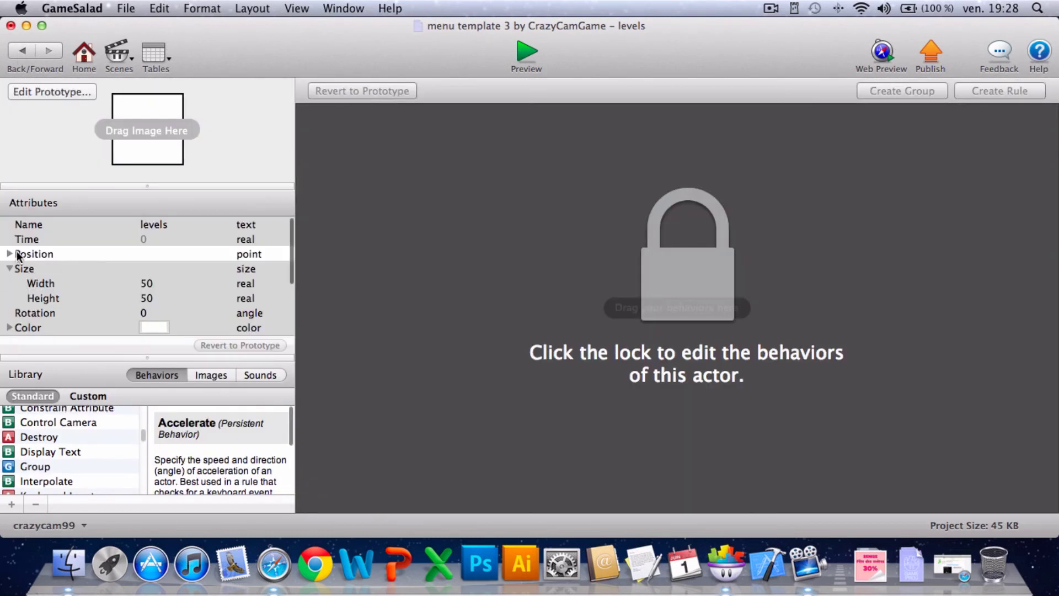
double_click(118, 281)
text(535)
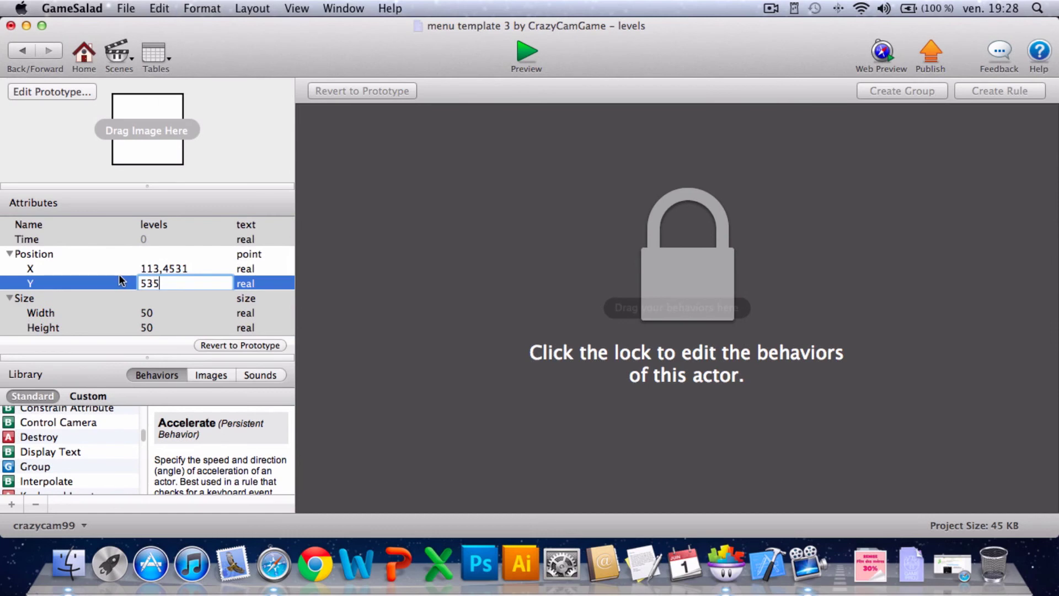
key(Return)
click(23, 50)
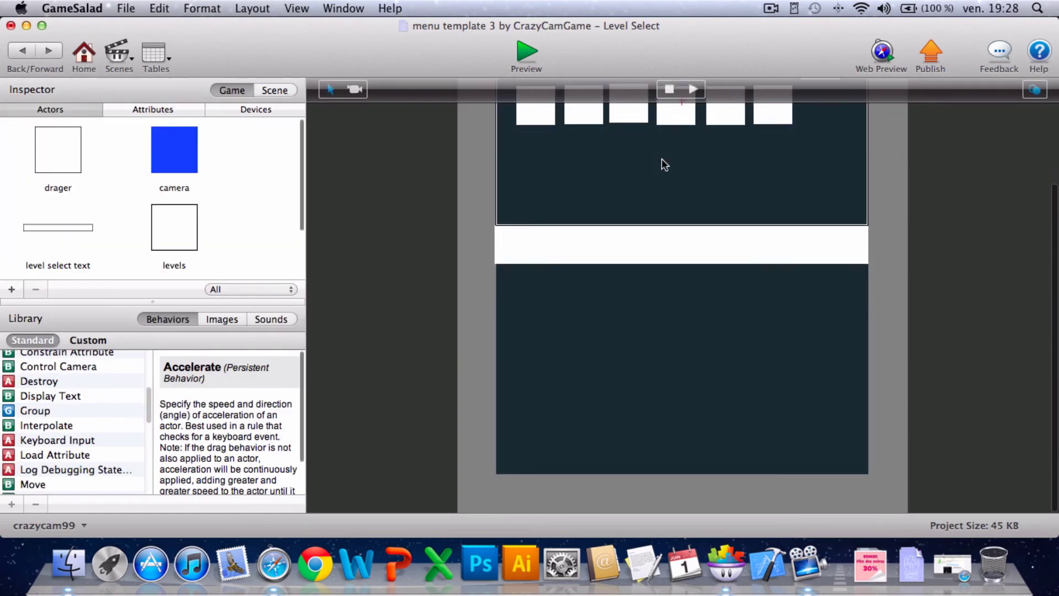
Step: Set the Y position of the third levels actor in the upper row to 535 and return to the scene
double_click(624, 195)
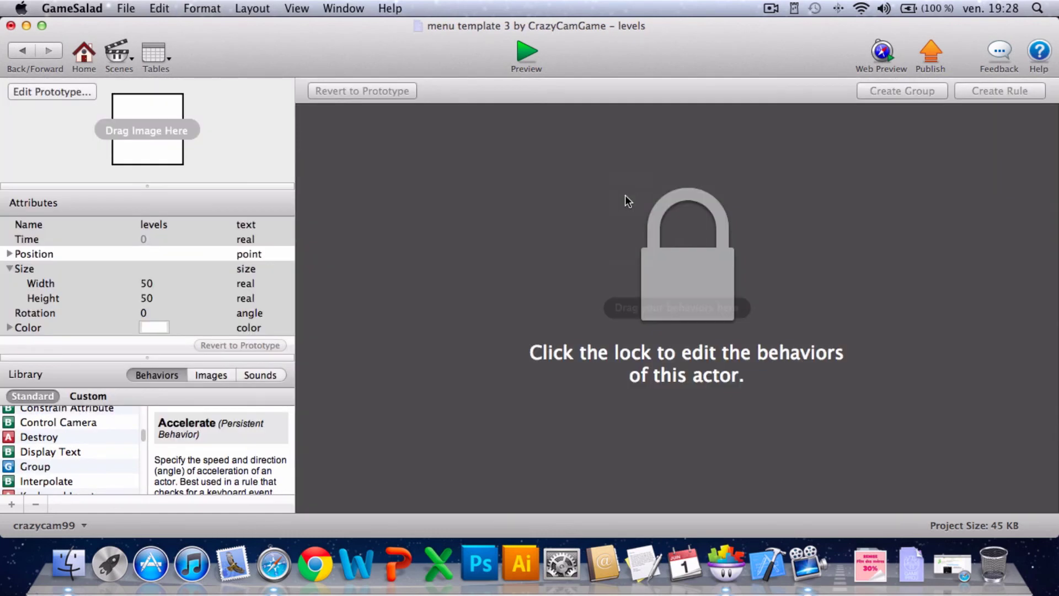
click(8, 254)
double_click(183, 283)
text(535)
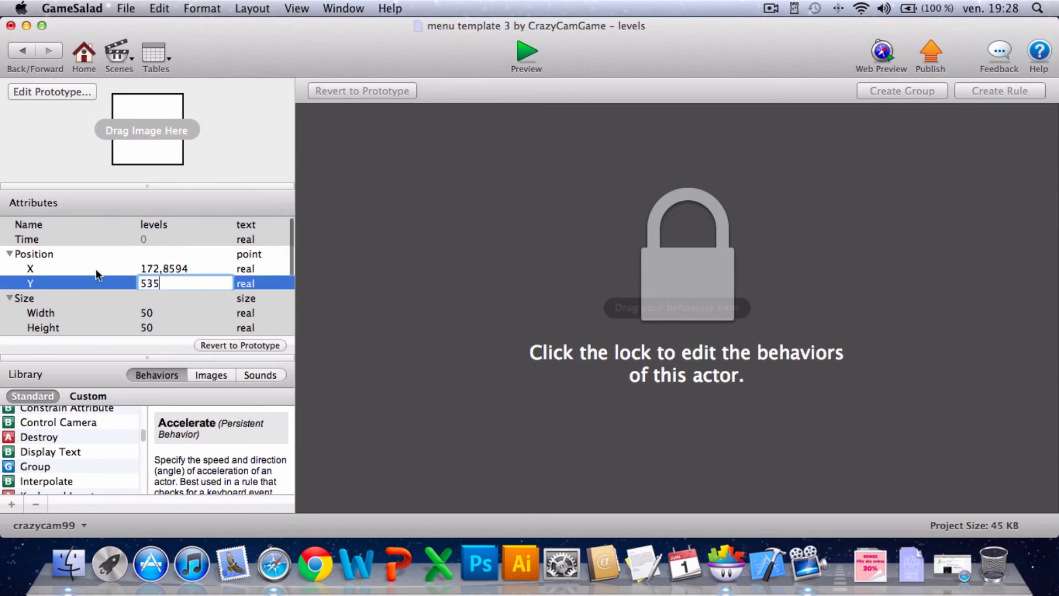
click(94, 269)
click(22, 50)
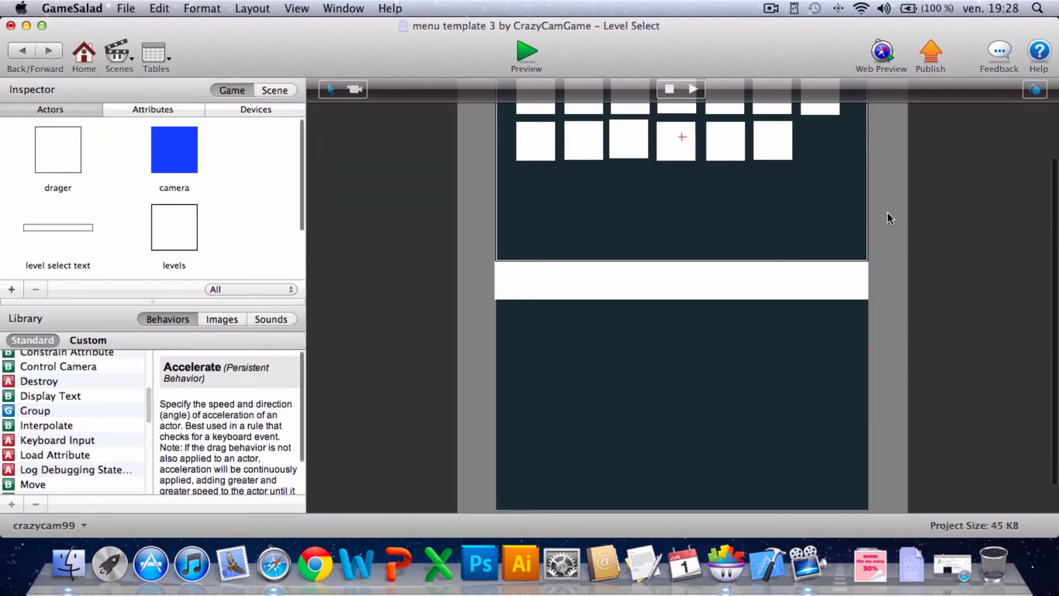
Step: Set the Y position of the fourth levels actor in the upper row to 535 and return to the scene
double_click(674, 204)
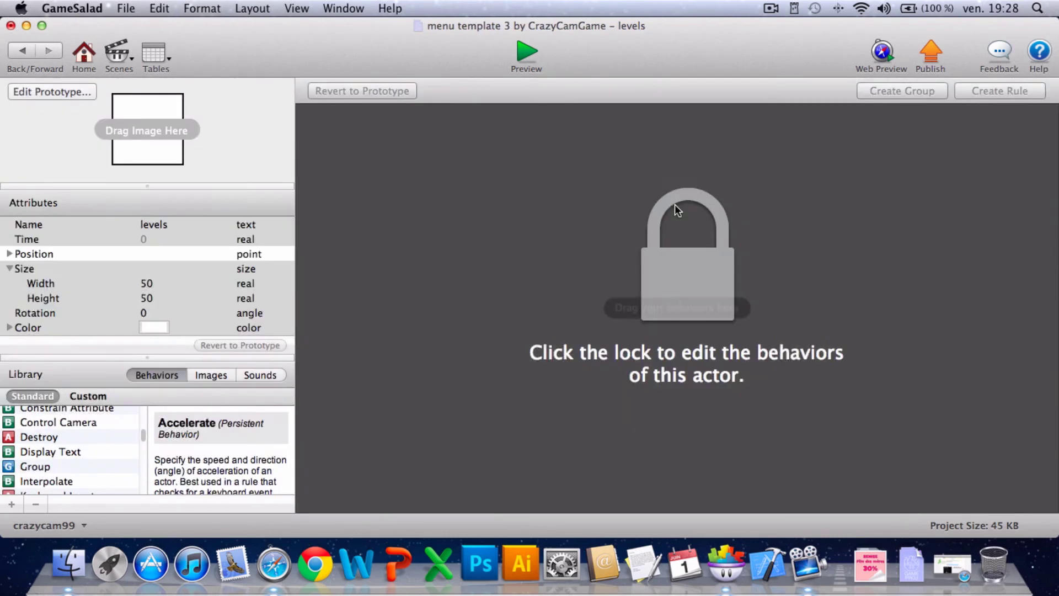
click(9, 254)
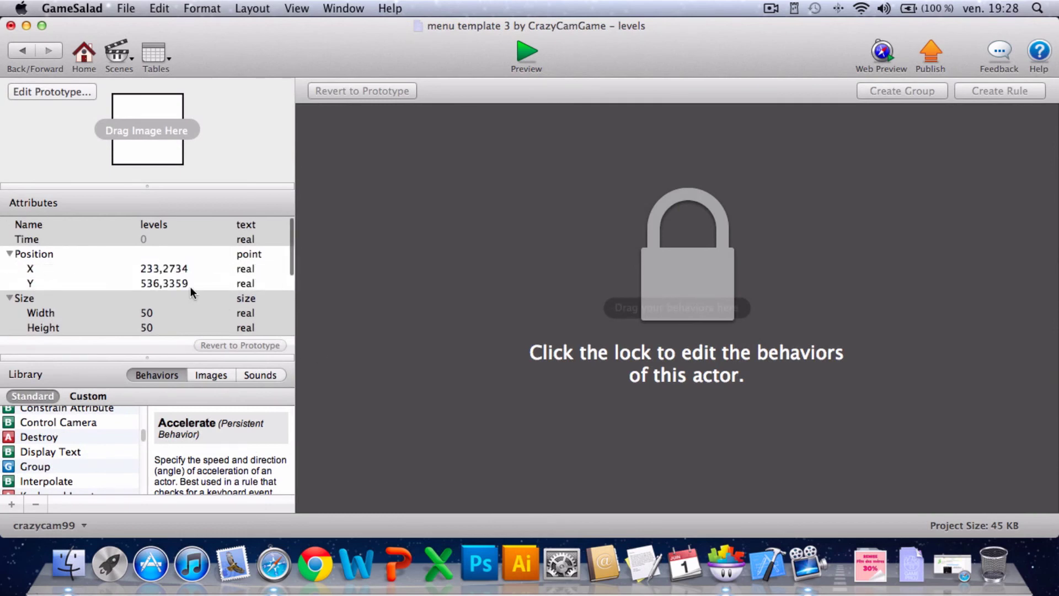
click(173, 283)
key(Return)
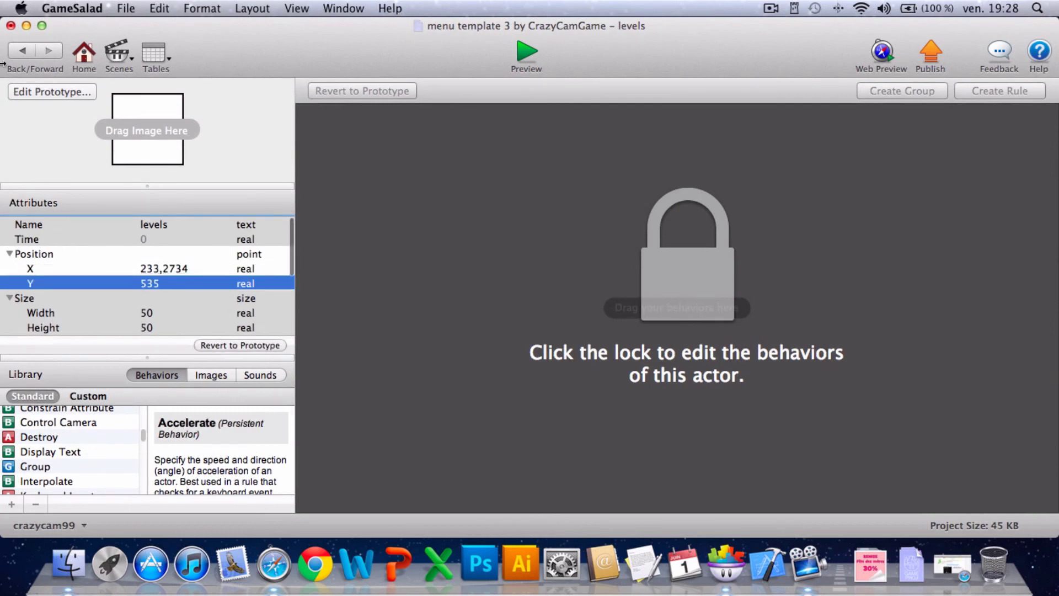
click(23, 50)
Step: Set the Y position of the fifth levels actor in the upper row to 535 and return to the scene
scroll(717, 191, up, 3)
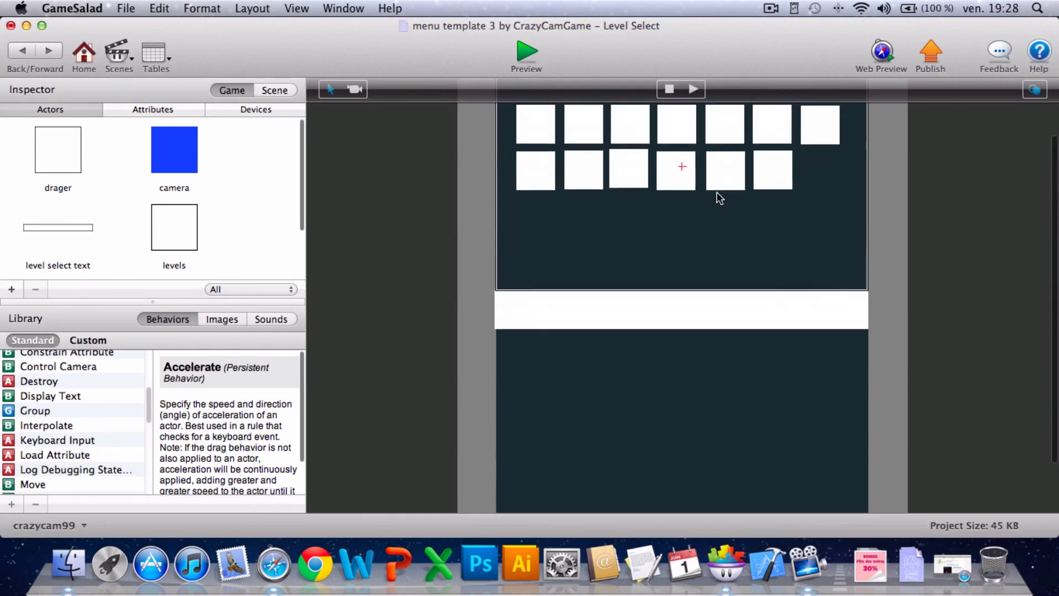
double_click(724, 196)
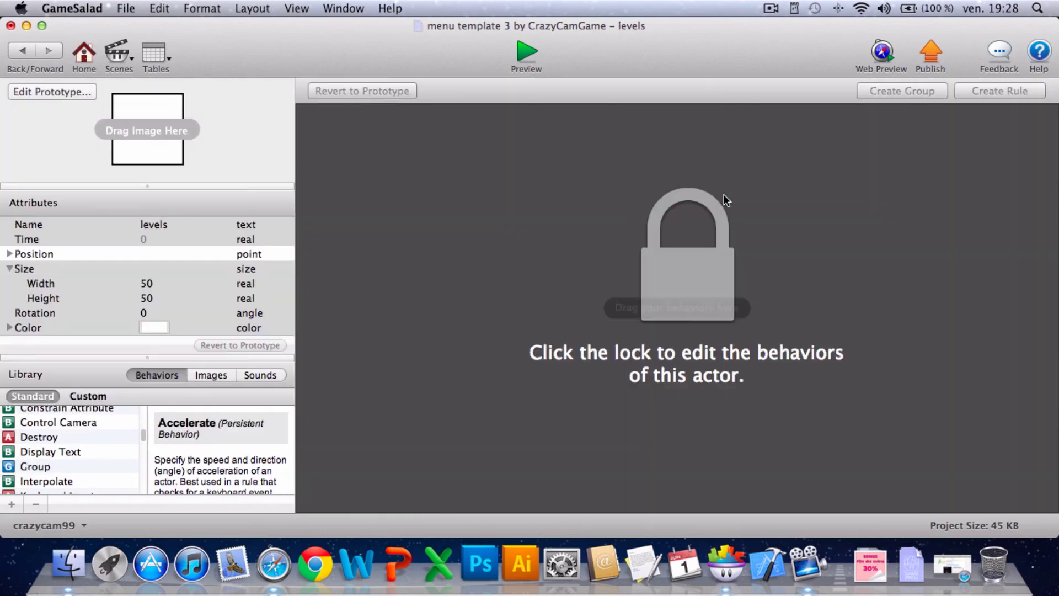
click(8, 253)
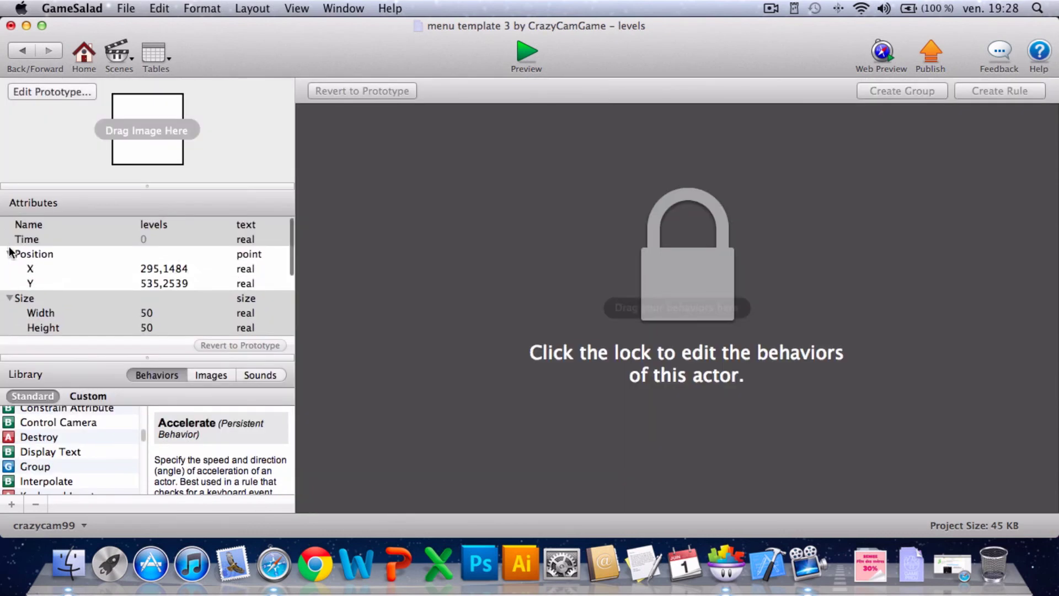
click(159, 283)
text(535)
click(107, 270)
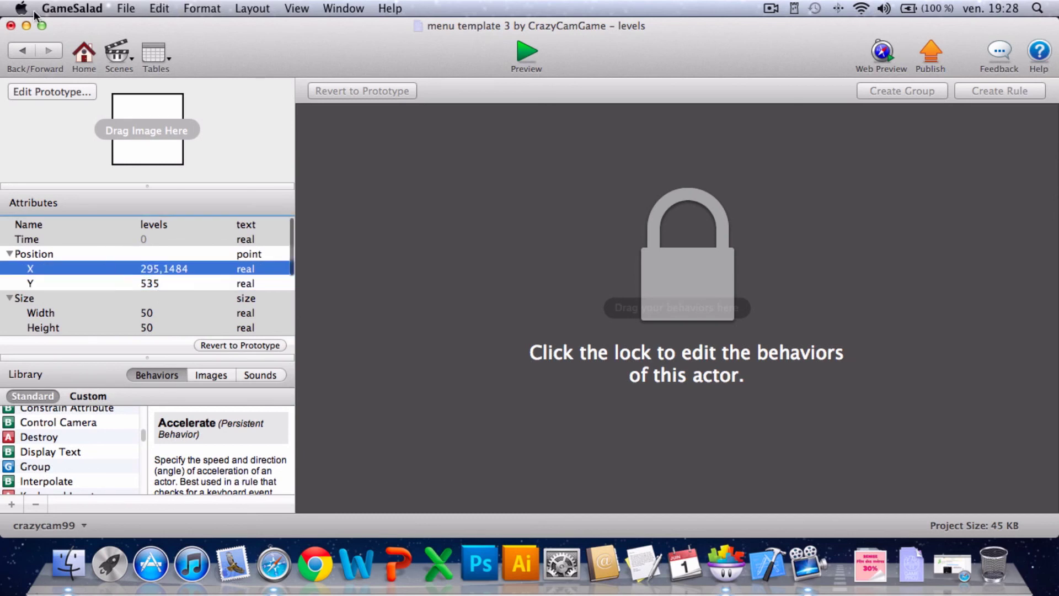
click(22, 50)
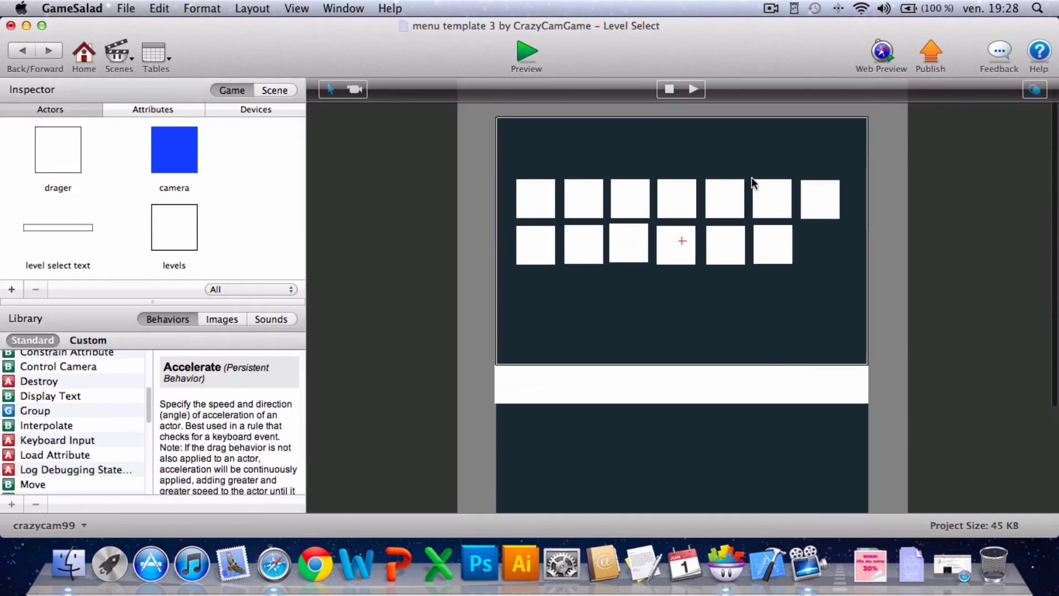
Step: Set the Y position of the sixth levels actor in the upper row to 535 and return to the scene
double_click(773, 197)
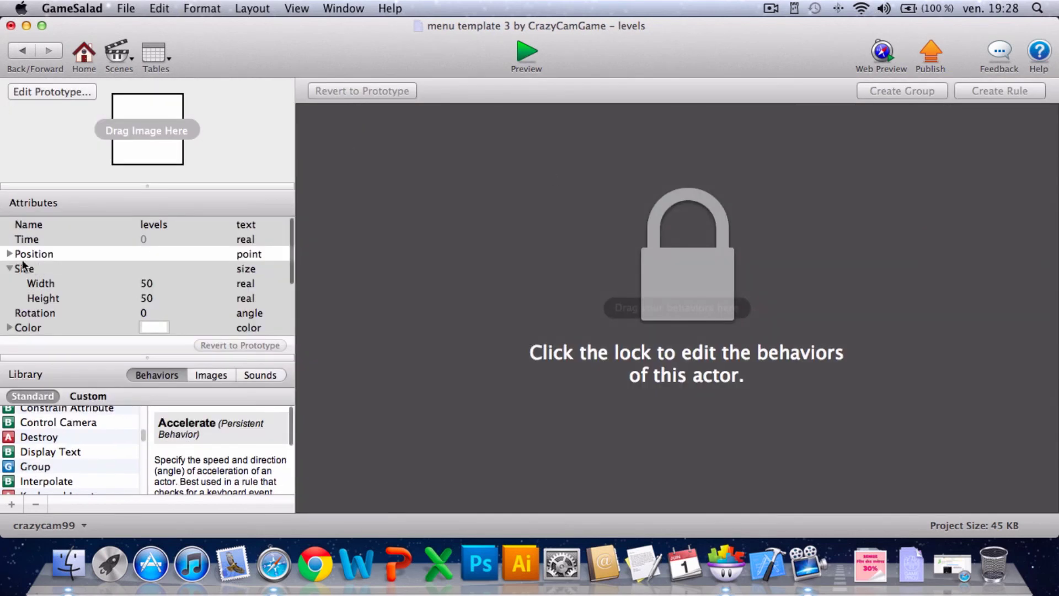
click(9, 255)
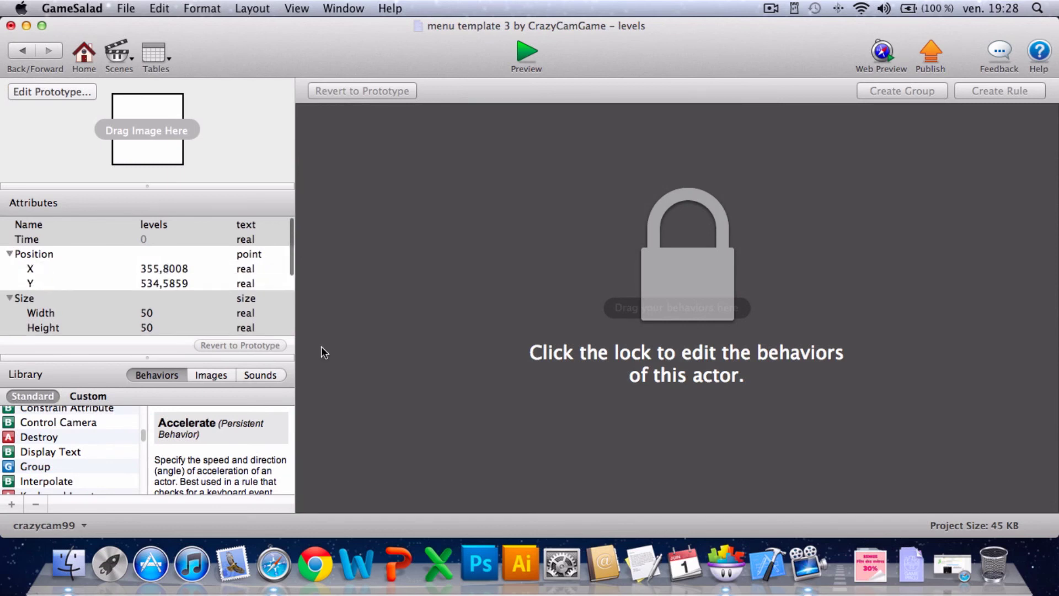
double_click(170, 280)
text(535)
click(123, 270)
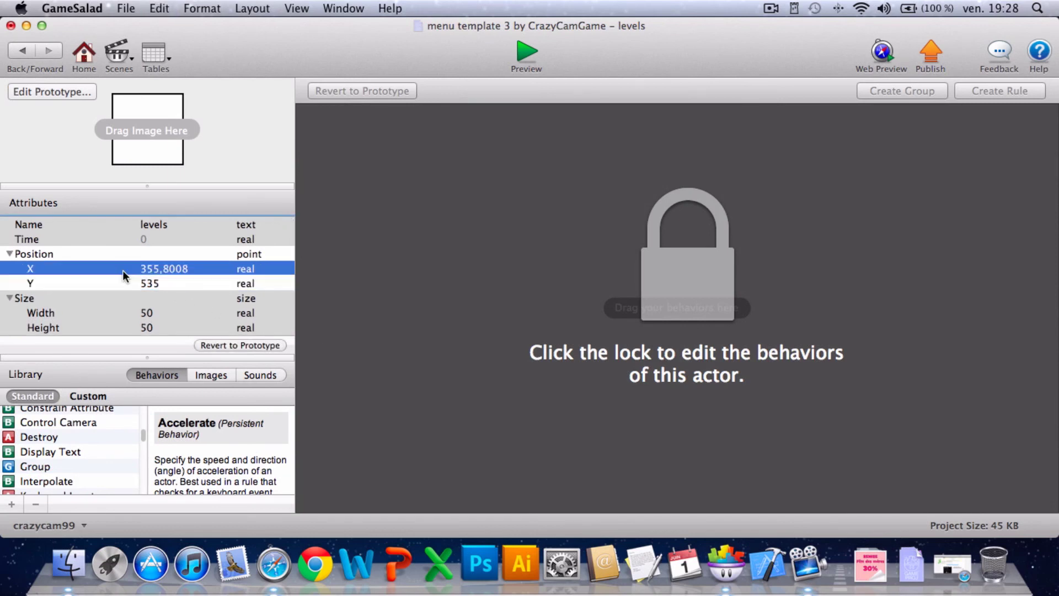
click(22, 52)
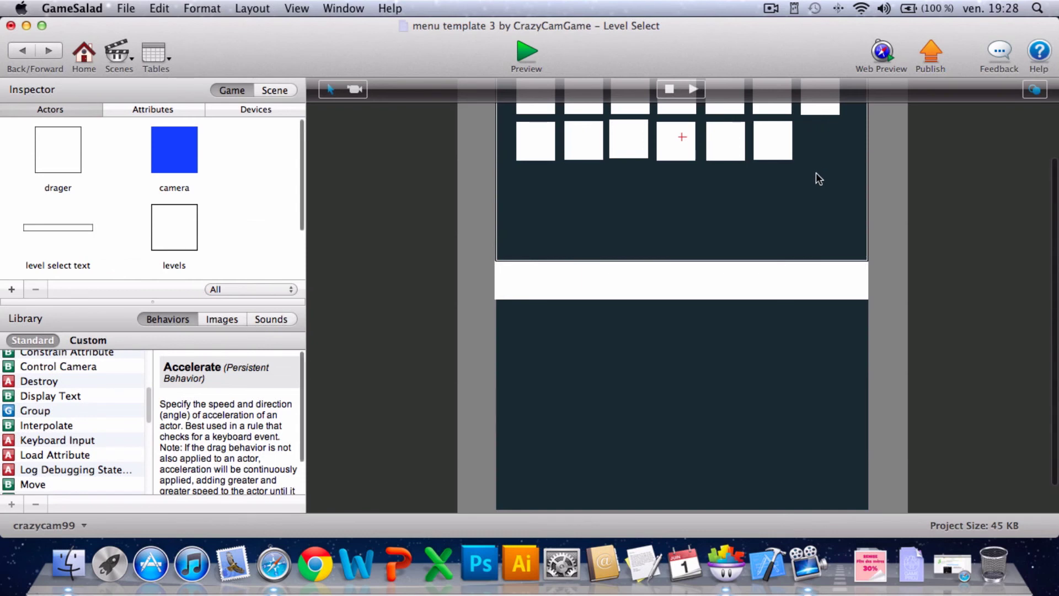
Step: Set the Y position of the seventh levels actor in the upper row to 535 and return to the scene
scroll(817, 177, up, 2)
scroll(818, 183, up, 3)
double_click(822, 188)
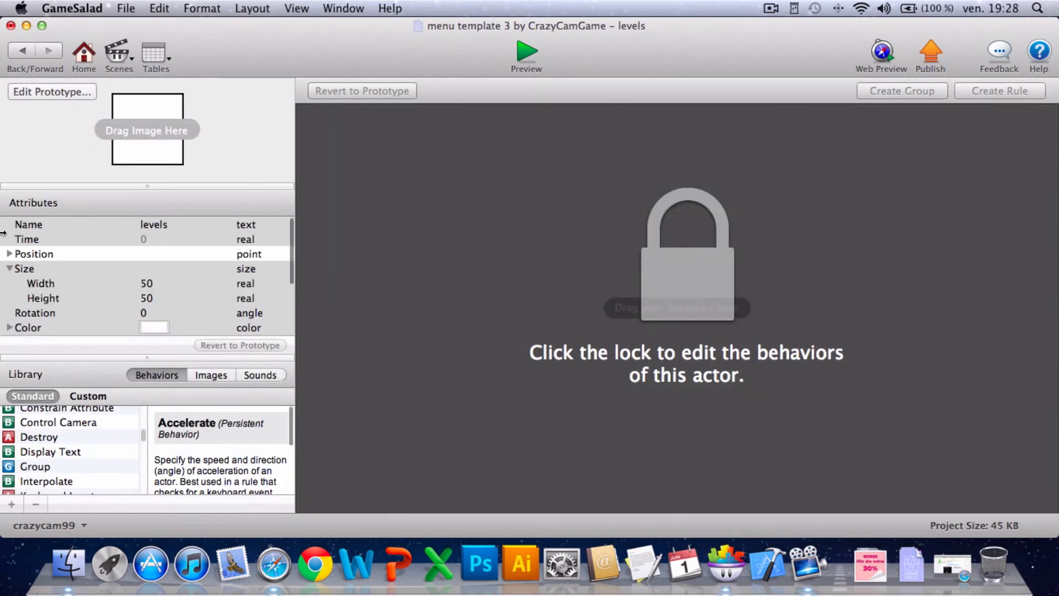
click(9, 253)
double_click(166, 280)
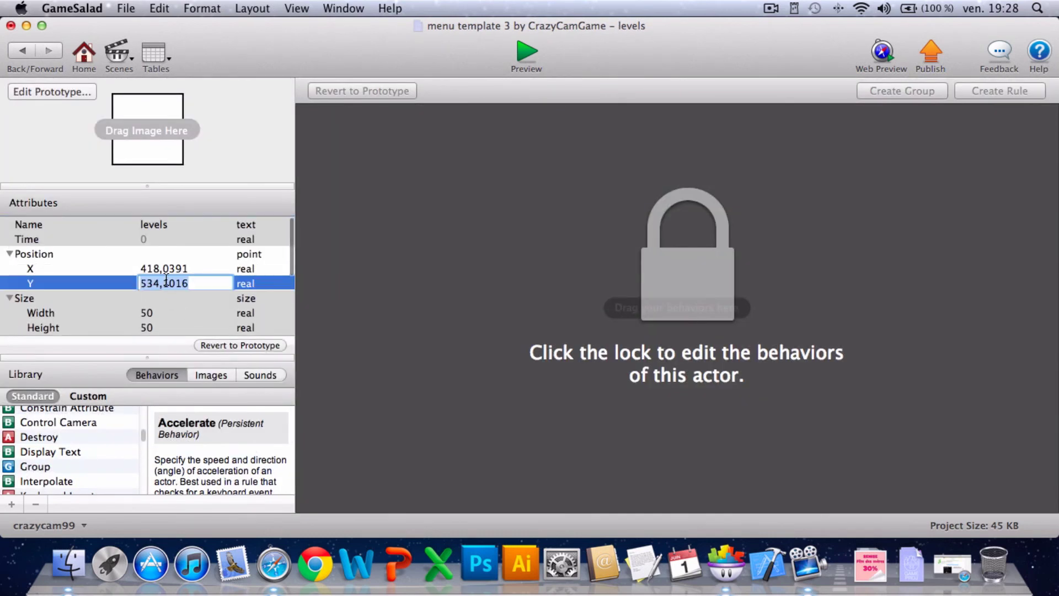
text(535)
click(107, 268)
click(23, 54)
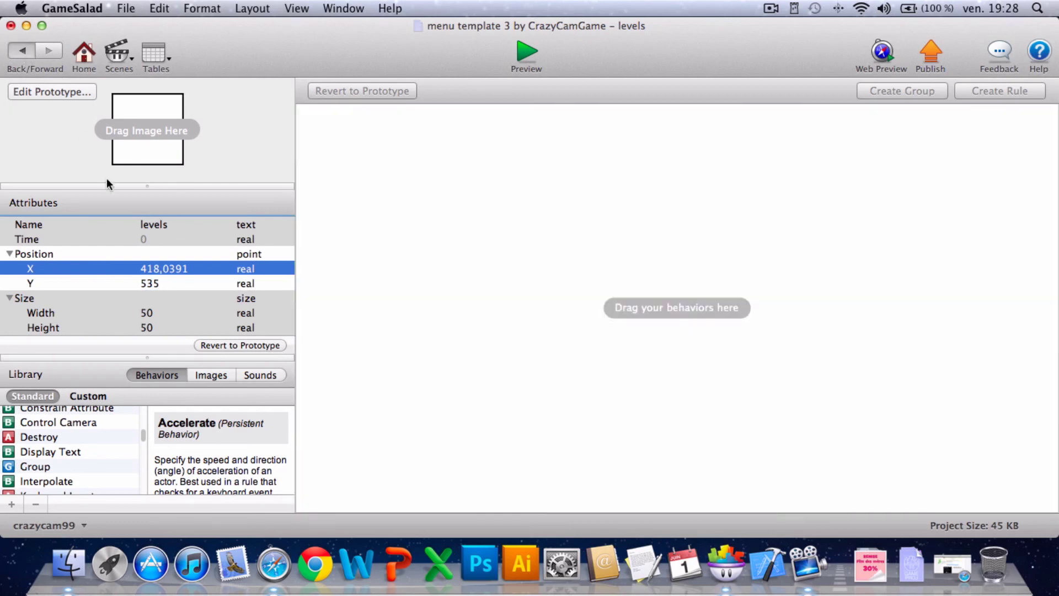
Step: Add four levels actors below the two rows, continuing the first column down past the white bar
drag(687, 91, 557, 185)
drag(174, 231, 602, 264)
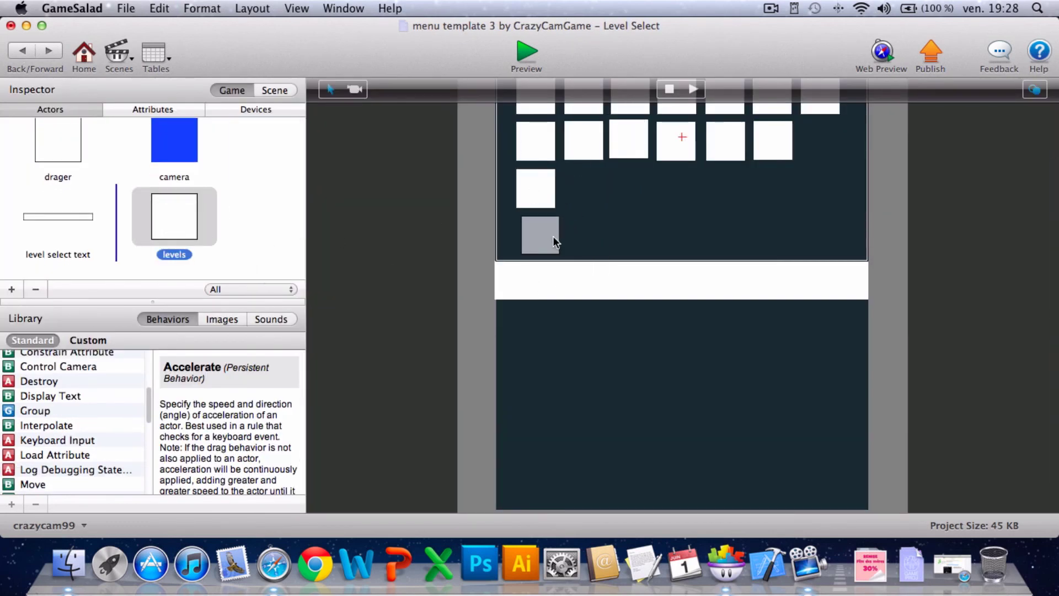
drag(553, 236, 548, 236)
drag(182, 223, 564, 282)
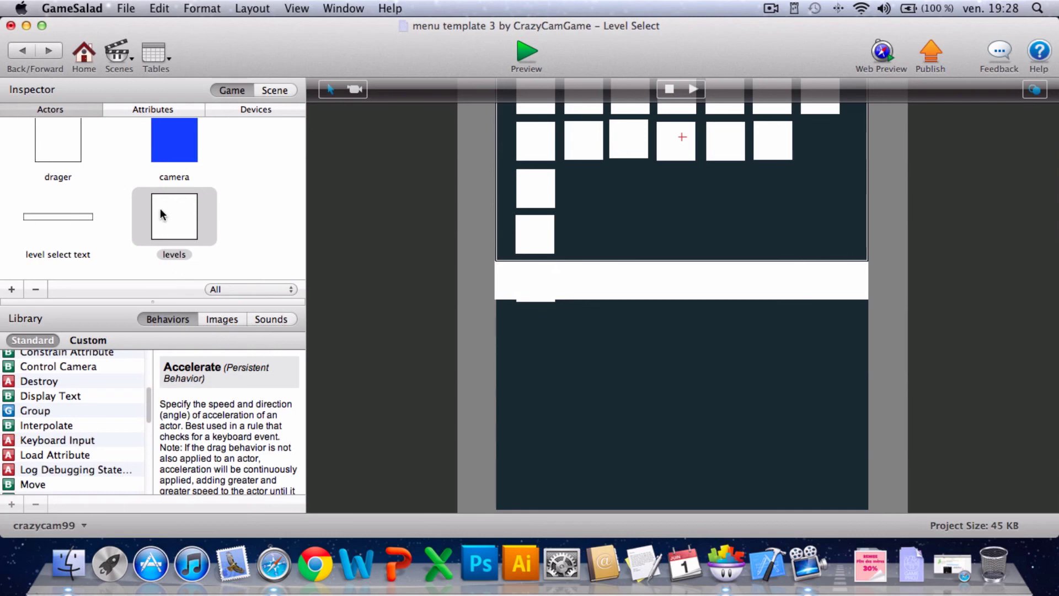
drag(163, 214, 538, 316)
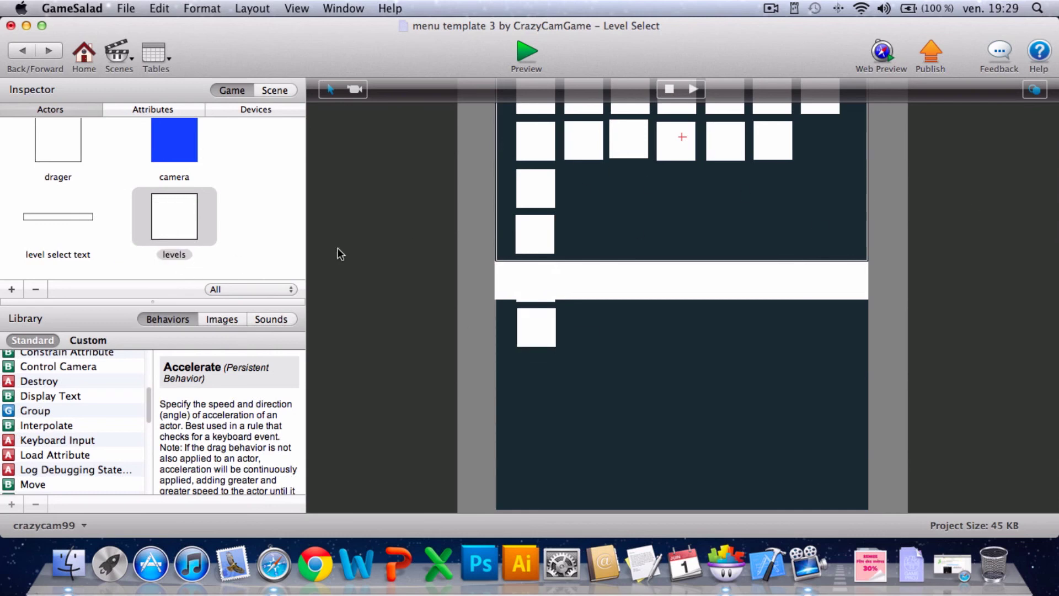
Step: Extend the first column with three more levels actors down to near the lower edge of the scene
scroll(826, 403, down, 3)
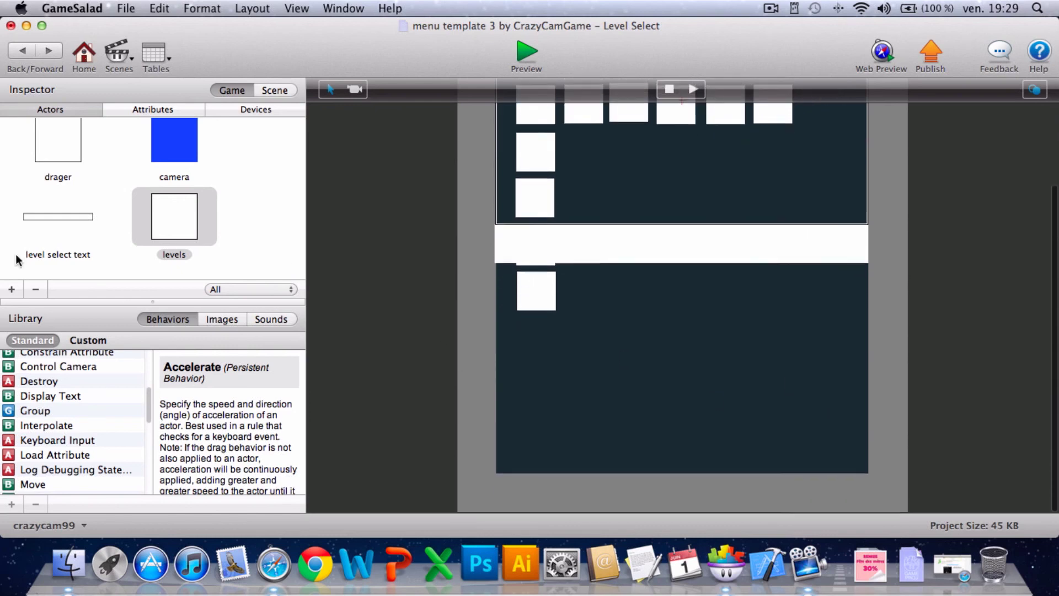
click(170, 208)
drag(170, 209, 545, 319)
drag(171, 213, 535, 419)
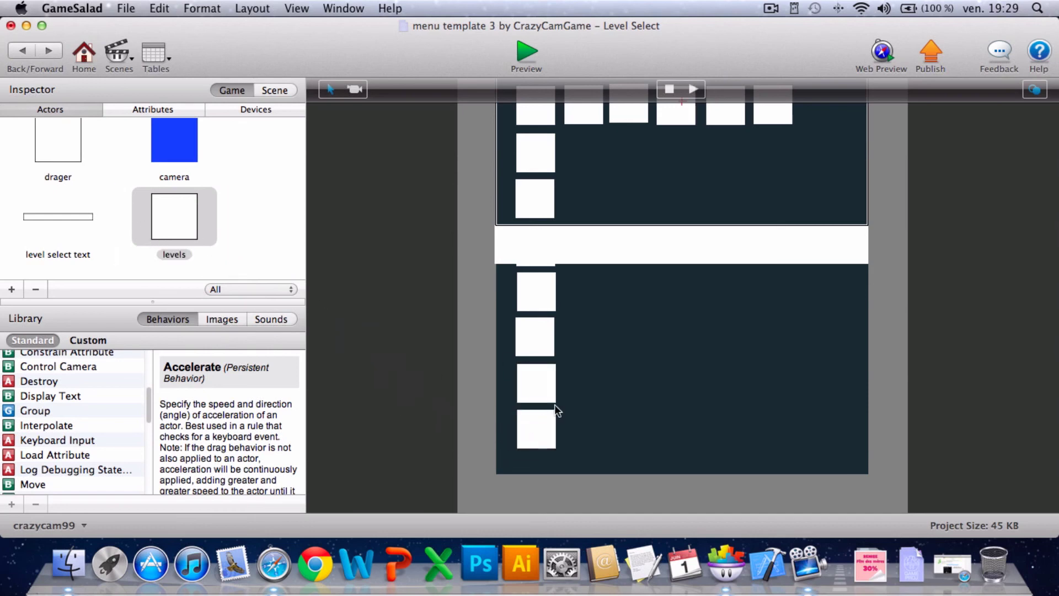